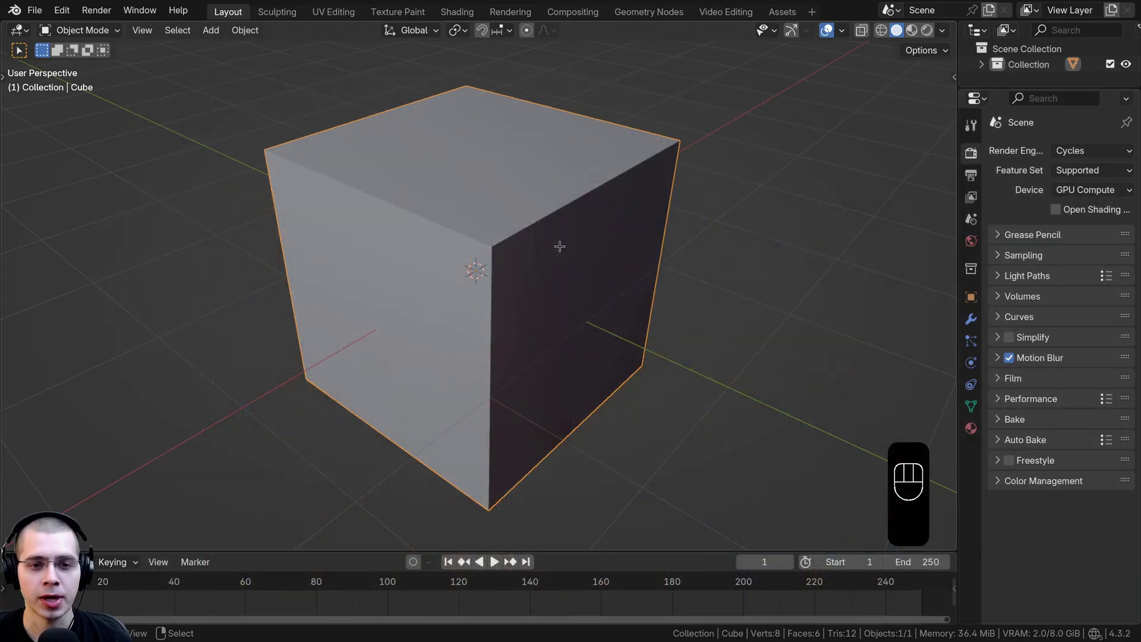
Step: Enter Edit Mode on the cube and enable the Edge Length measurement overlay
key(Tab)
middle_drag(379, 289, 514, 234)
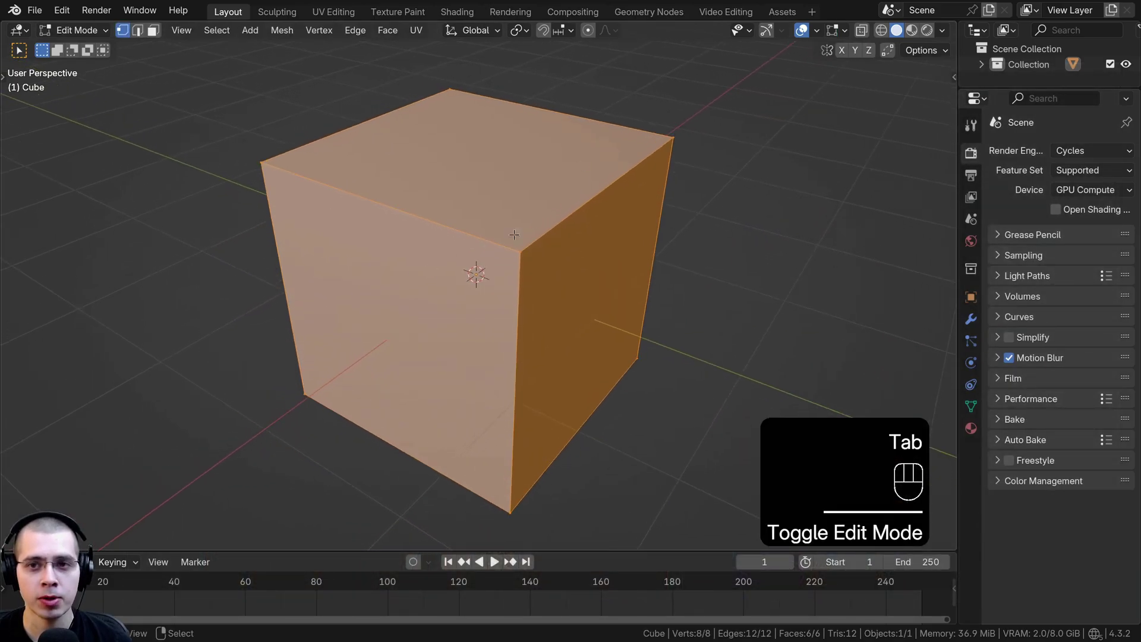
click(845, 31)
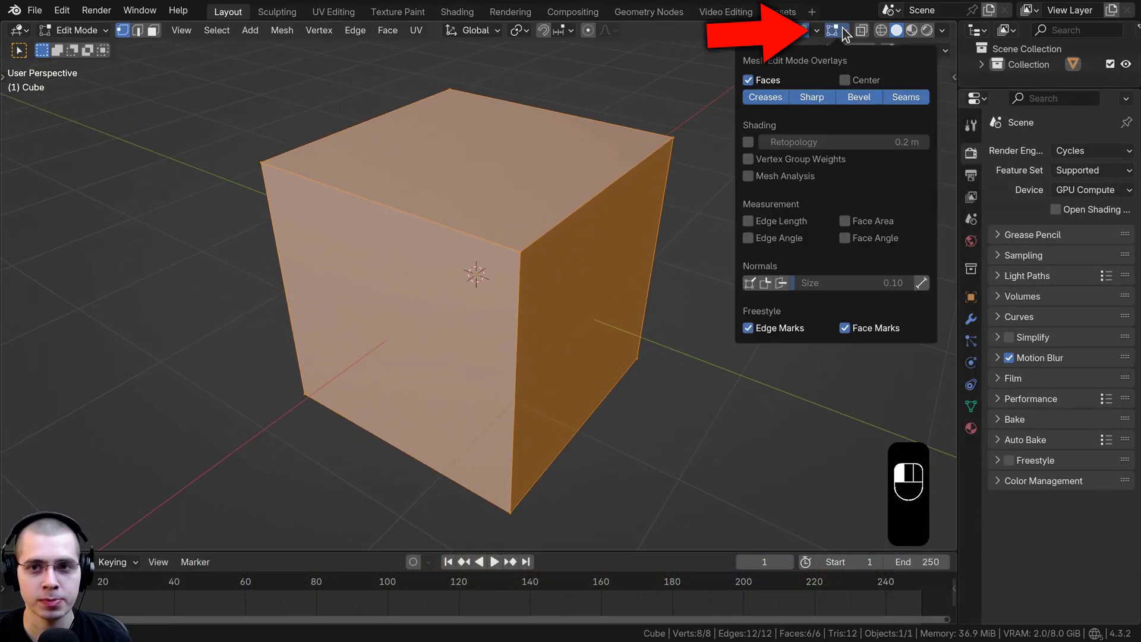
click(744, 222)
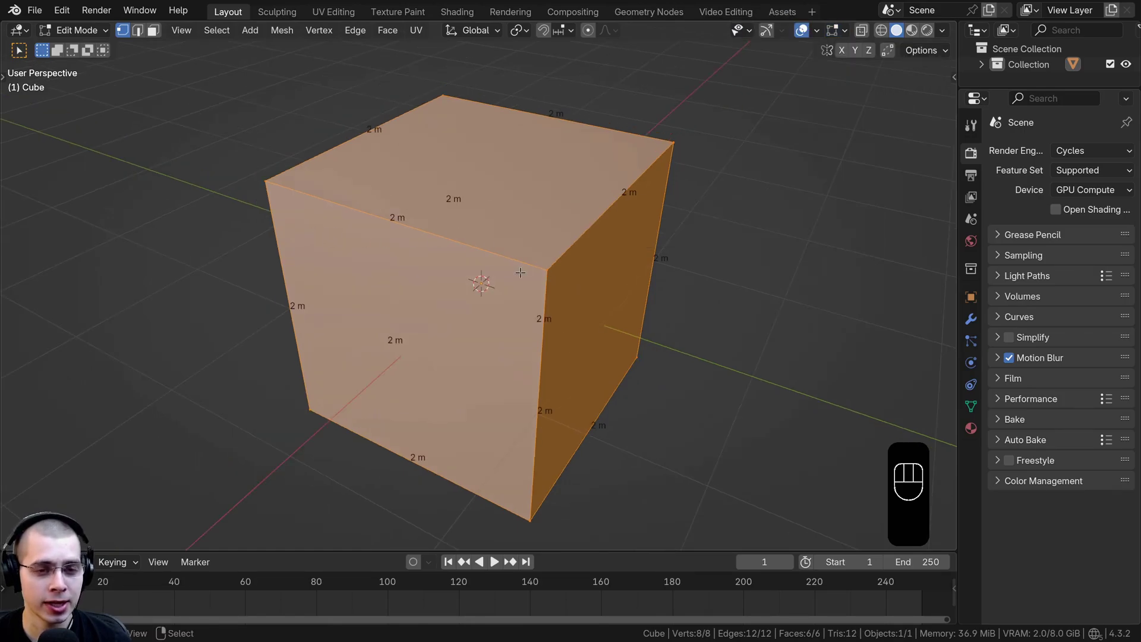
Step: Select the two vertices of the cube's upper front edge and examine the edge's length label from different angles
click(271, 178)
shift+click(546, 268)
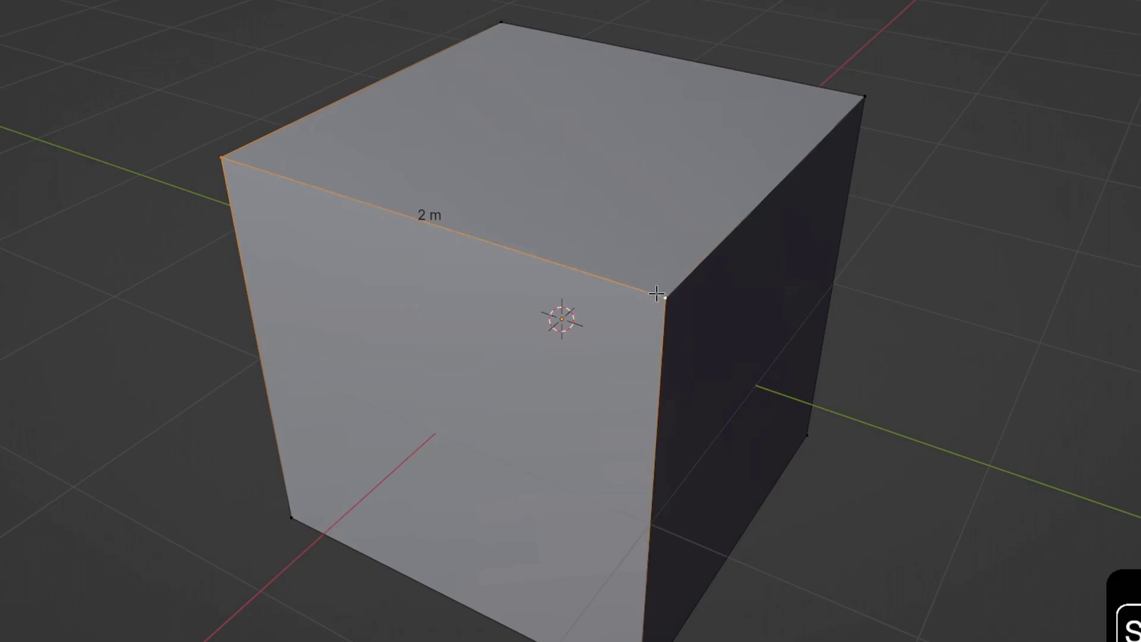
middle_drag(383, 196, 437, 207)
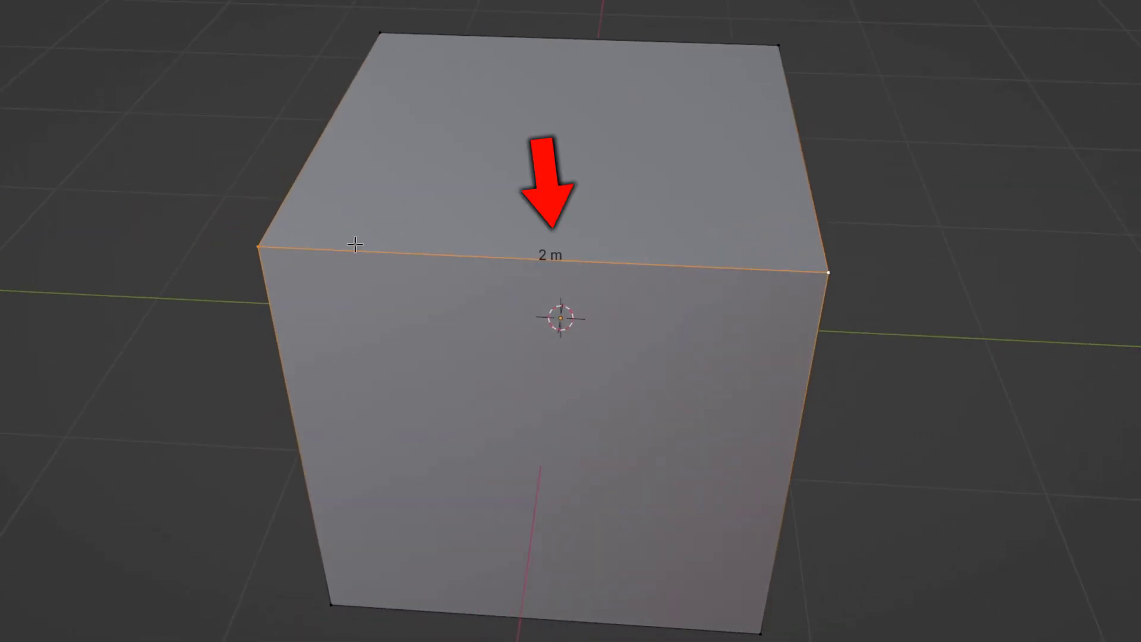
middle_drag(571, 255, 510, 246)
Step: Select the whole cube and scale it along the Y axis into a box about 4.09 m long
key(a)
key(a)
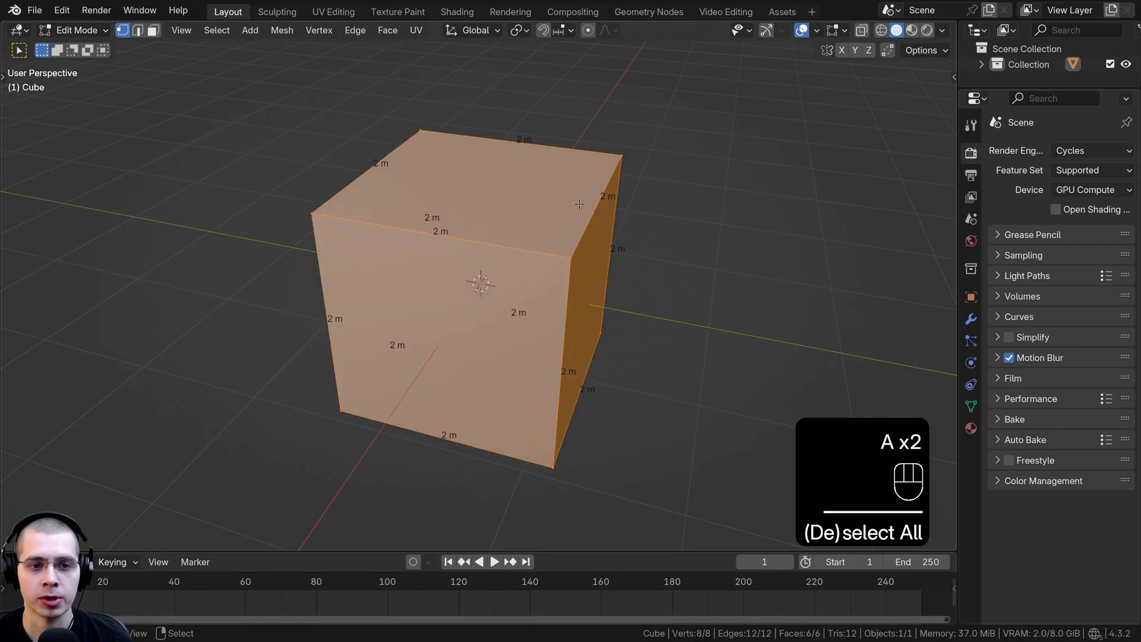
key(s)
key(y)
click(693, 258)
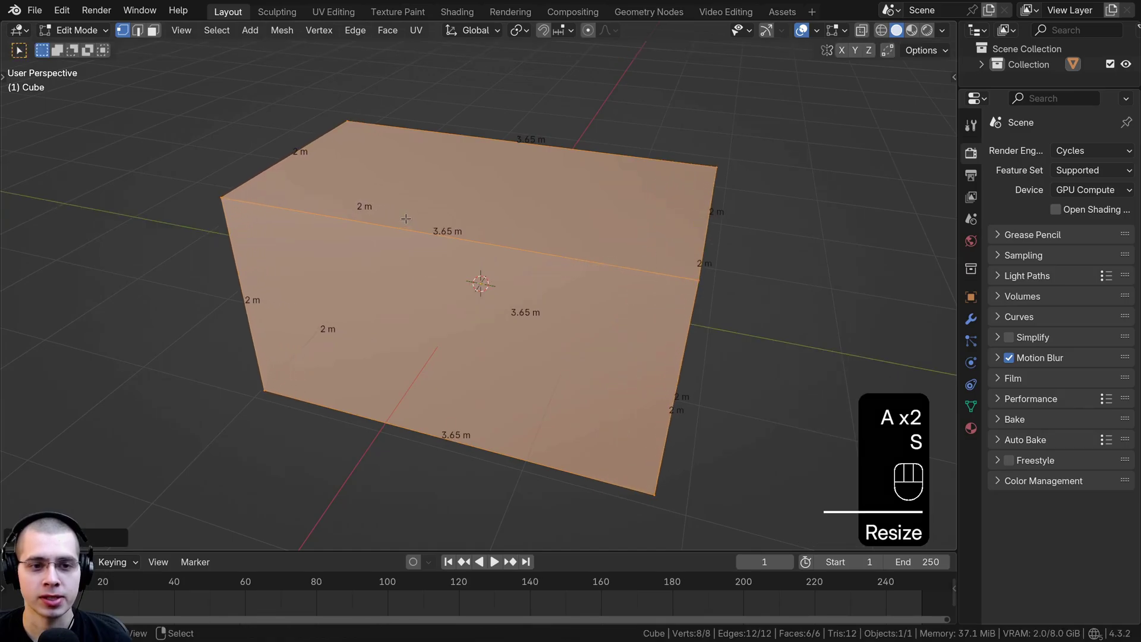
key(s)
key(y)
click(635, 296)
middle_drag(634, 296, 487, 330)
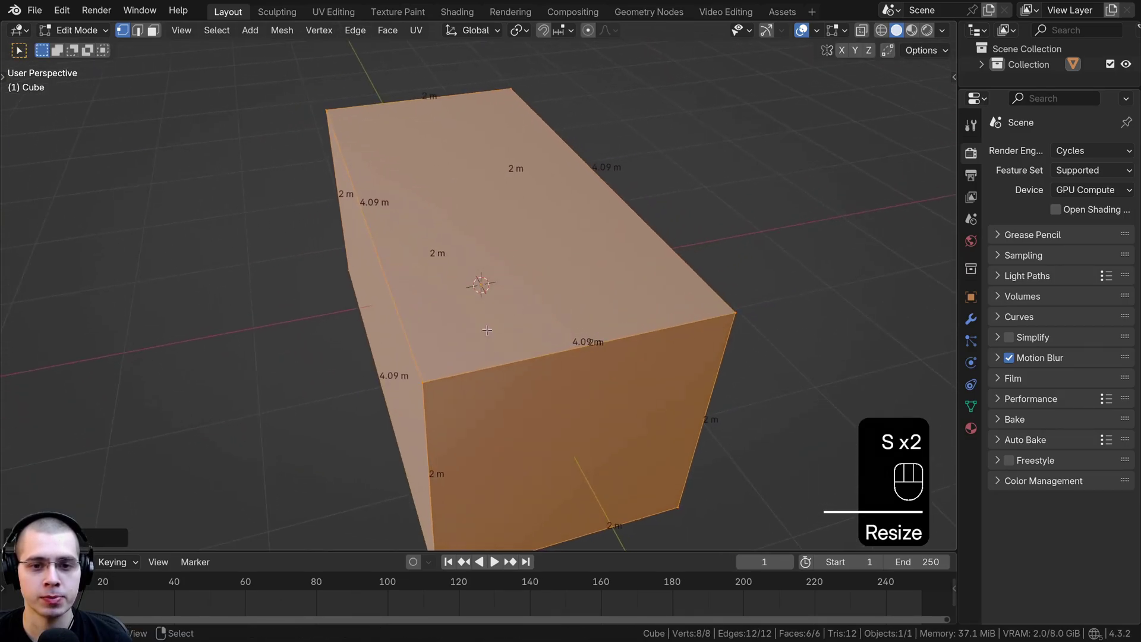
middle_drag(741, 352, 551, 280)
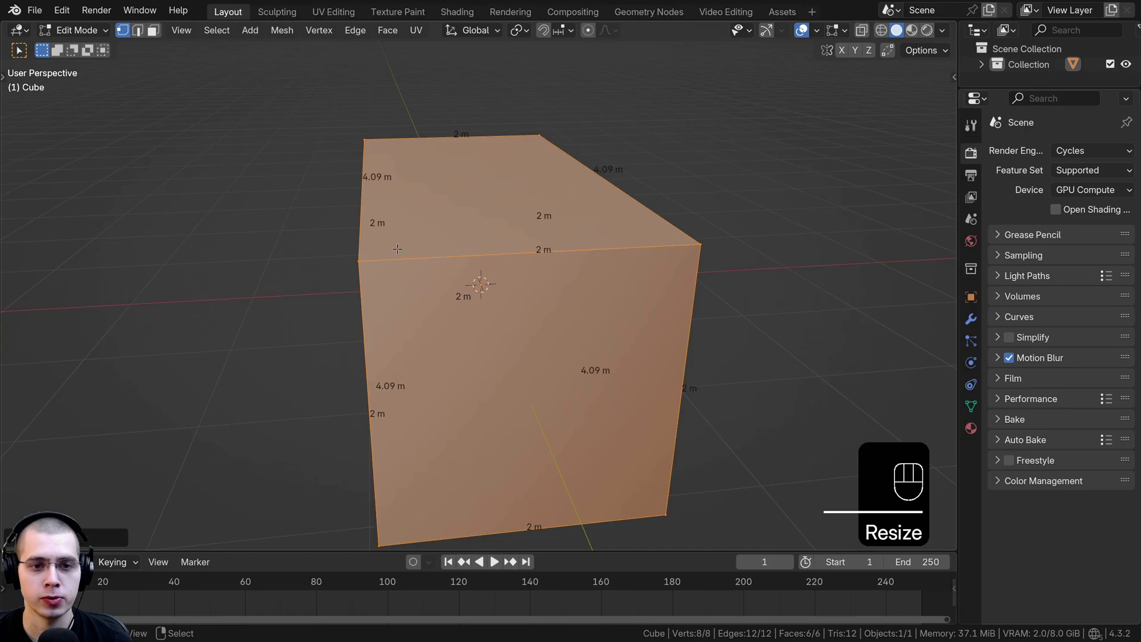
middle_drag(398, 249, 375, 232)
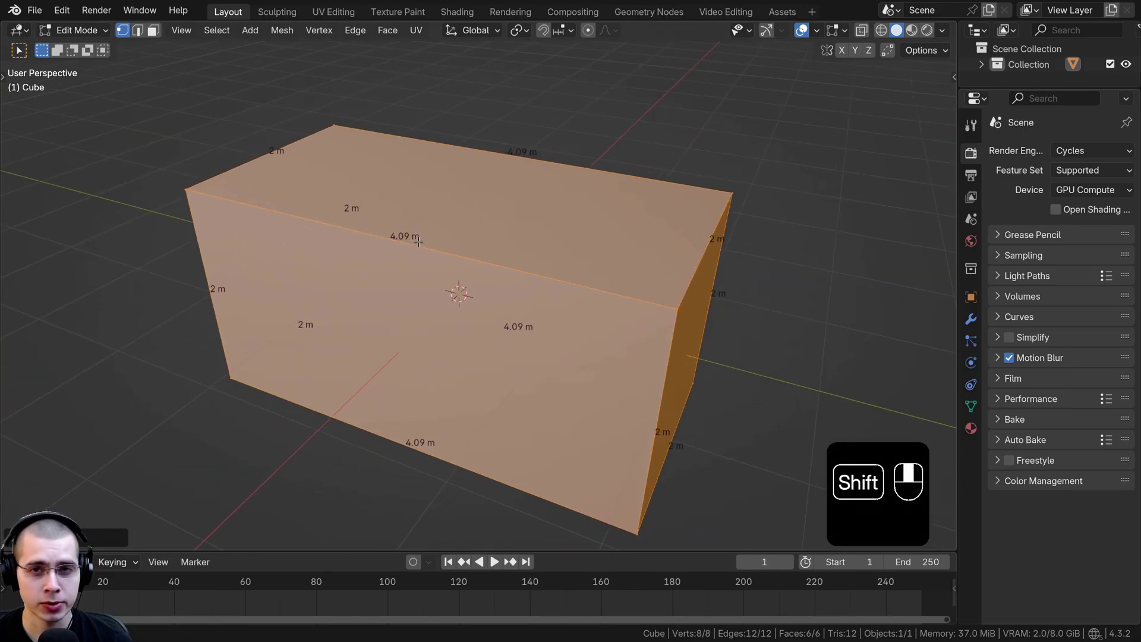
Step: Return to Object Mode and show the scene's Units settings in a widened properties area, with Atomic Data Manager collapsed
key(Tab)
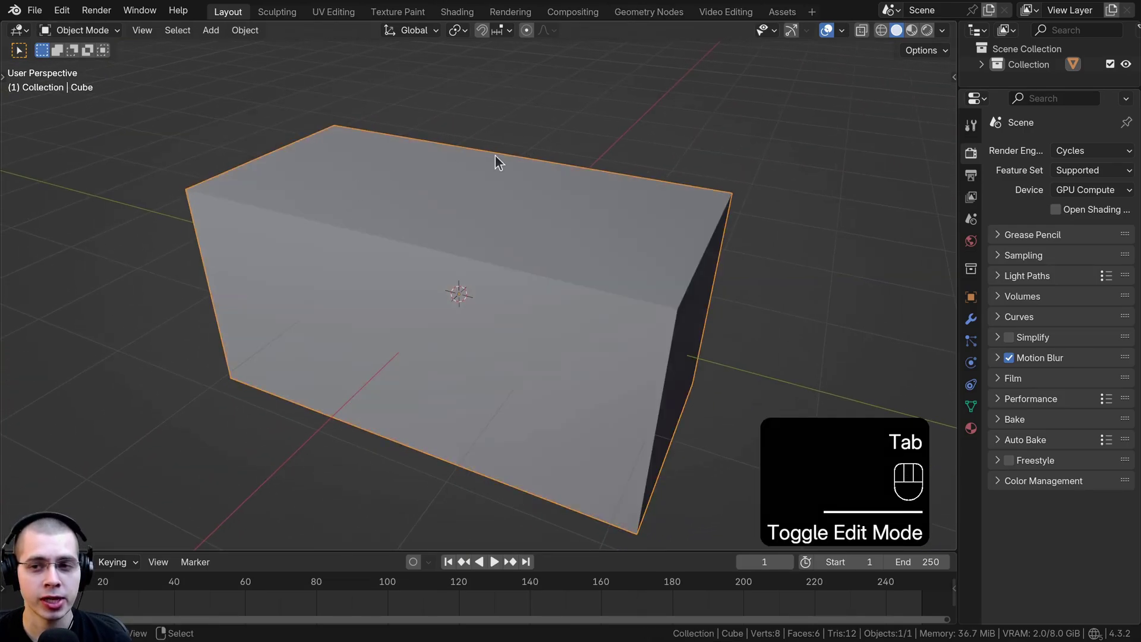
click(971, 219)
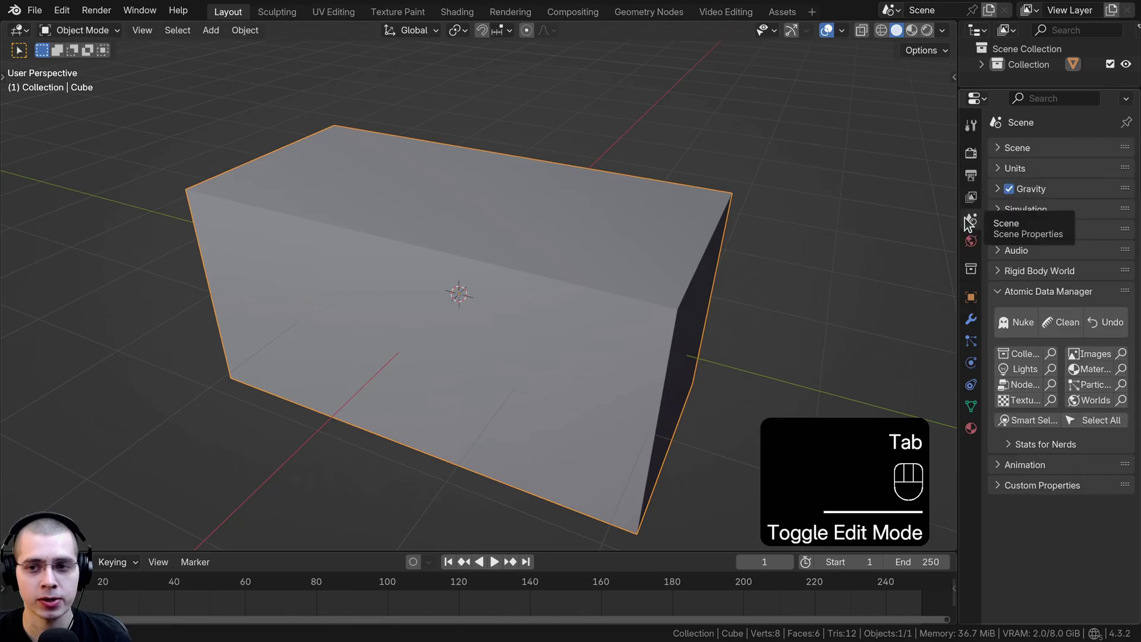
drag(957, 146, 888, 146)
click(930, 169)
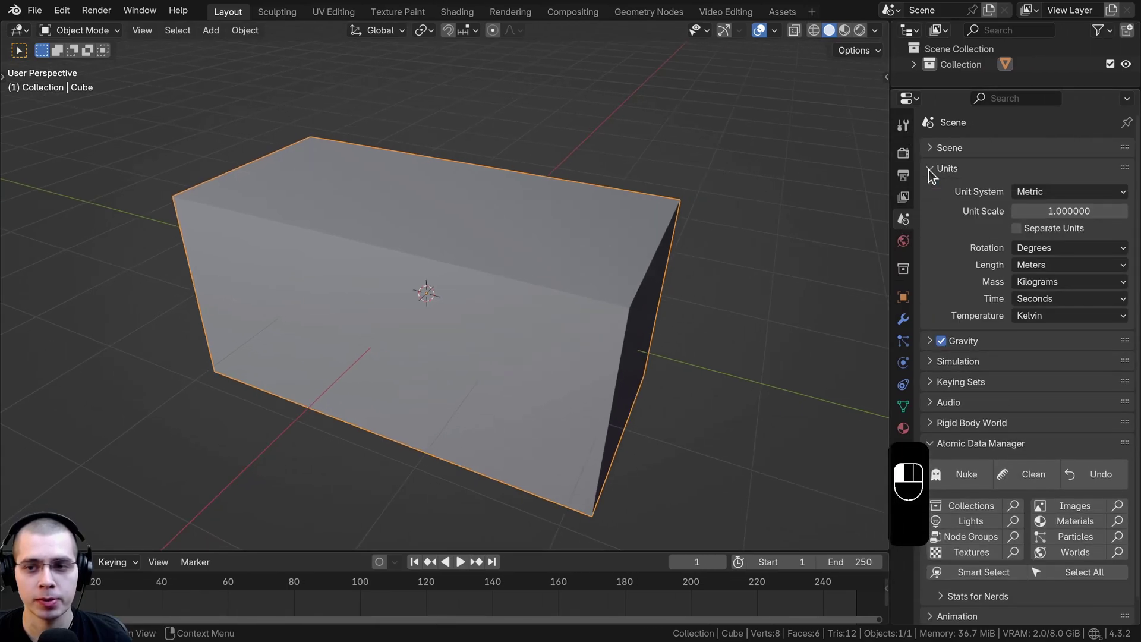
click(952, 444)
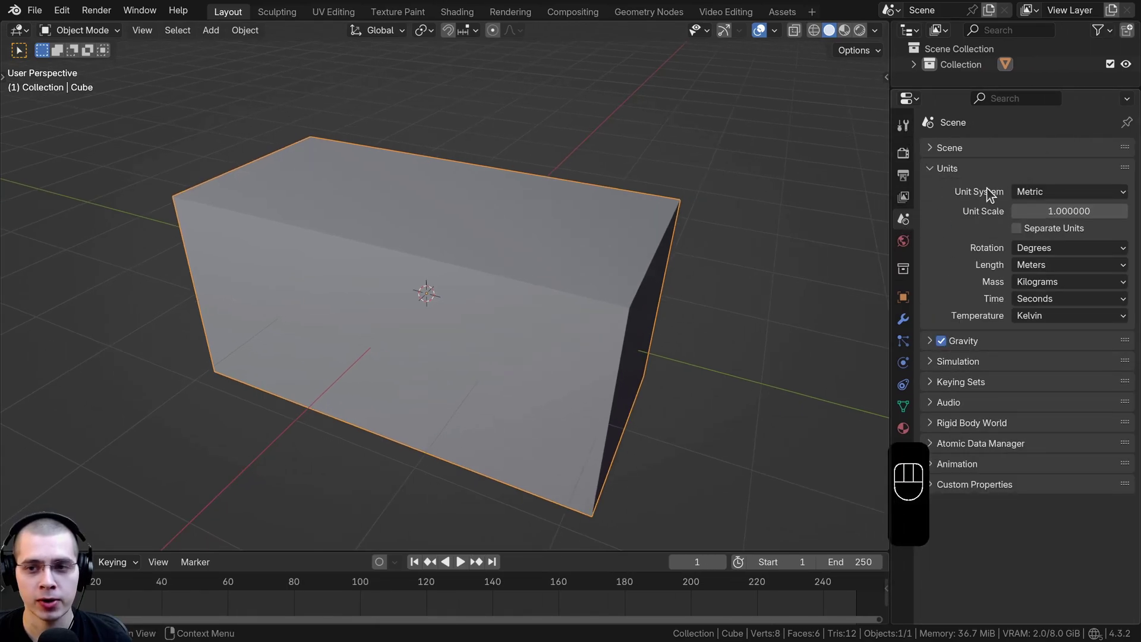
Step: Try the Imperial unit system and view its length units, and return to Metric to view its length units
click(1034, 192)
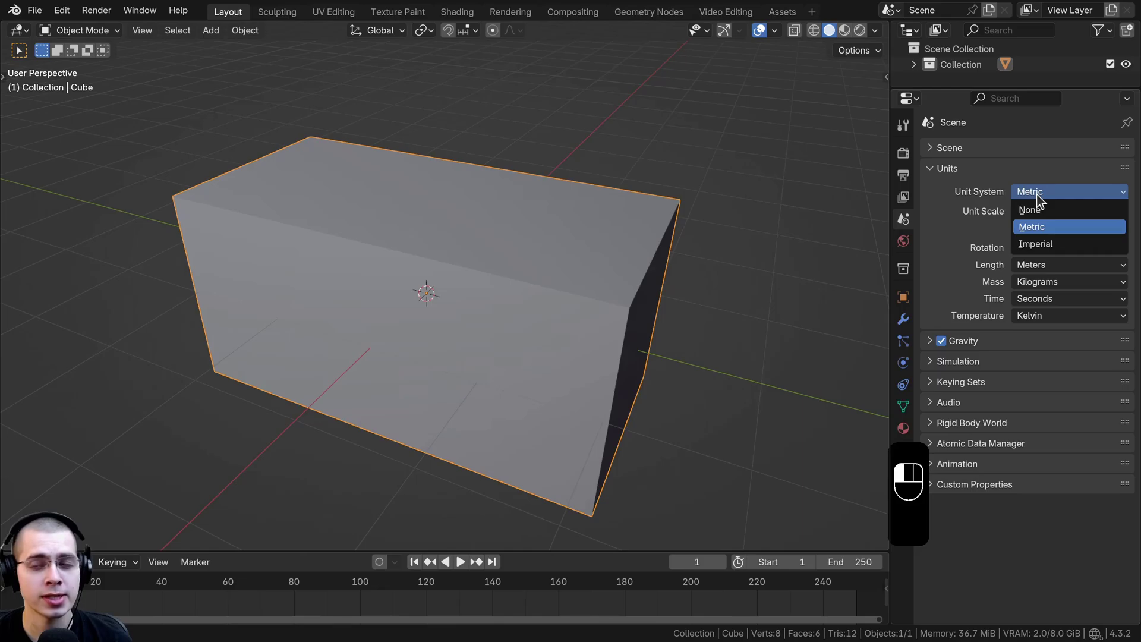
click(1039, 243)
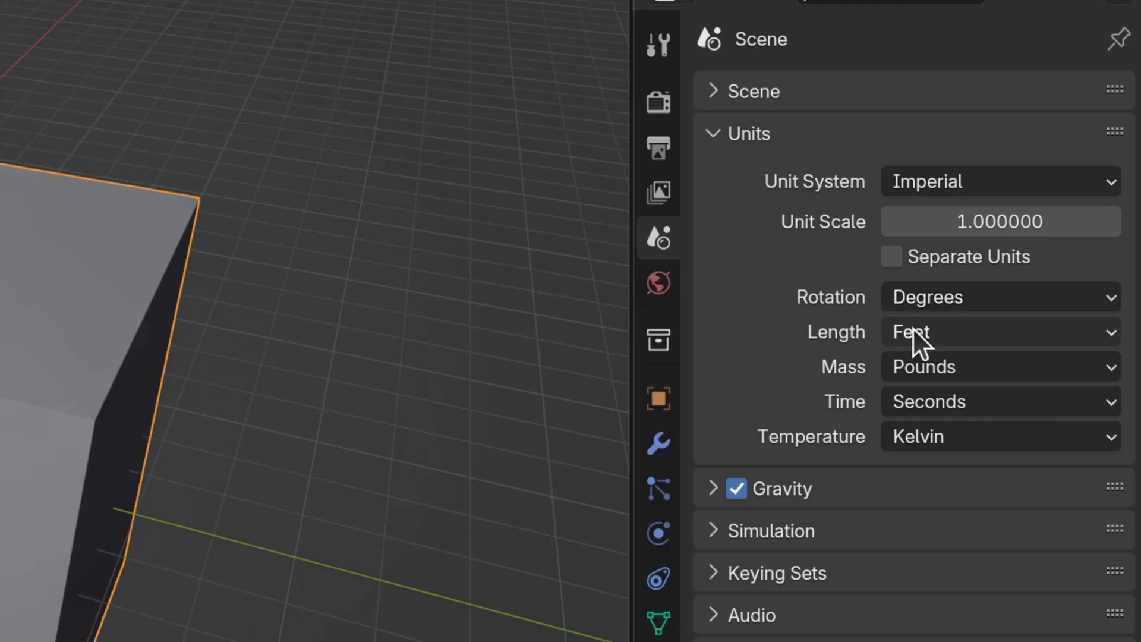
click(915, 332)
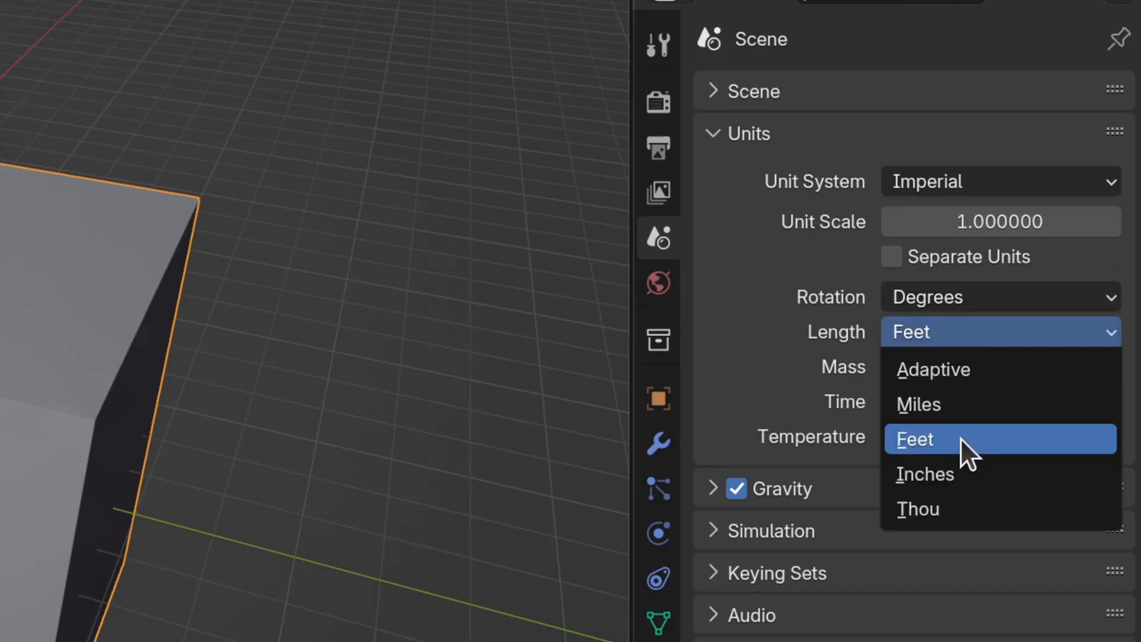
click(941, 184)
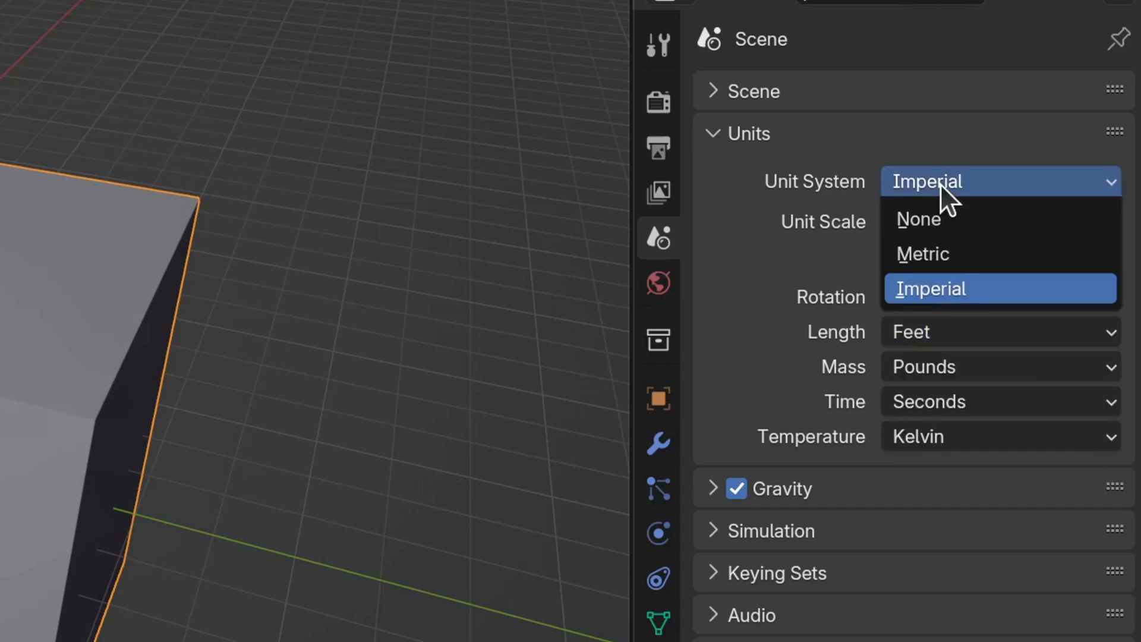
click(945, 256)
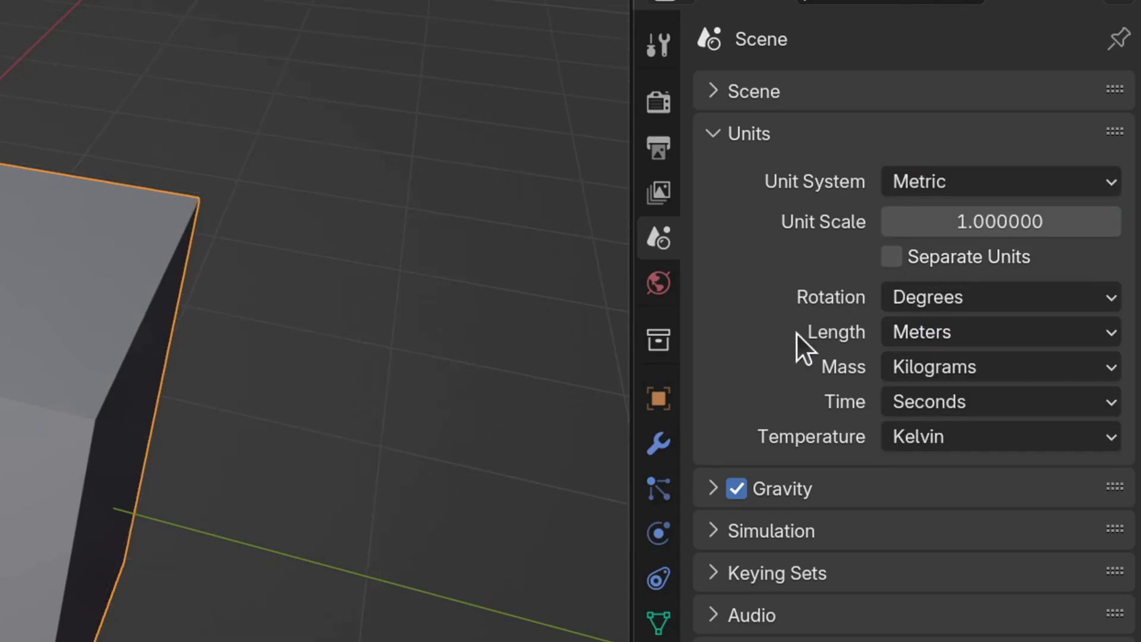
click(963, 332)
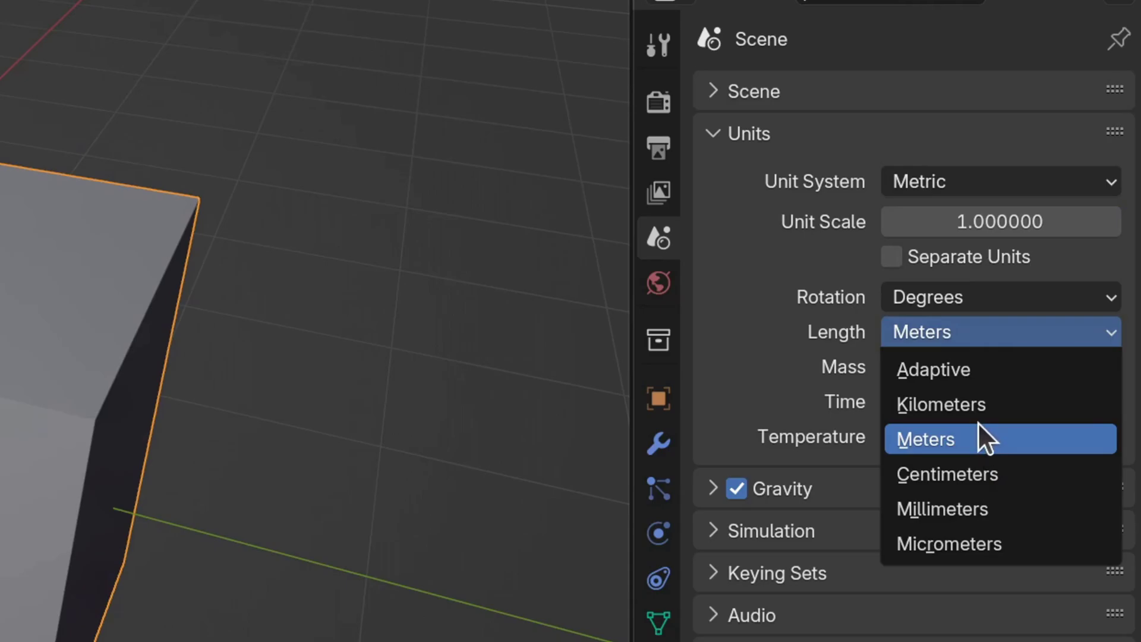
Step: Set the scene's unit system to Imperial with length in inches, and view the box's edge lengths in Edit Mode
click(934, 184)
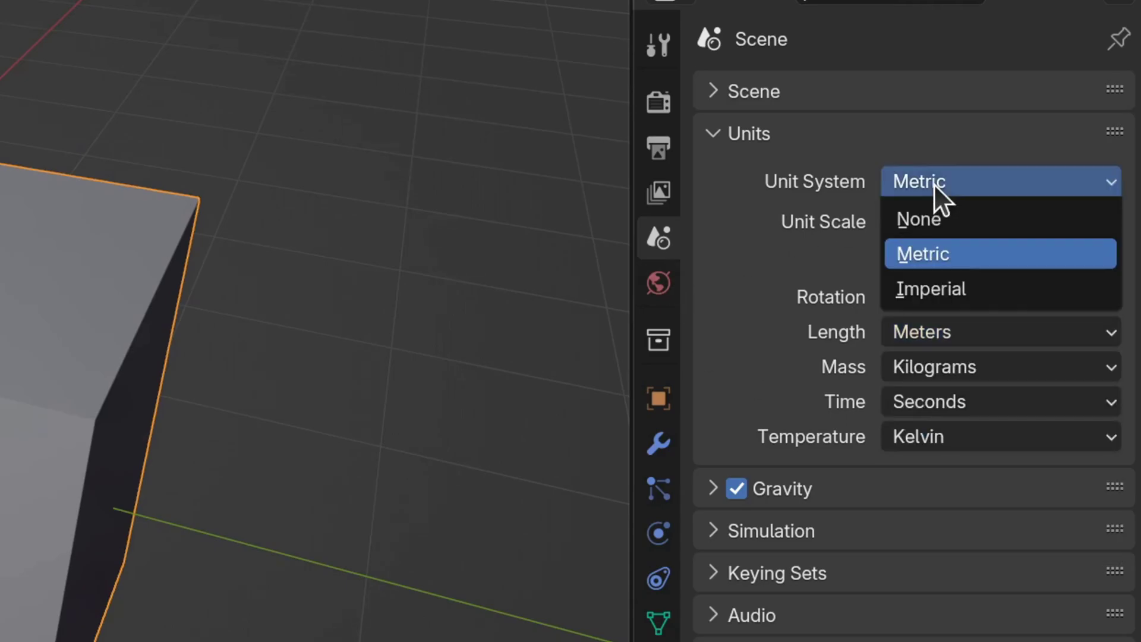
click(952, 288)
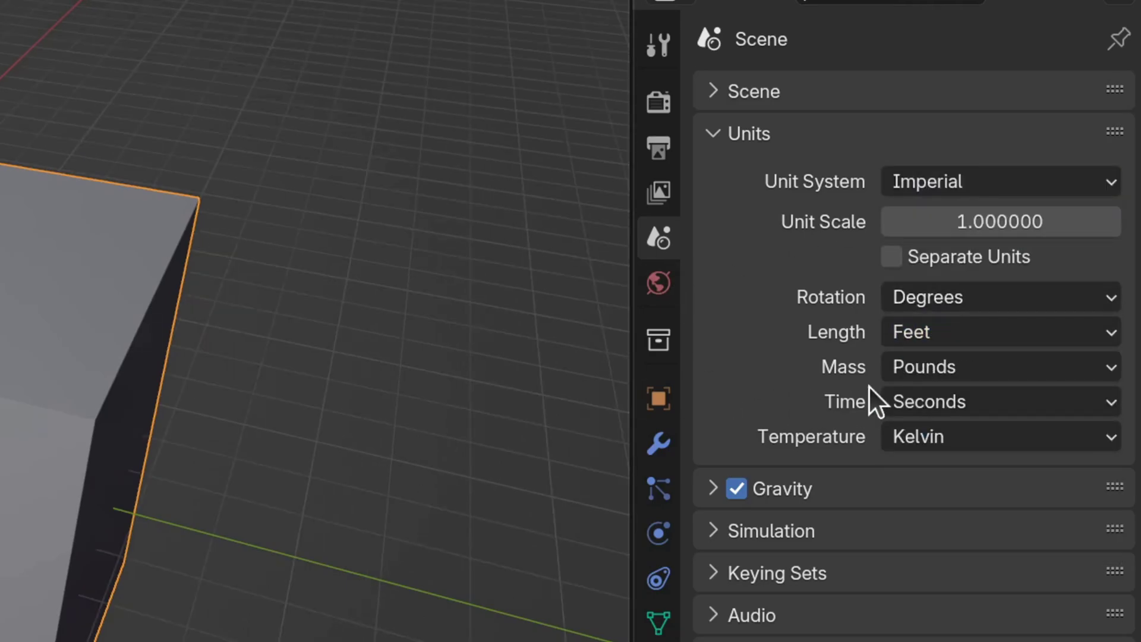
click(924, 335)
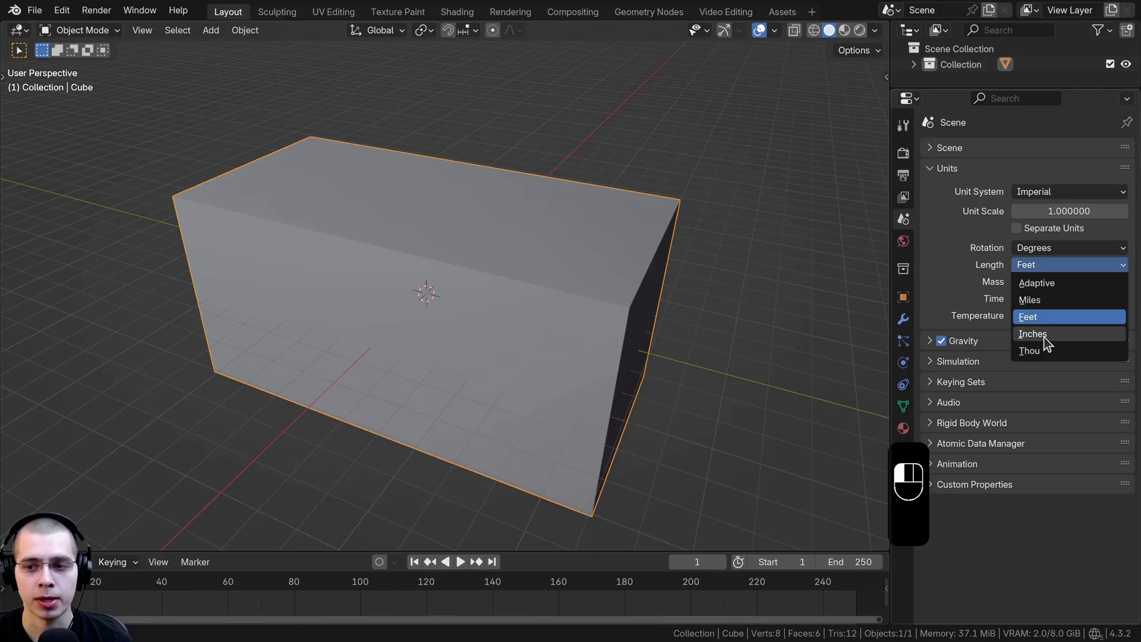
click(1047, 335)
middle_drag(624, 321, 535, 305)
key(Tab)
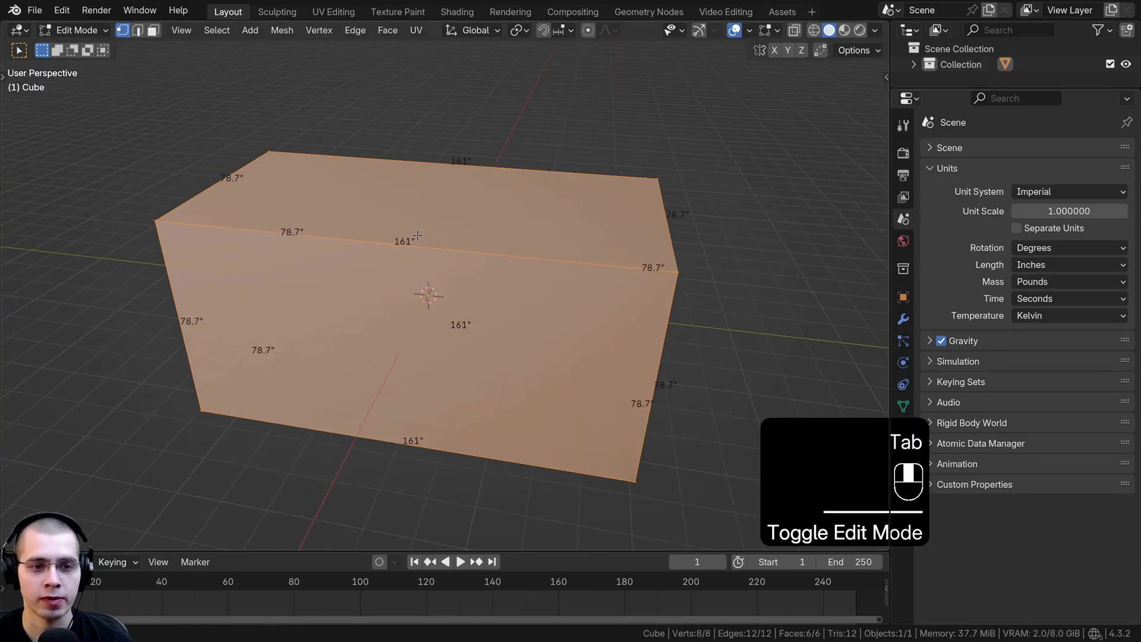
scroll(418, 235, up, 3)
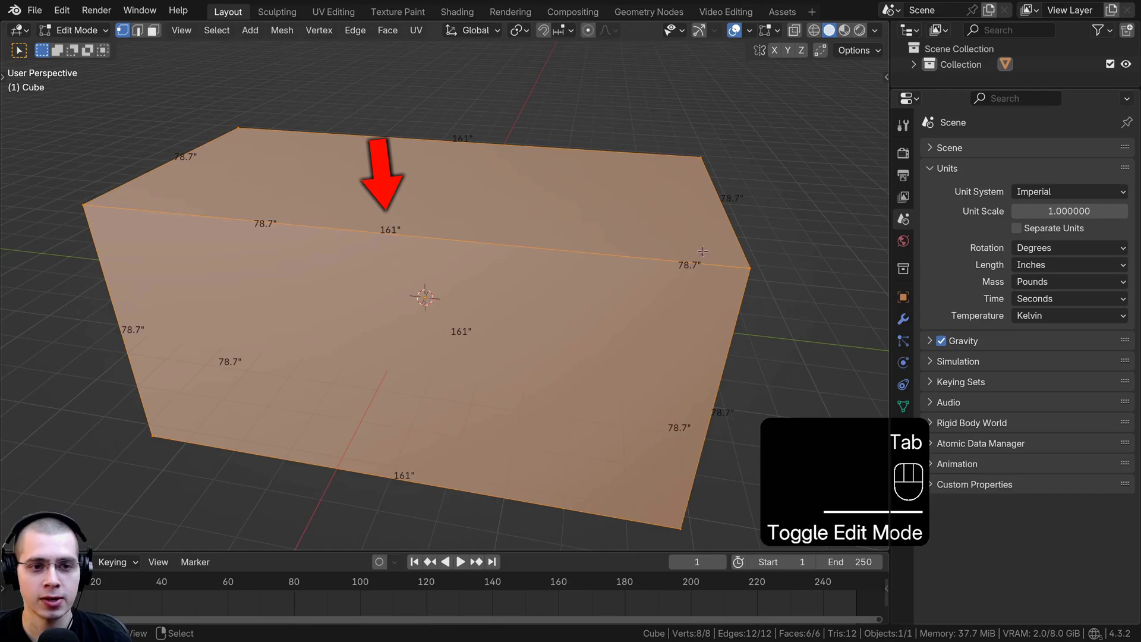
Step: Set the scene's length unit to Feet and examine the edge length labels with the whole box selected
click(1047, 265)
click(1041, 318)
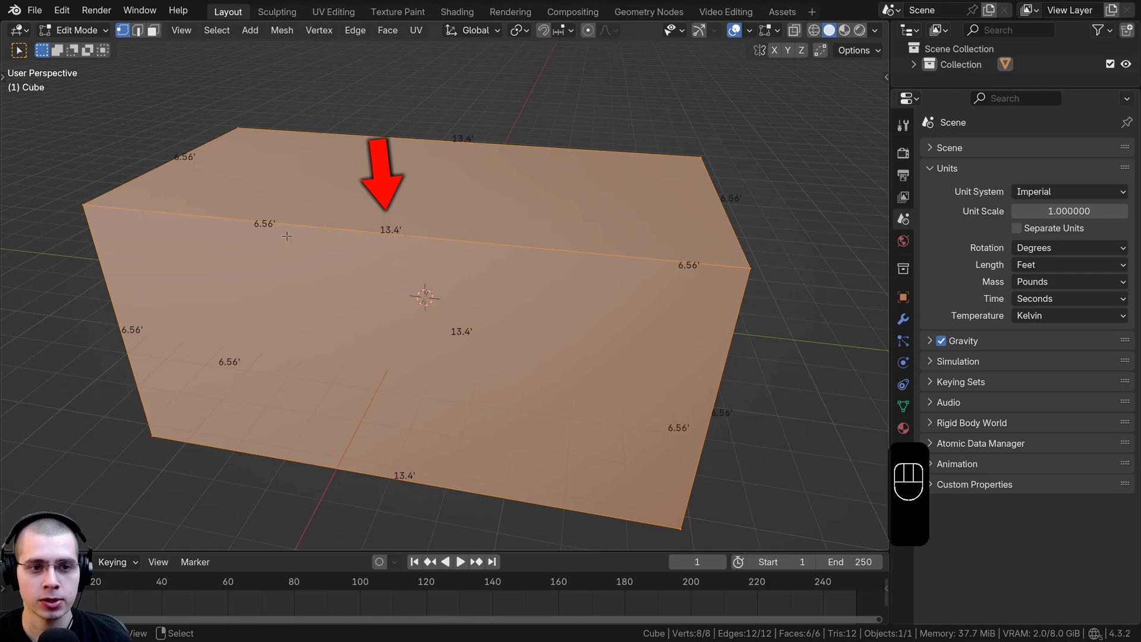
middle_drag(422, 211, 383, 220)
shift+middle_drag(383, 219, 440, 232)
key(a)
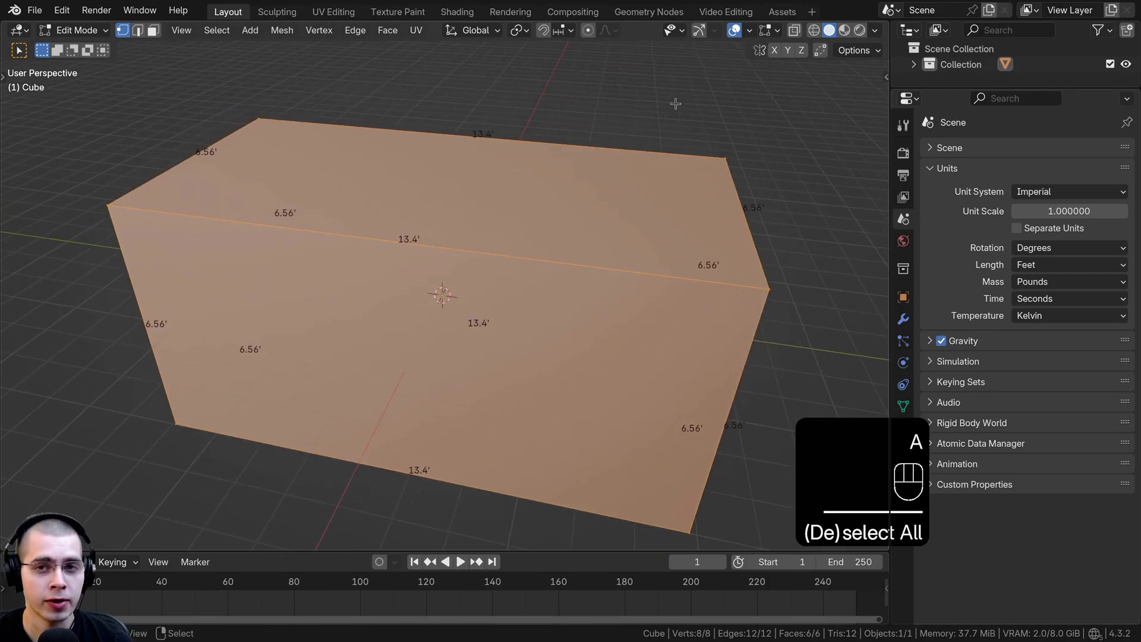
Step: Turn off the Edge Length overlay and enable the Edge Angle overlay for the selected box
click(779, 31)
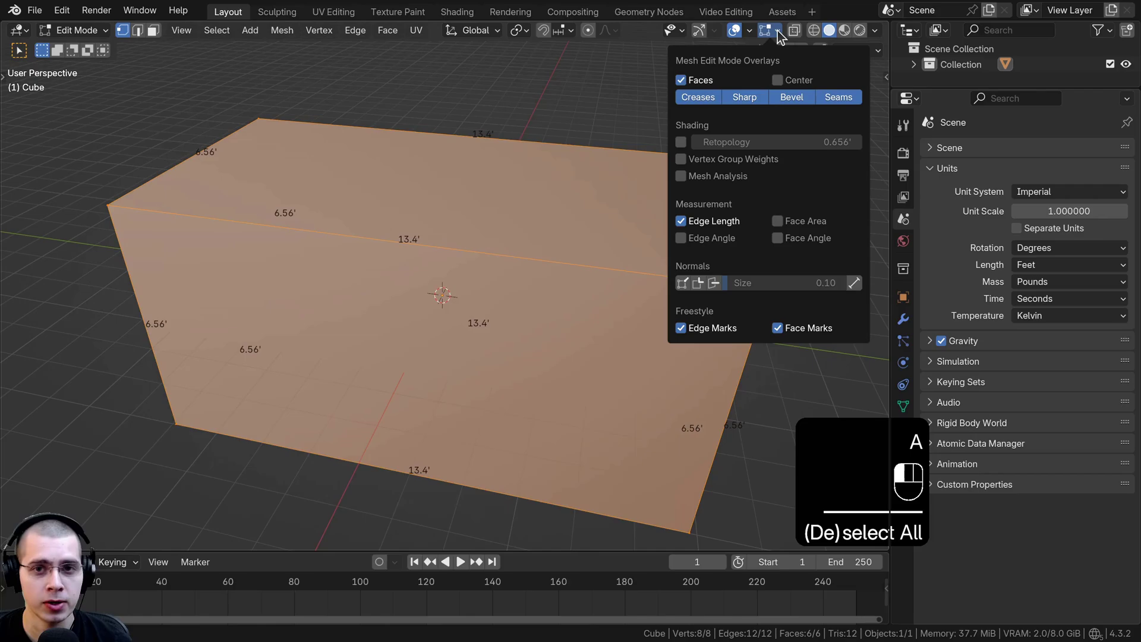
click(681, 223)
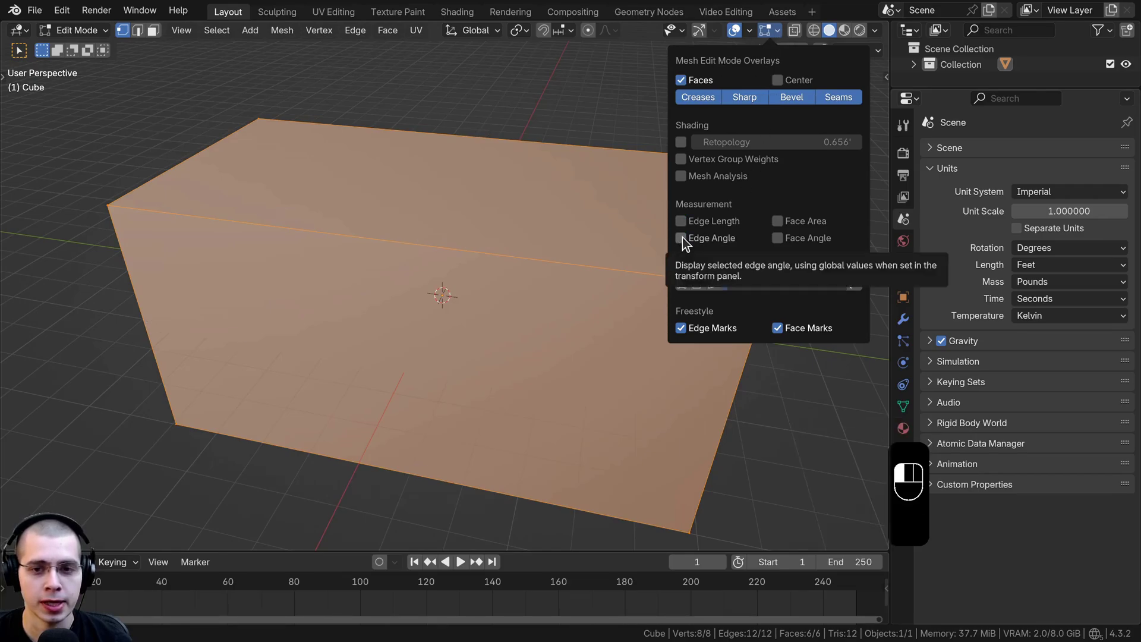
click(682, 237)
middle_drag(560, 339, 463, 254)
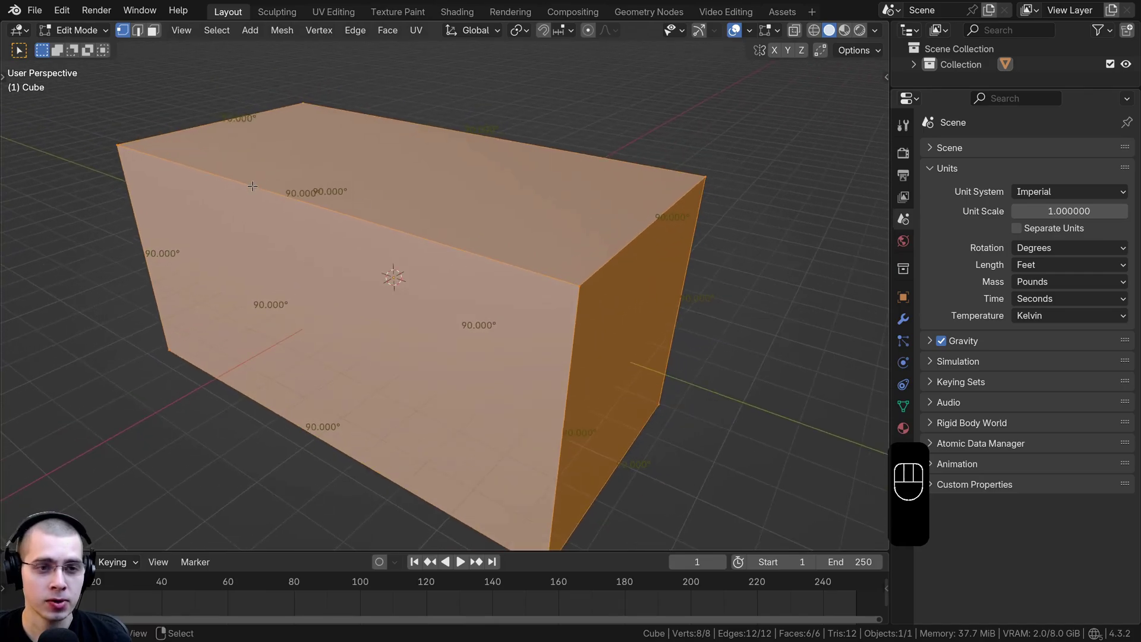
Step: Box-select only the two lower vertices at the box's negative Y end and move them outward about 3.09 ft along Y
middle_drag(291, 193, 541, 334)
shift+middle_drag(539, 345, 504, 339)
scroll(687, 322, down, 4)
scroll(497, 363, up, 3)
key(a)
key(b)
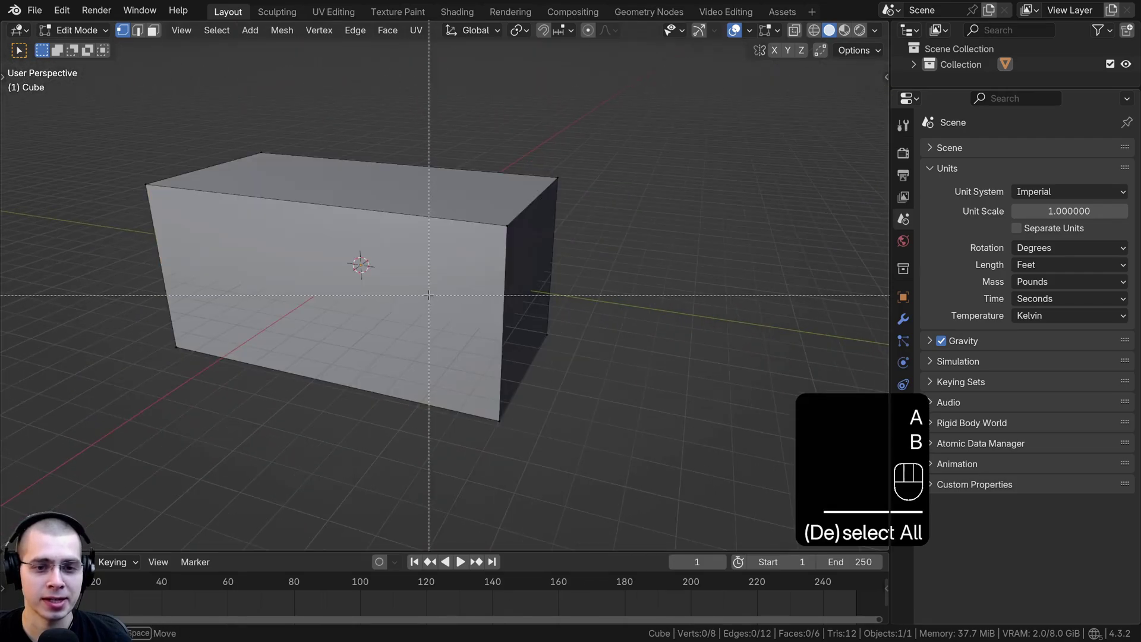
drag(428, 295, 657, 480)
key(g)
middle_drag(629, 412, 637, 414)
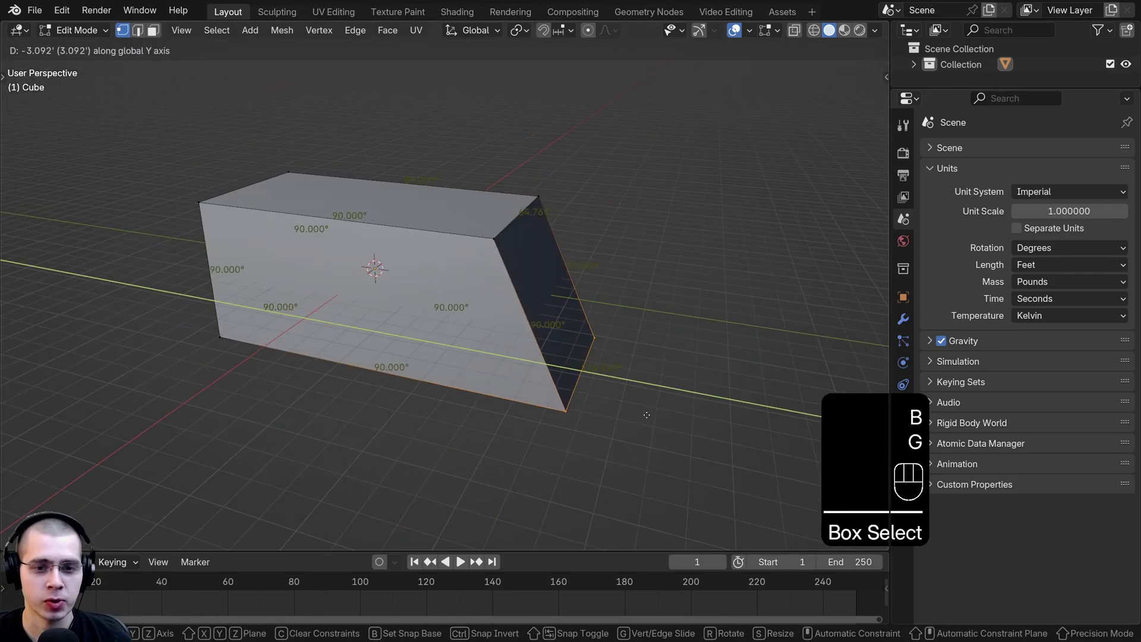
click(646, 415)
Step: Move the selected lower end edge further along the Y axis, leaving the end face slanted outward, and check its edge angle
scroll(587, 301, up, 1)
key(g)
middle_click(596, 282)
click(597, 271)
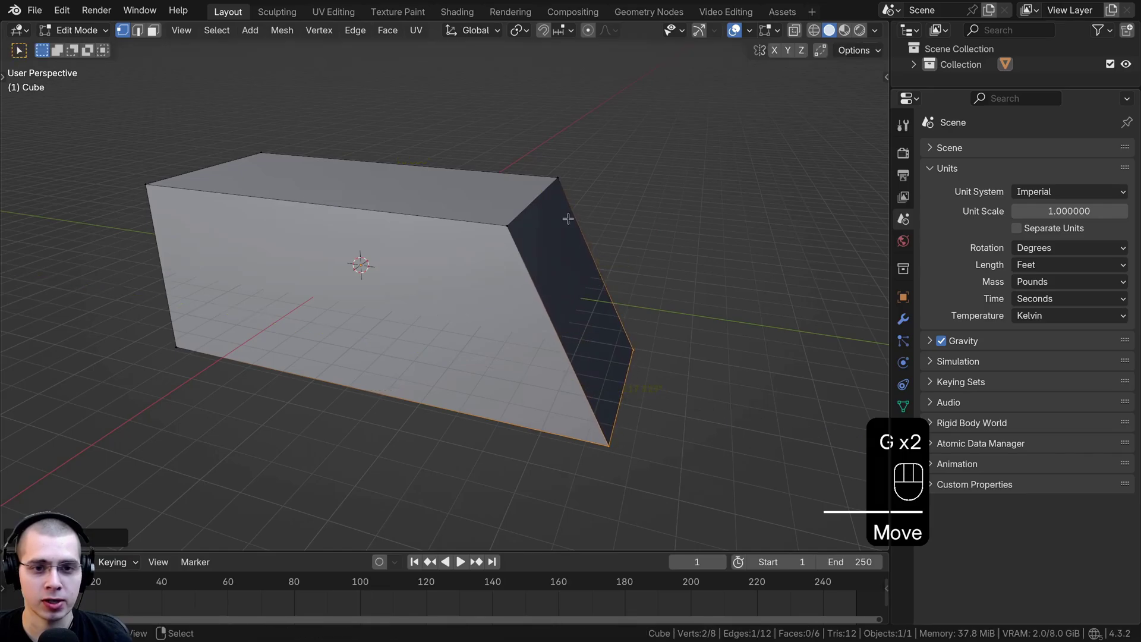
middle_drag(566, 191, 569, 211)
key(g)
middle_click(658, 288)
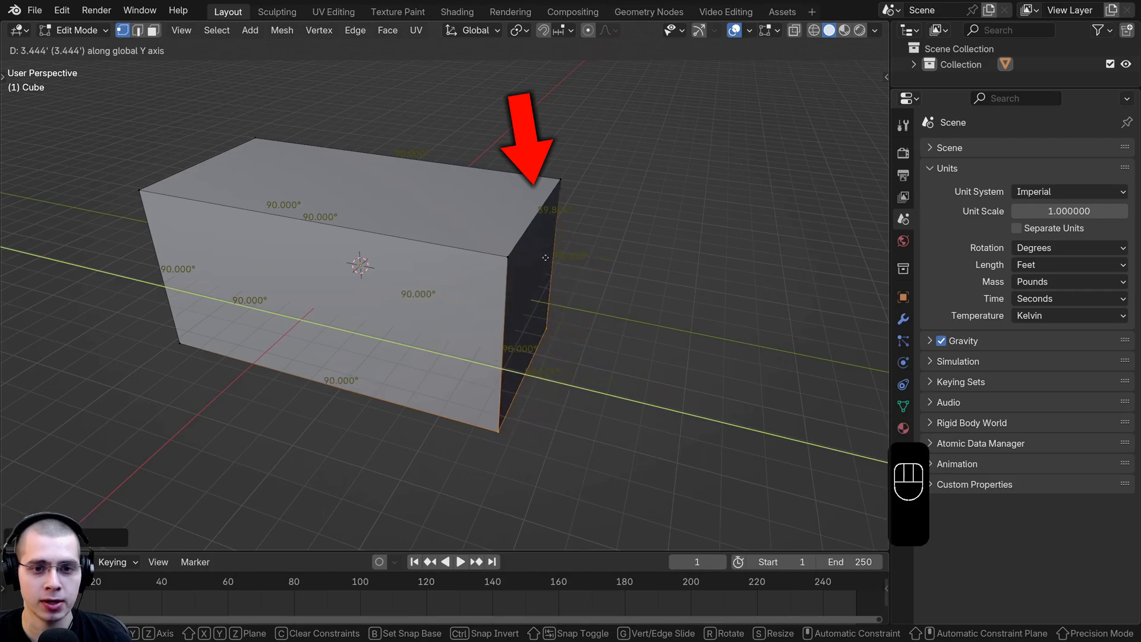
click(616, 298)
Step: Raise the selected lower end edge about 6.55 ft along Z, and lower it again to near the box's base level
key(g)
key(z)
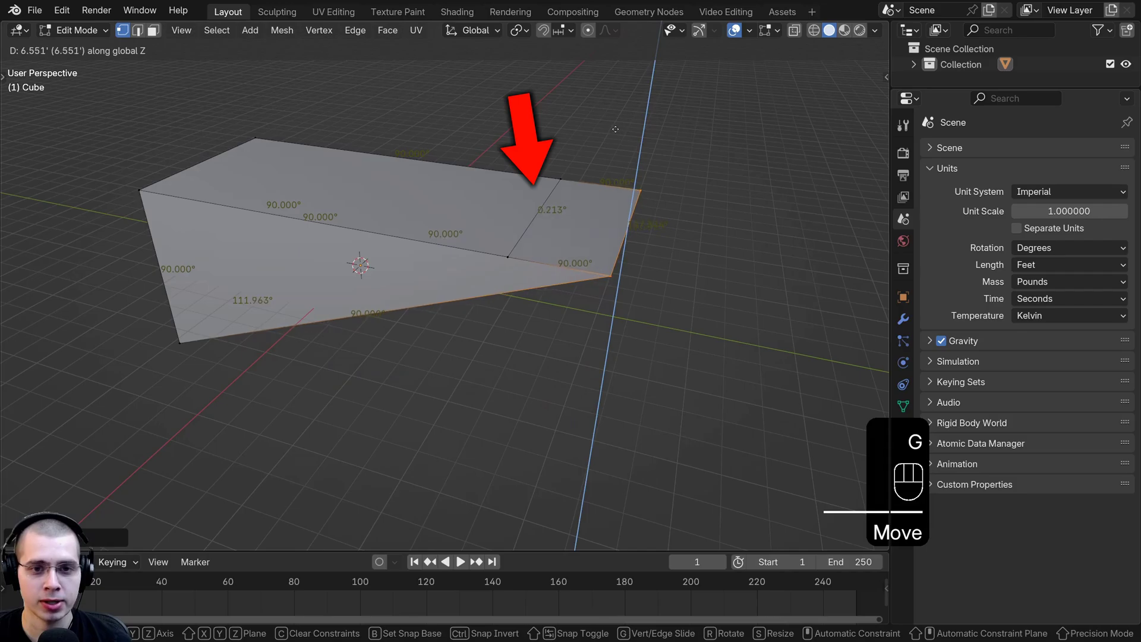
click(617, 131)
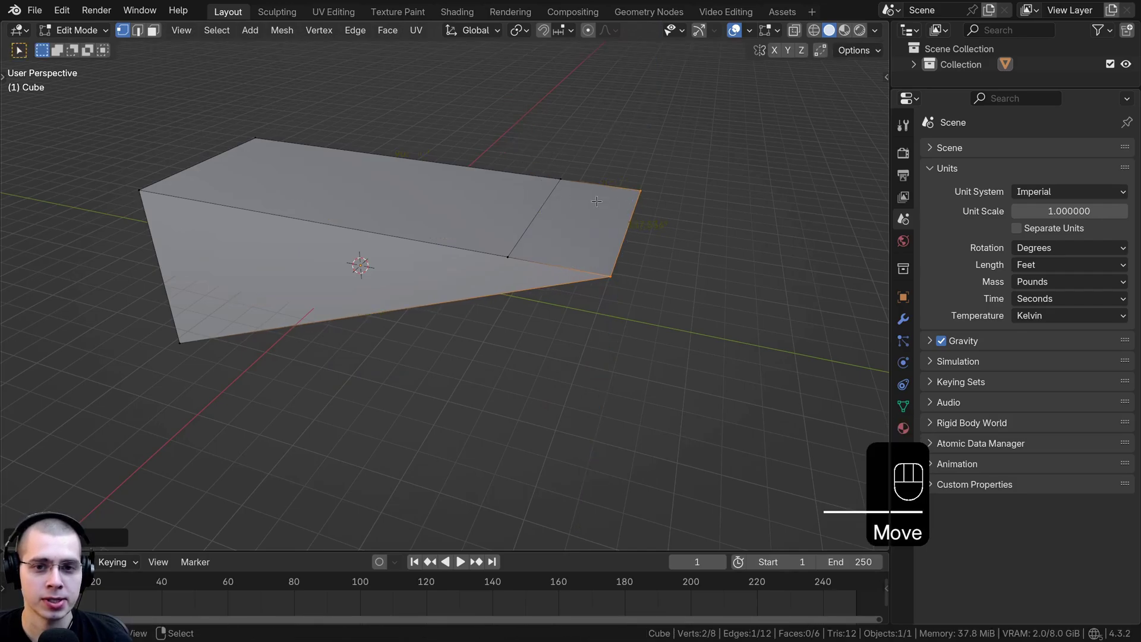
key(g)
key(z)
click(593, 347)
Step: Move the selected lower end edge back inward along Y so the end face is close to vertical
key(g)
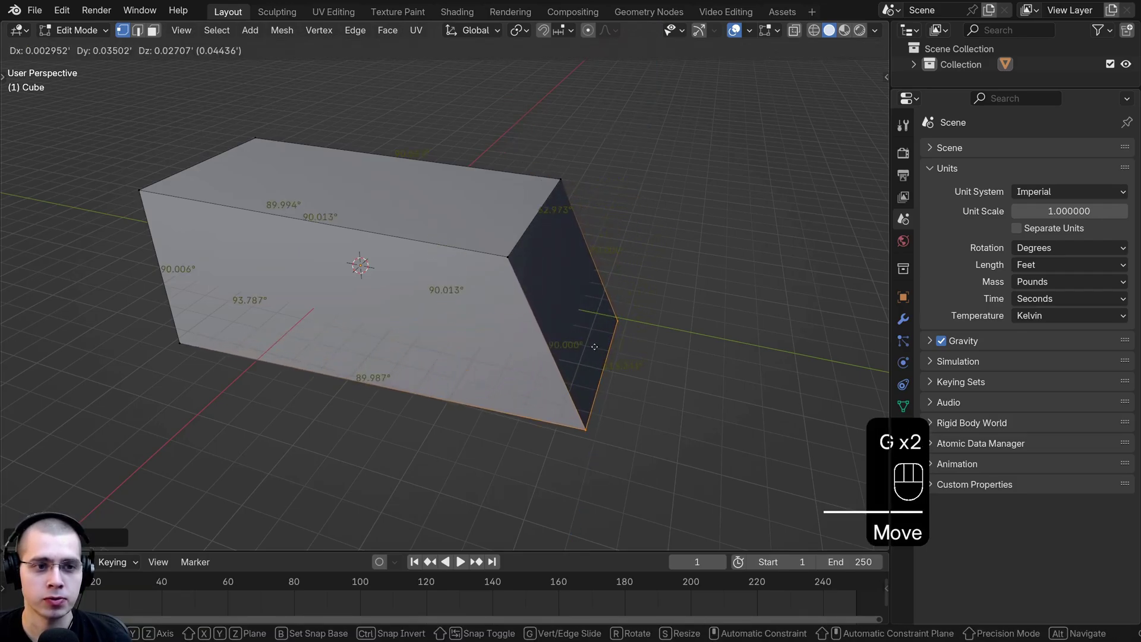
key(y)
click(546, 337)
middle_drag(546, 337, 558, 349)
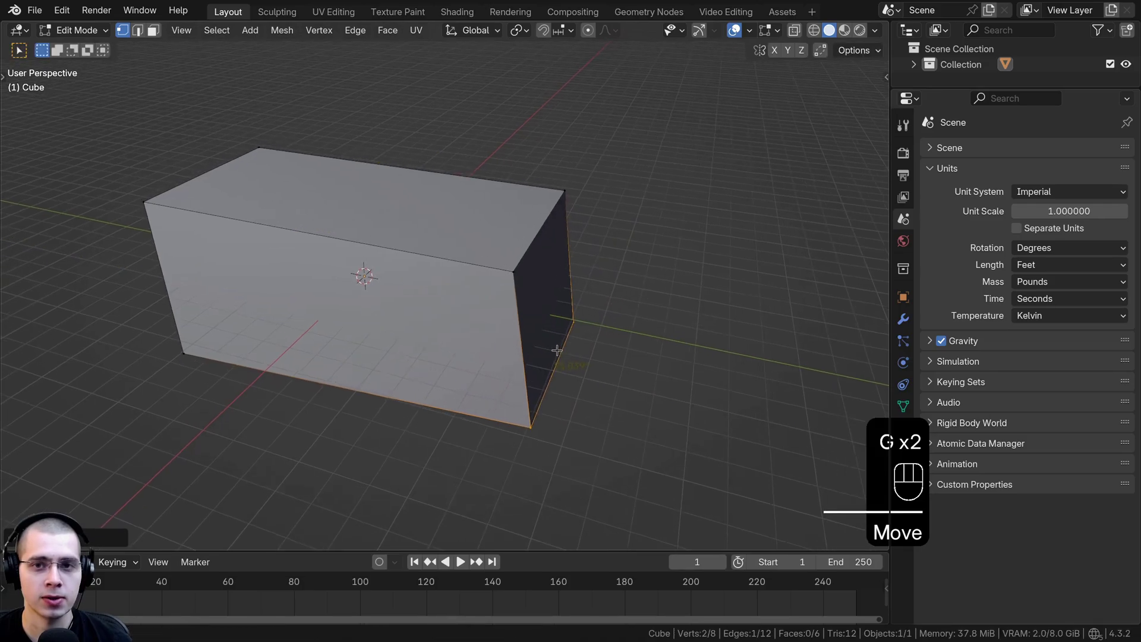
Step: Replace the Edge Angle overlay with Face Area, and select the box's top face in face selection mode to inspect its area
click(776, 32)
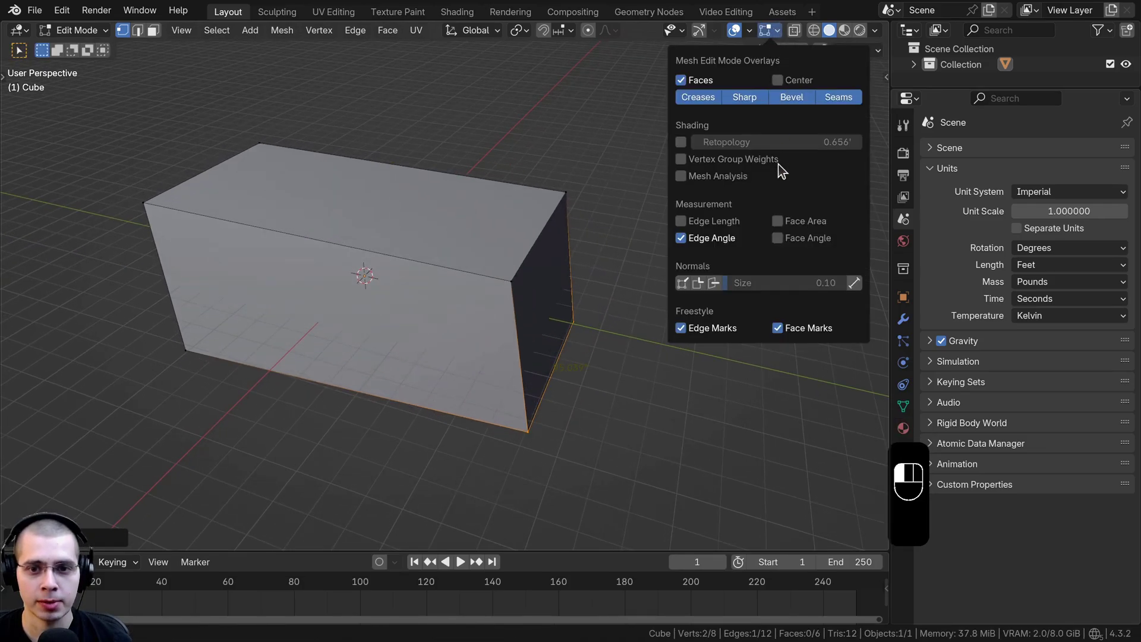
click(682, 238)
click(778, 221)
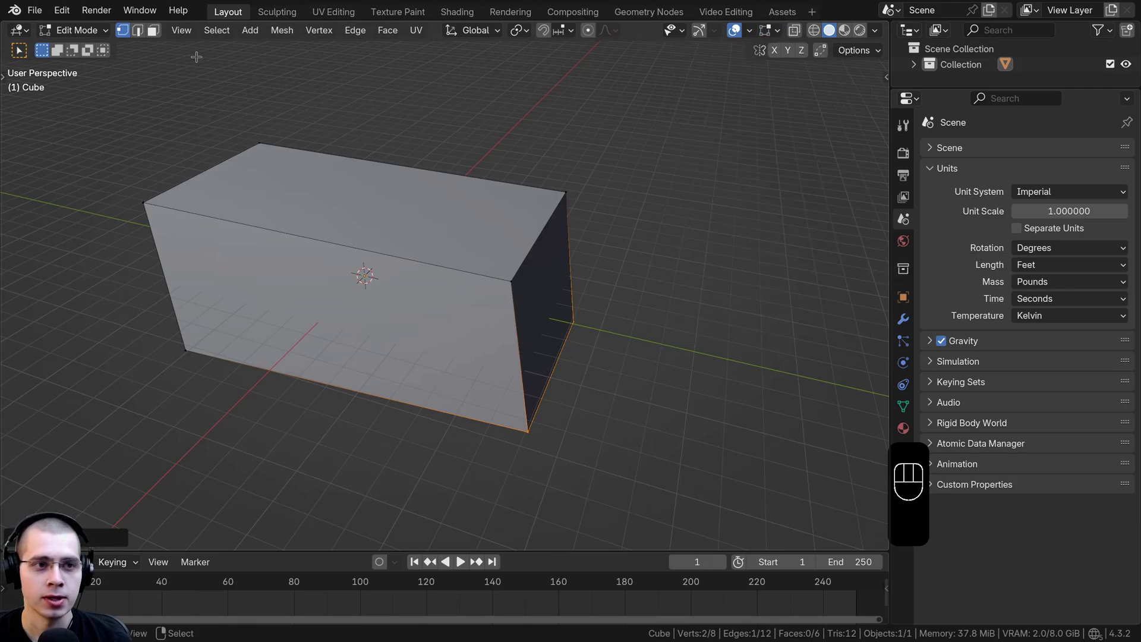
click(153, 29)
click(374, 244)
scroll(383, 293, up, 3)
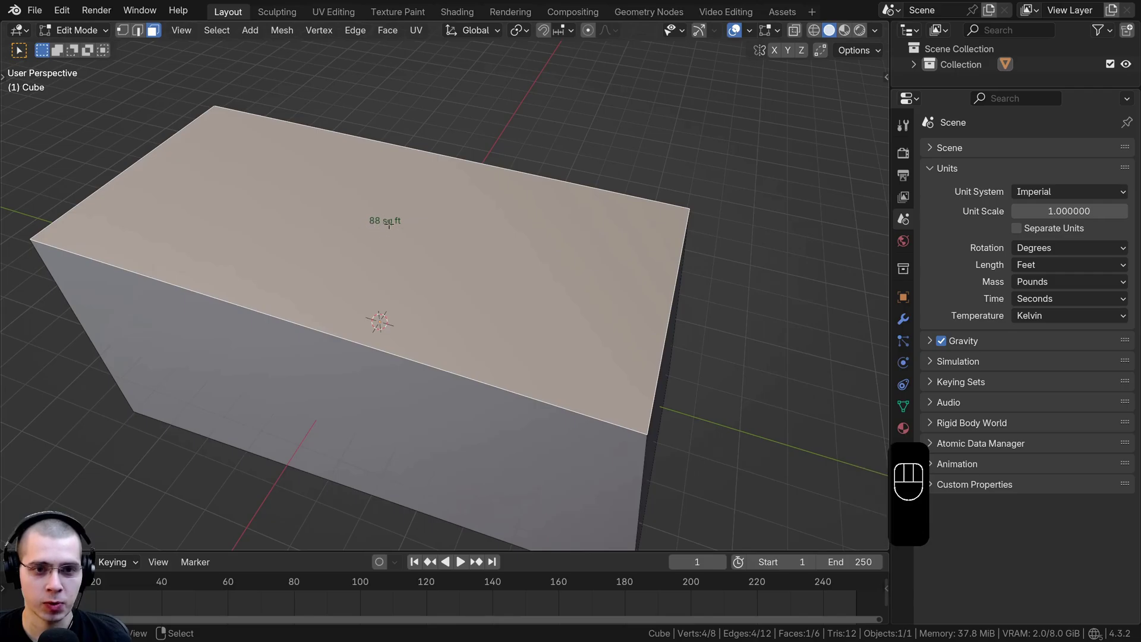
shift+middle_drag(390, 224, 428, 217)
Step: Replace the Face Area overlay with Face Angle and examine the corner angles of the selected top face
click(714, 30)
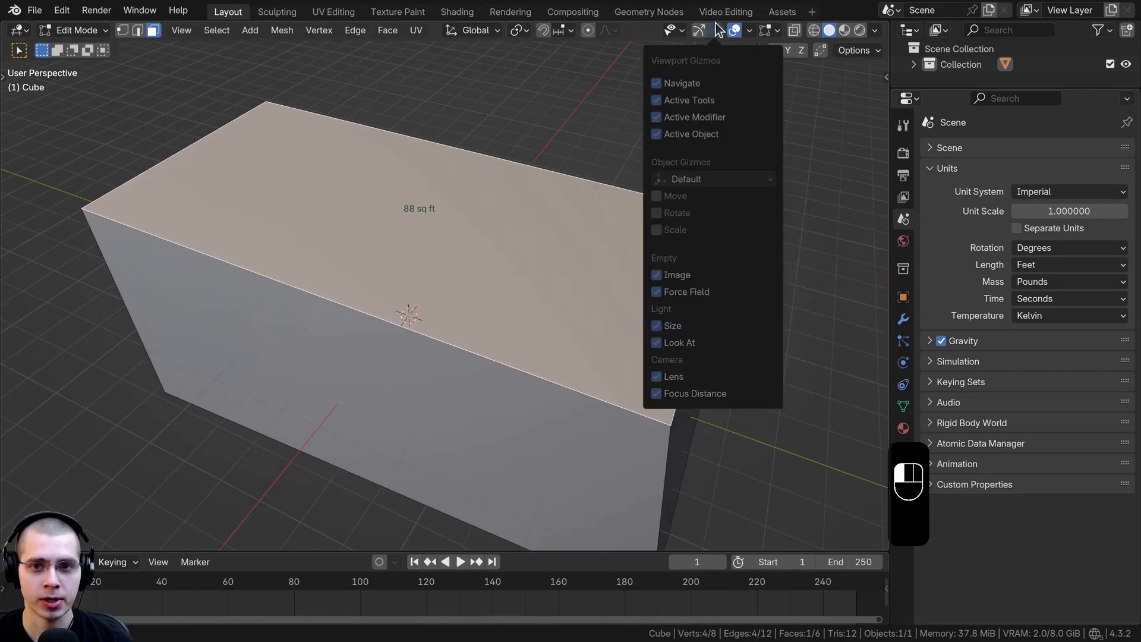
click(771, 30)
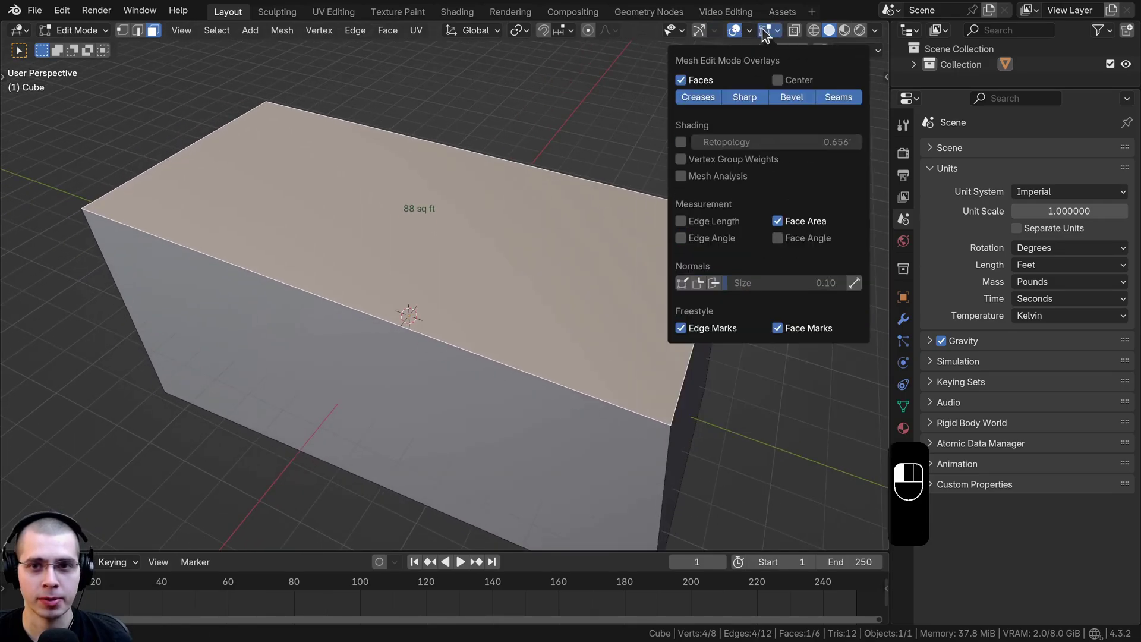
click(777, 239)
middle_drag(226, 148, 181, 146)
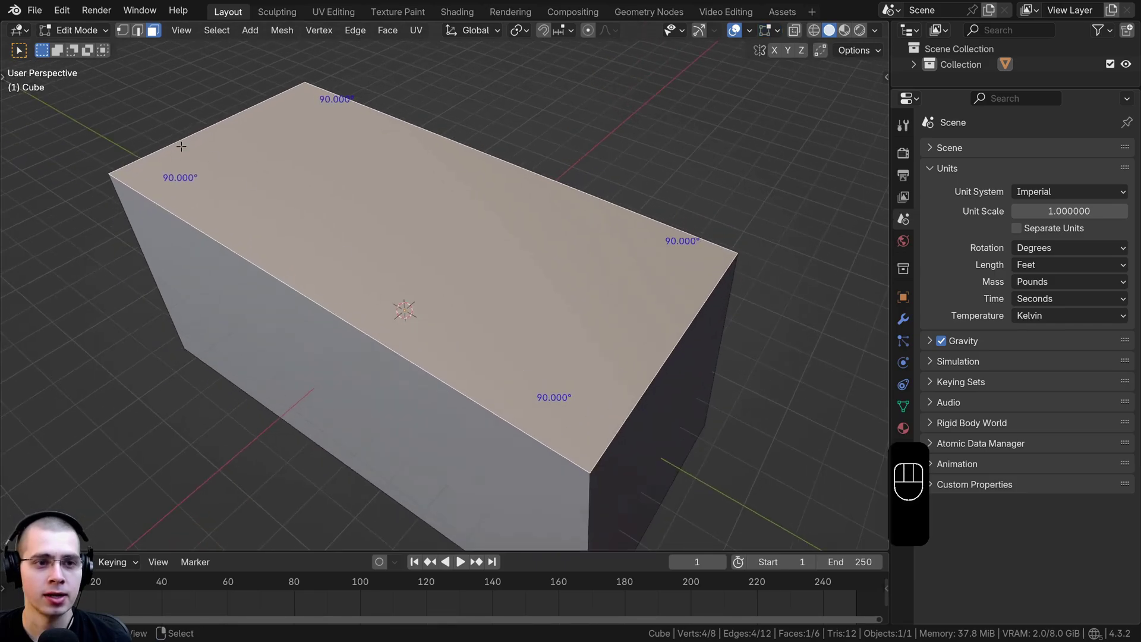
scroll(548, 173, down, 2)
mouse_move(559, 214)
middle_down()
mouse_move(611, 158)
mouse_move(601, 244)
mouse_move(561, 217)
middle_up()
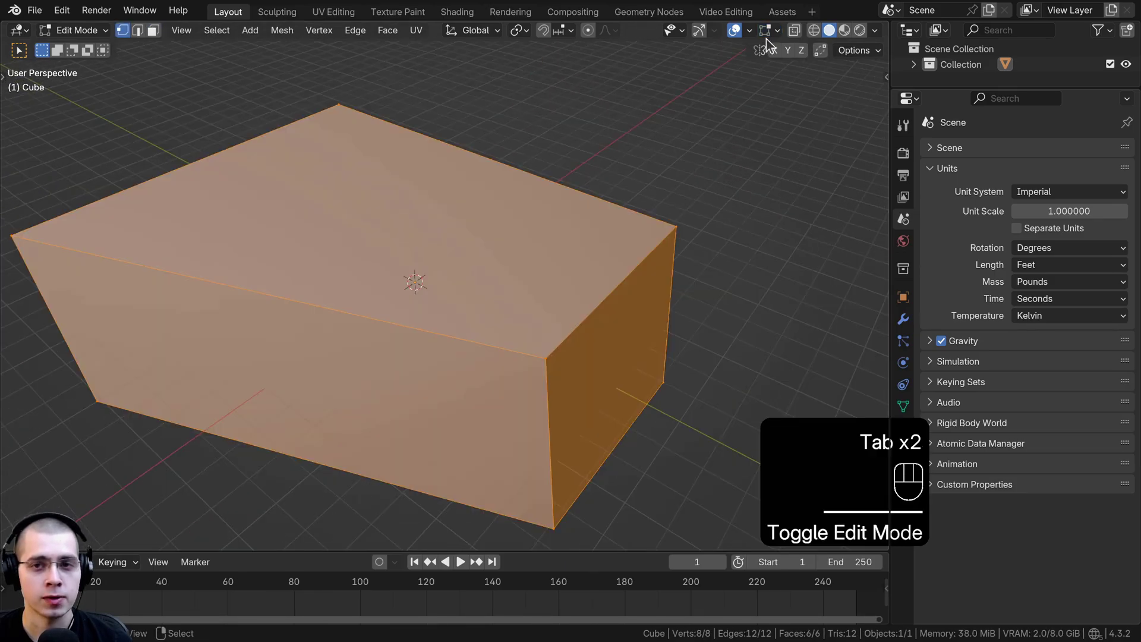
Step: Enable the Edge Length overlay for the fully selected mesh and inspect the edge labels
click(771, 30)
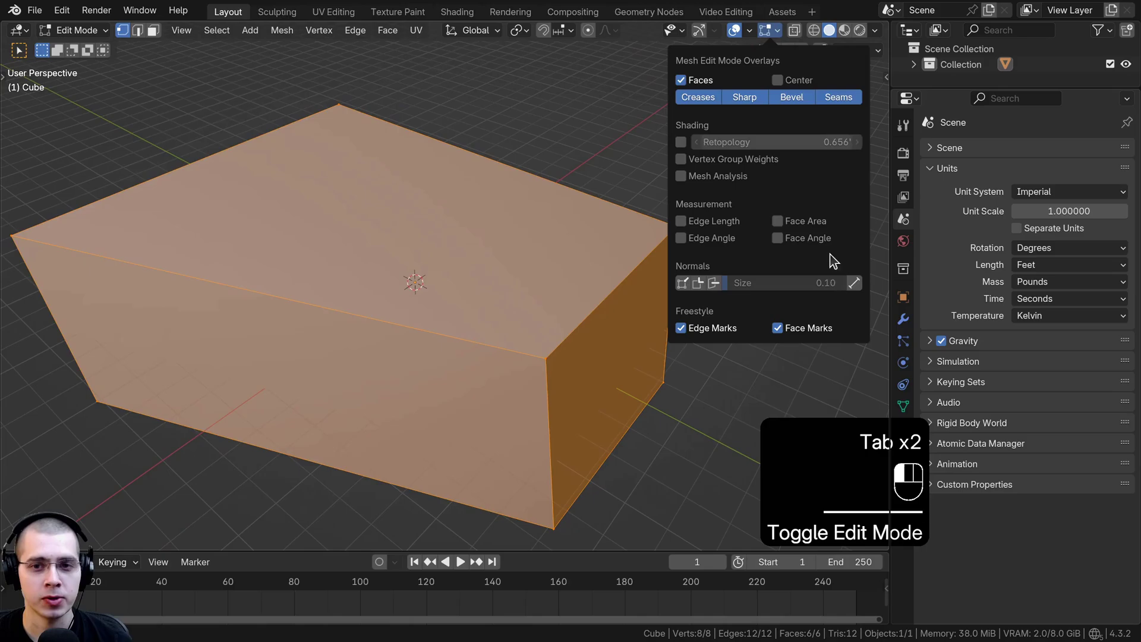
click(682, 222)
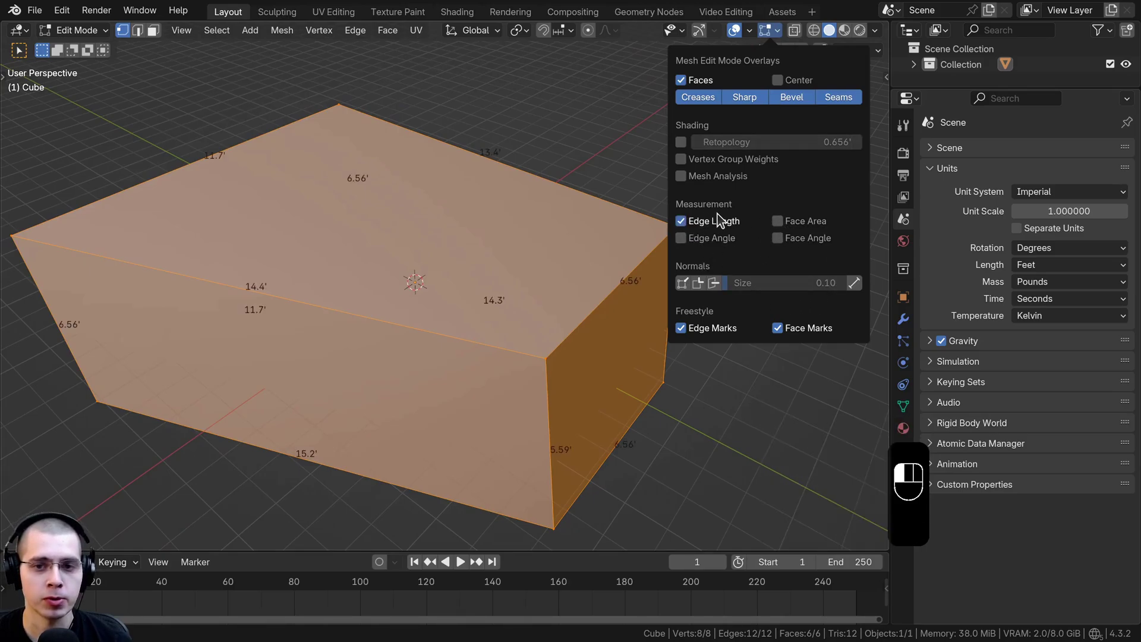
middle_drag(416, 250, 260, 252)
Step: Switch to Object Mode and scale the whole box down uniformly
key(Tab)
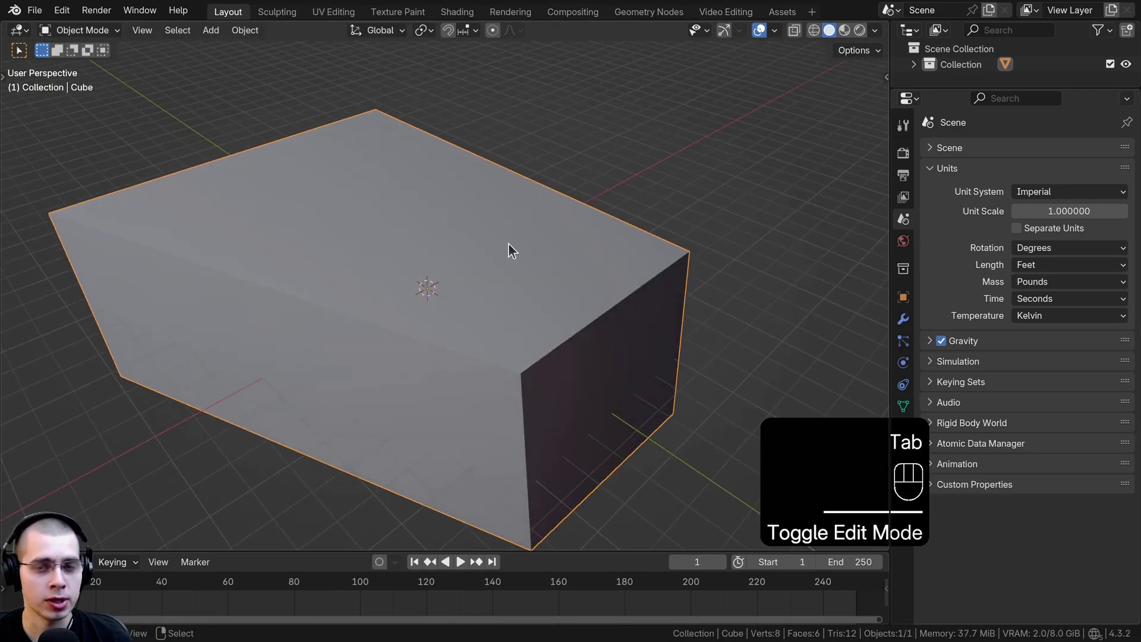
key(s)
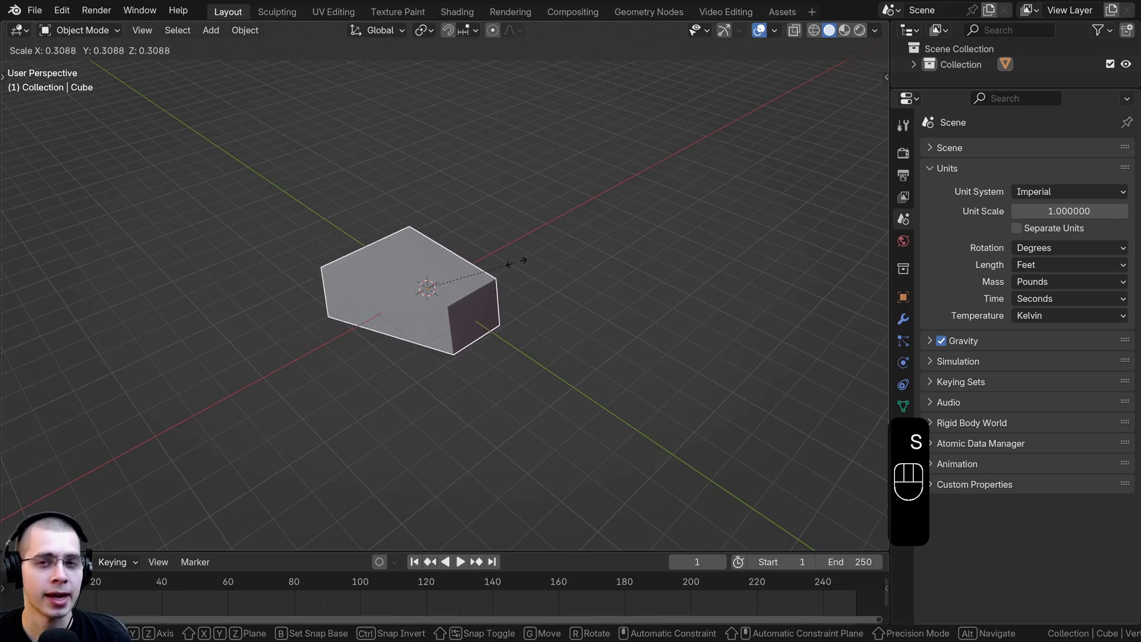
right_click(570, 264)
key(s)
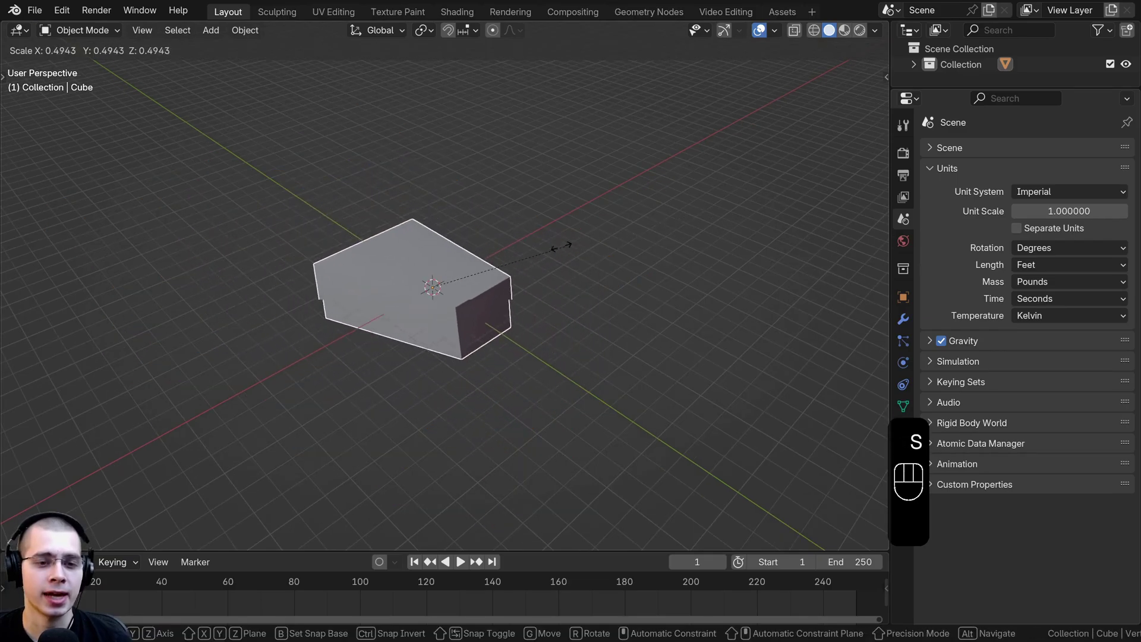
click(480, 281)
scroll(400, 309, up, 5)
shift+middle_drag(458, 261, 514, 280)
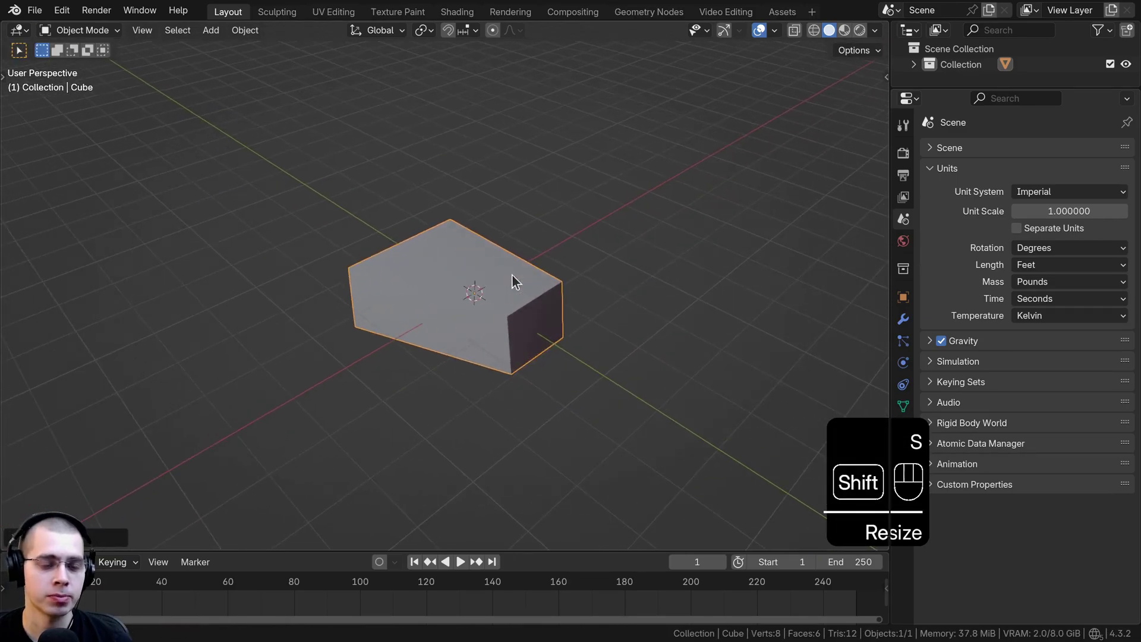
Step: Enter Edit Mode and select the two end vertices of the top face's long front edge to check its length
key(Tab)
scroll(487, 282, up, 5)
shift+middle_drag(319, 259, 309, 246)
right_click(221, 233)
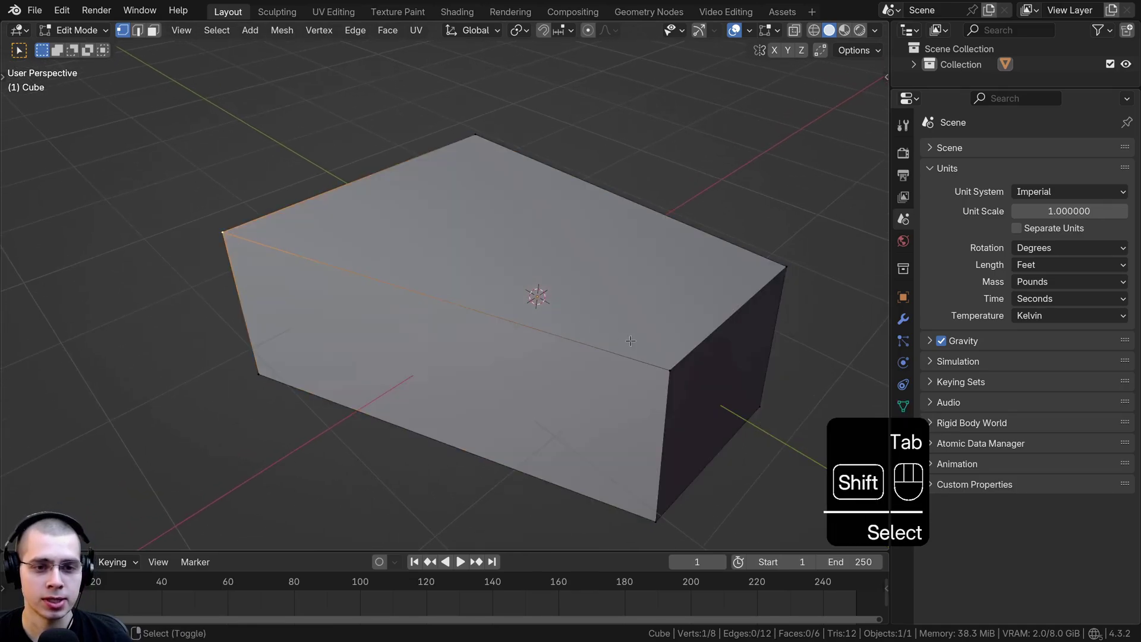
shift+right_click(667, 368)
scroll(602, 289, down, 4)
Step: Select the whole mesh and try scaling it down to about 0.85 in Edit Mode while watching the edge lengths
key(a)
key(a)
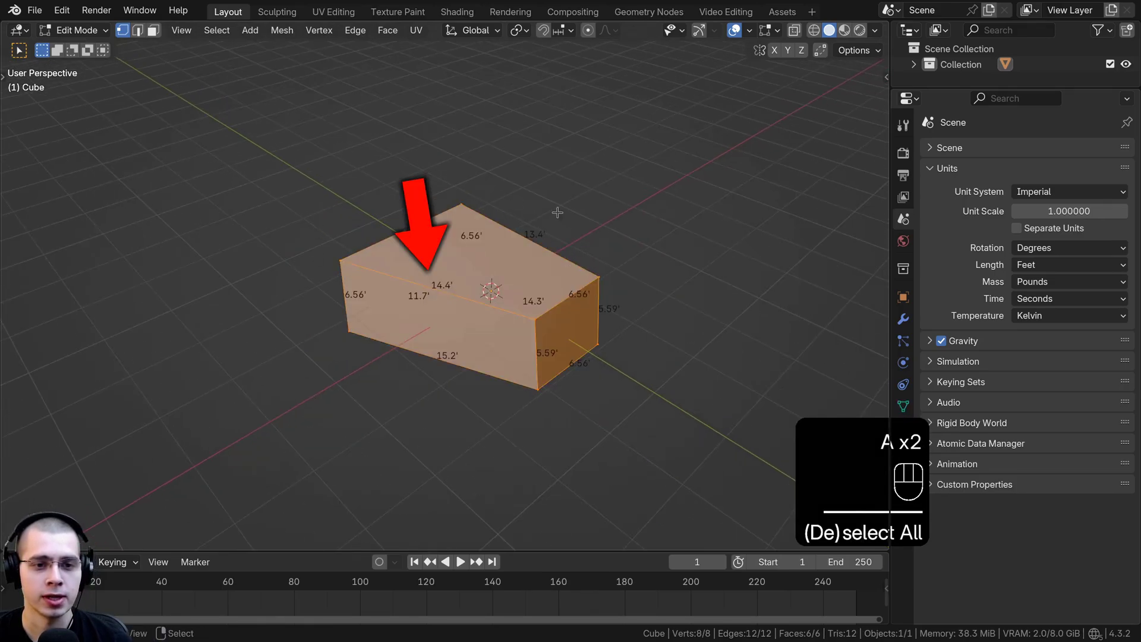
key(s)
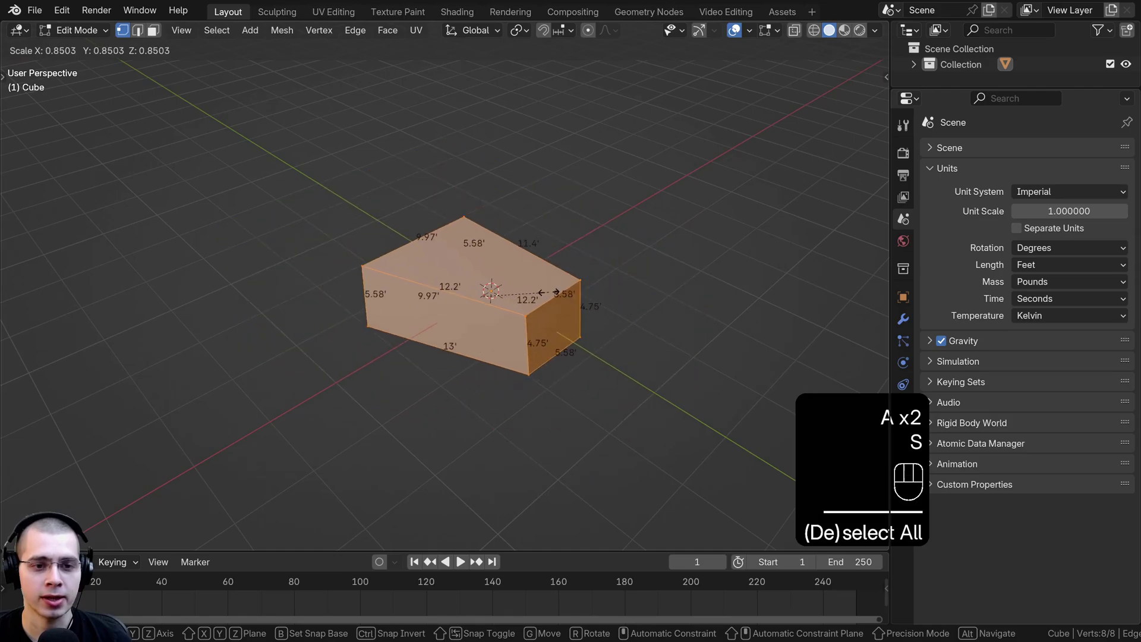
key(Escape)
Step: Scale the box down further in Object Mode and return to Edit Mode to compare the edge length labels
key(Tab)
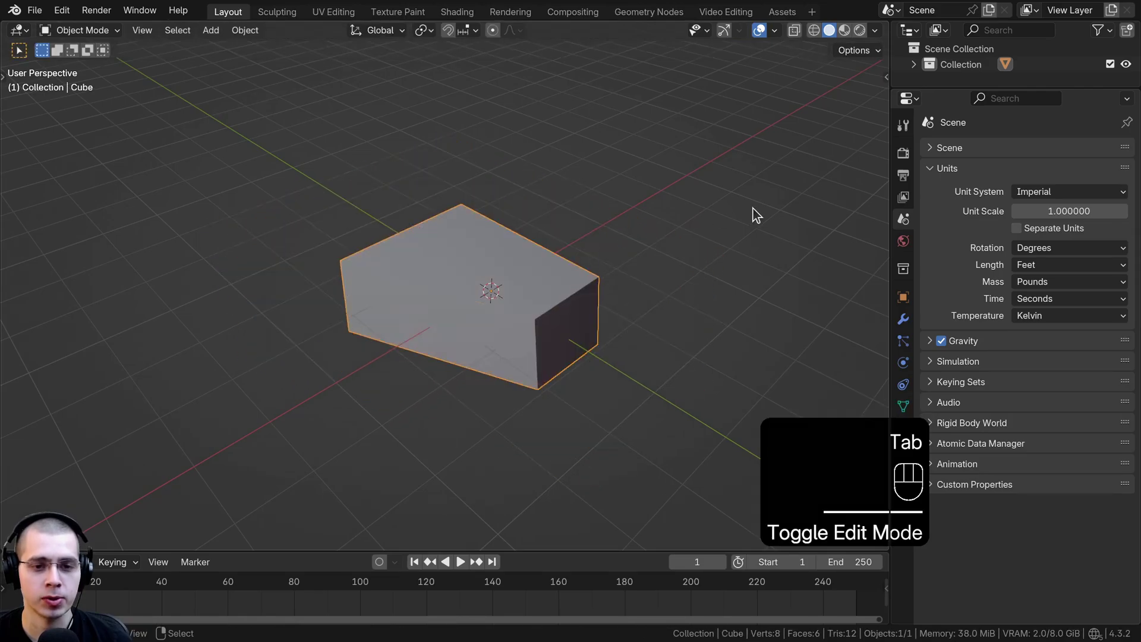
key(s)
key(Tab)
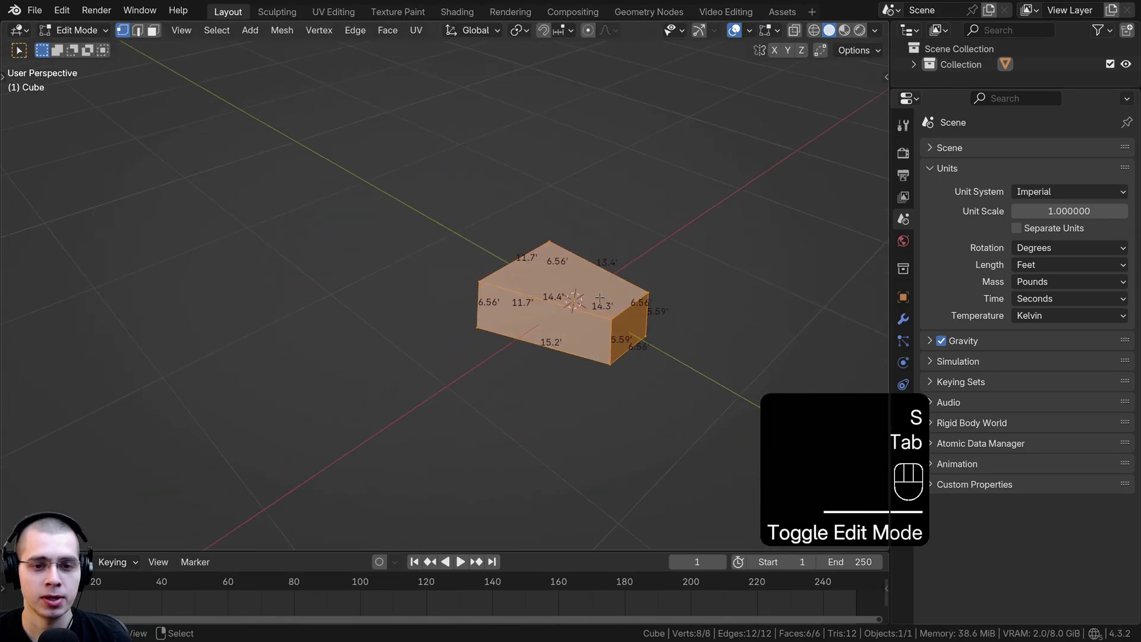
Step: Scale the whole mesh up in Edit Mode until its short edges are about 9.25 ft, and apply the object's scale in Object Mode
key(Tab)
key(s)
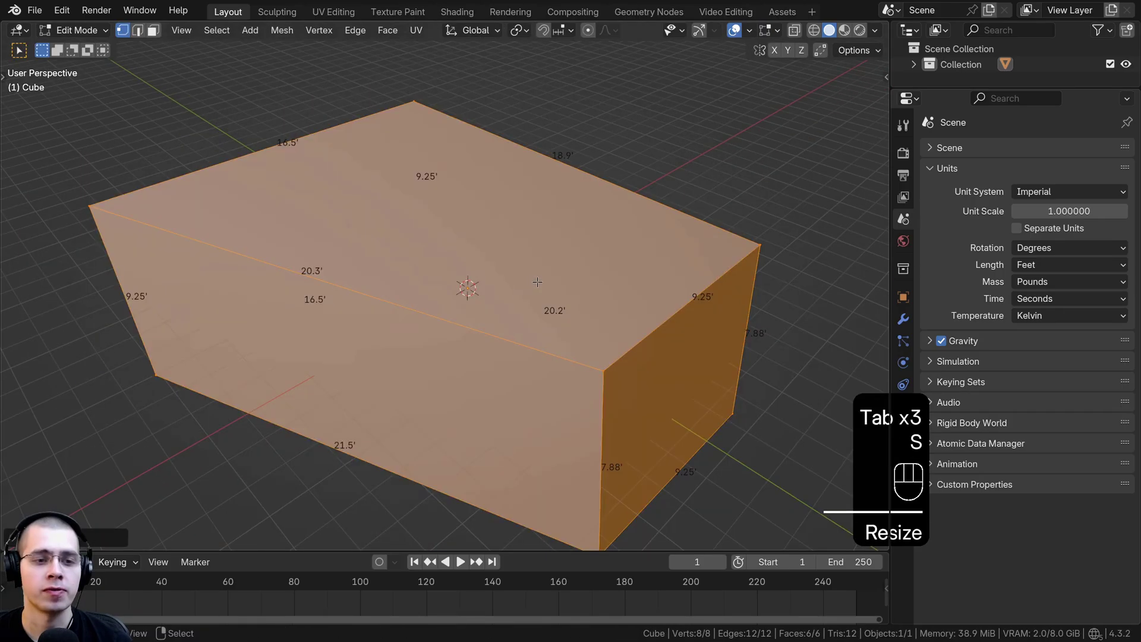
key(Tab)
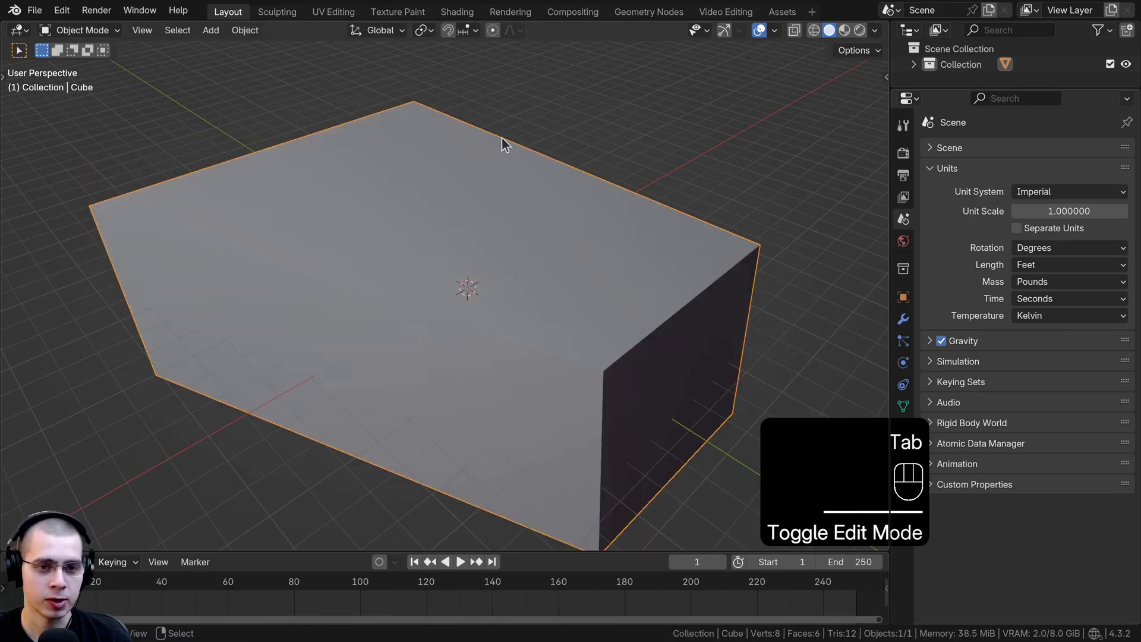
key(ctrl+a)
click(429, 168)
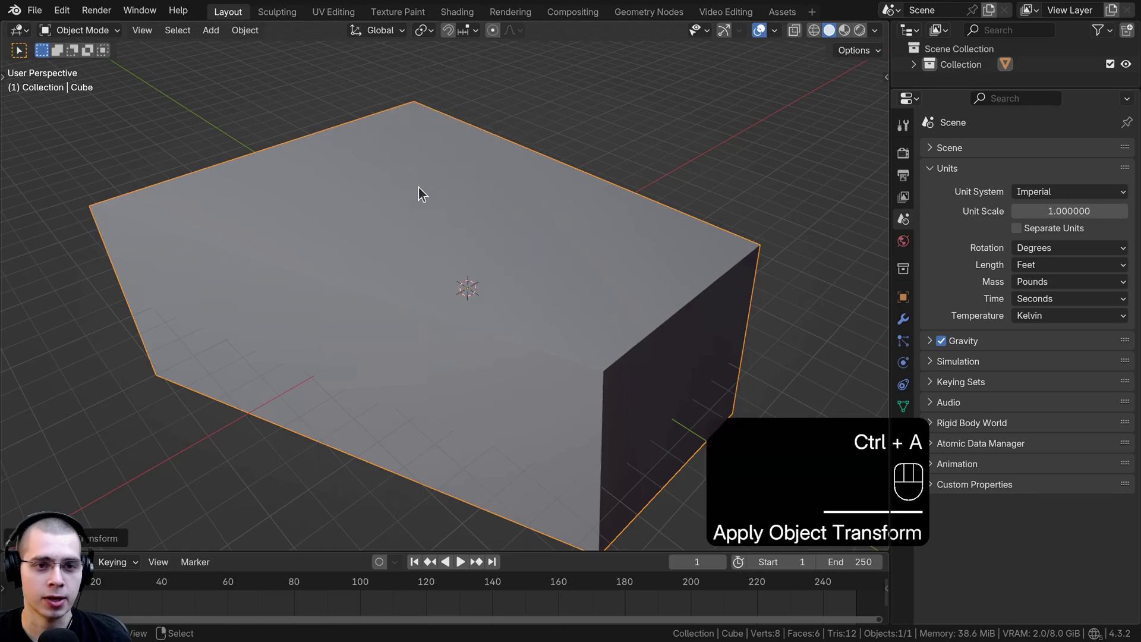
Step: In Edit Mode, select both end vertices of the top face's long front edge to read its length
key(Tab)
click(114, 201)
shift+click(608, 336)
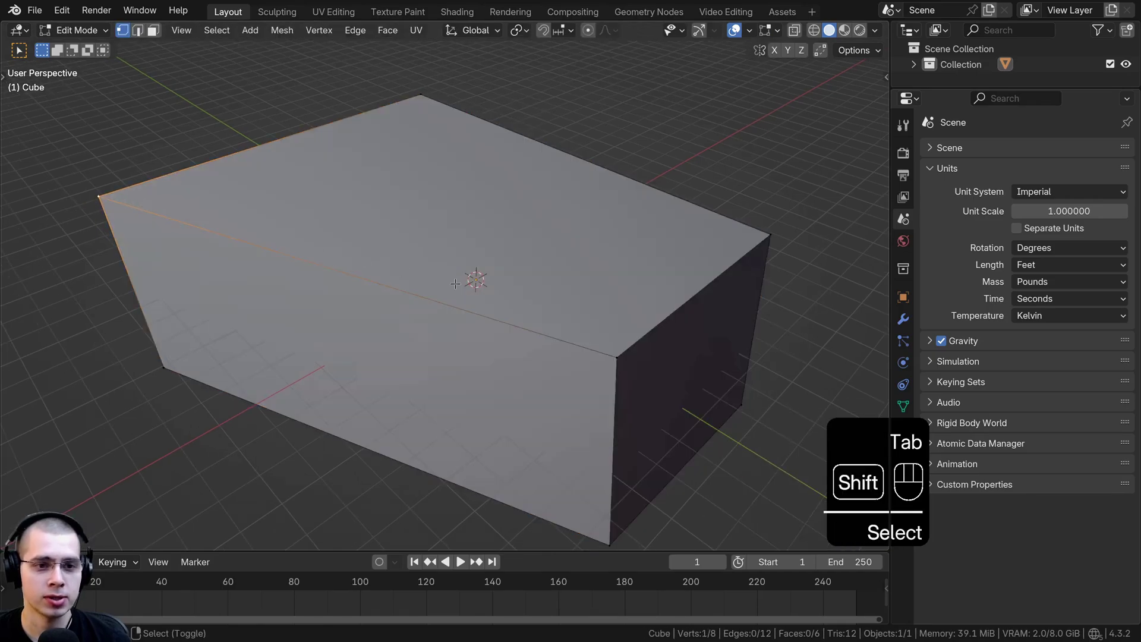
Step: Shrink the box considerably in Object Mode and recheck the selected long edge's length in Edit Mode
key(Tab)
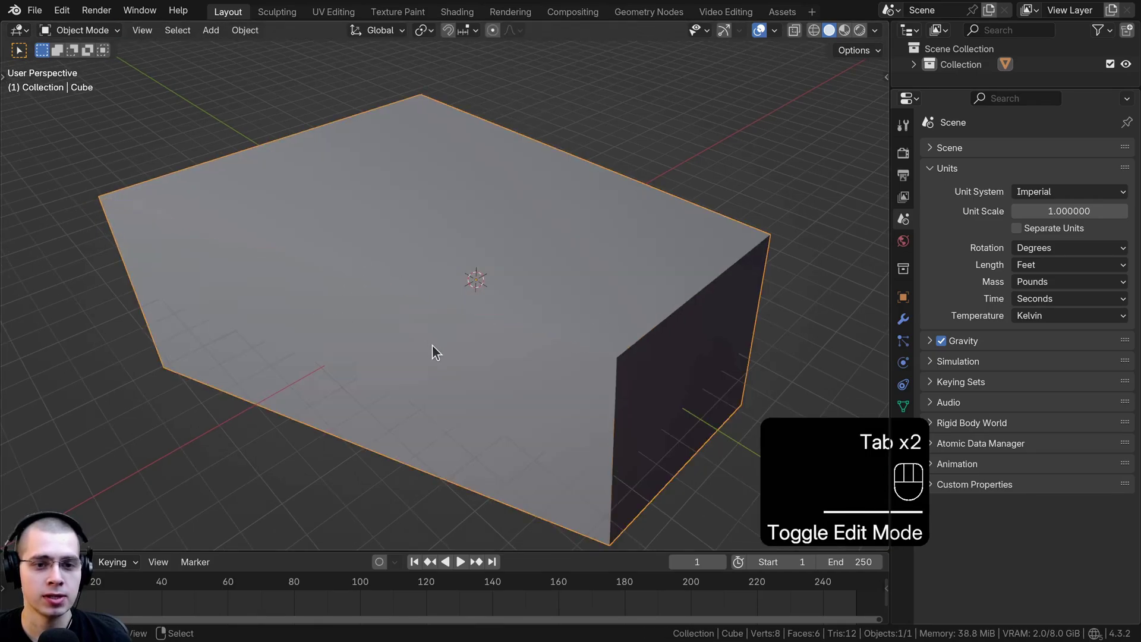
key(s)
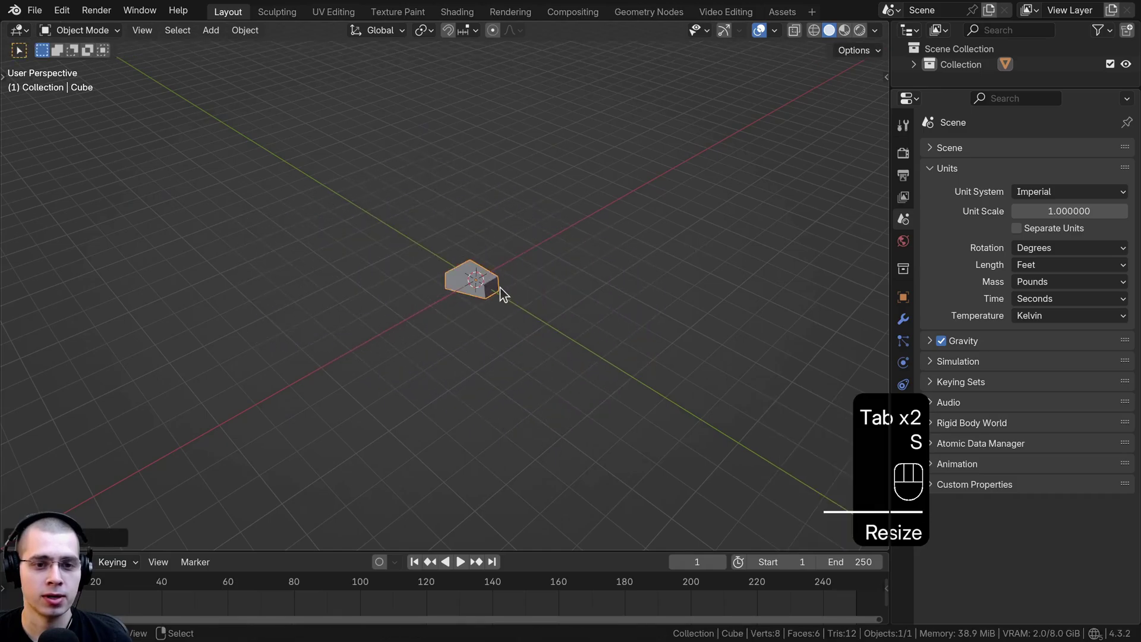
click(269, 291)
key(Tab)
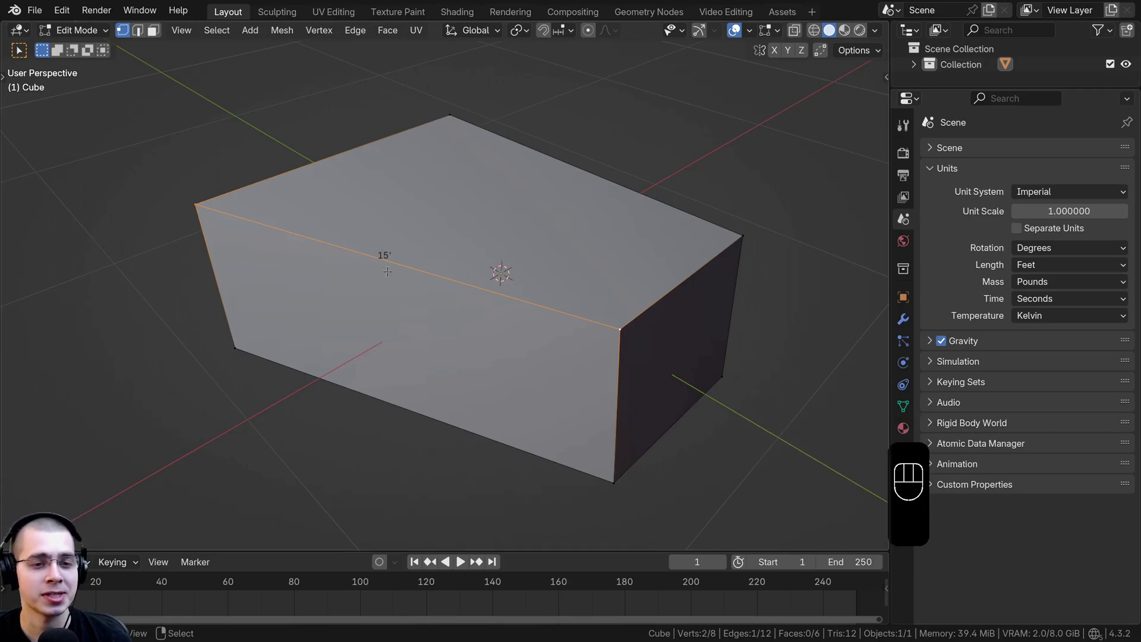
Step: Apply the shrunken box's scale in Object Mode and return to Edit Mode to recheck the selected edge's length
key(Tab)
key(ctrl+a)
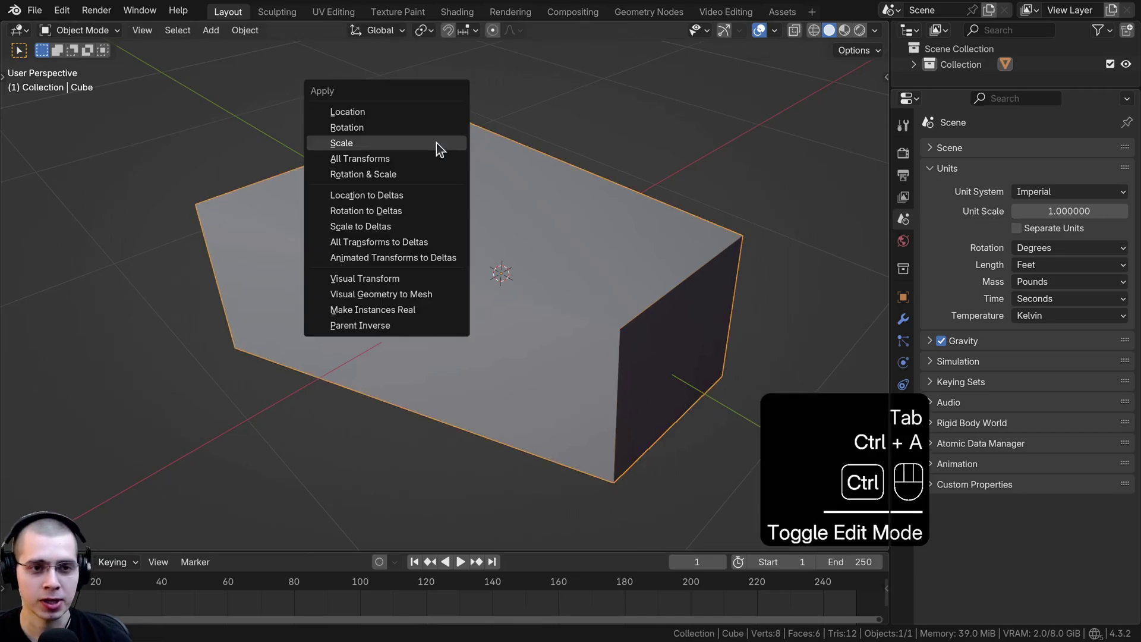
click(347, 149)
key(Tab)
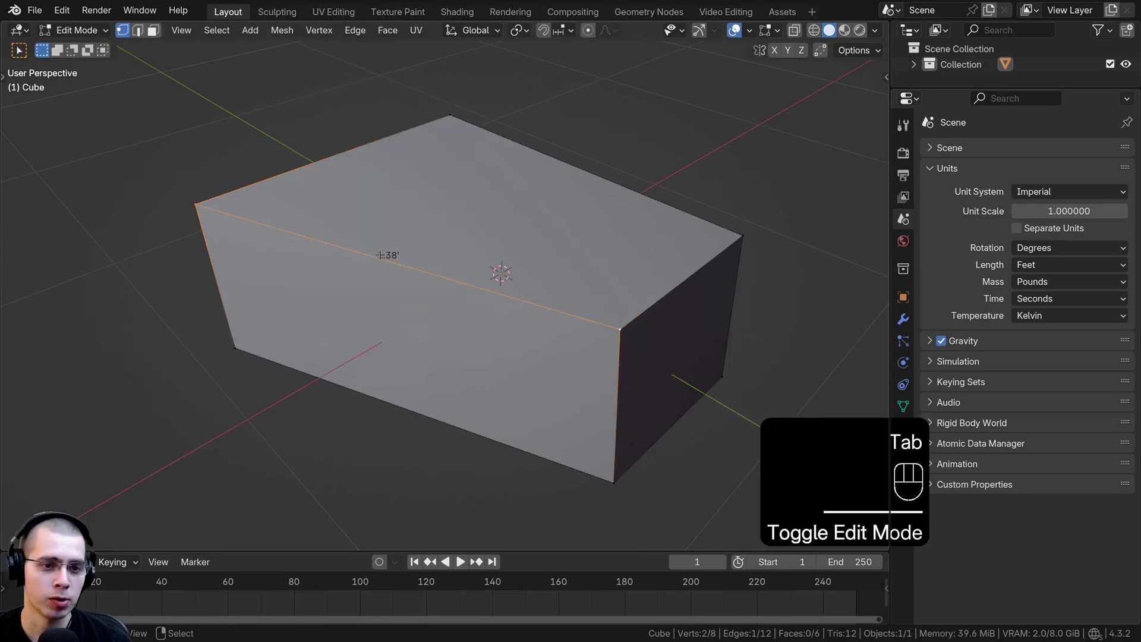
Step: Return to Object Mode, show the viewport's tool set and activate the Measure tool
middle_drag(328, 266, 467, 171)
key(Tab)
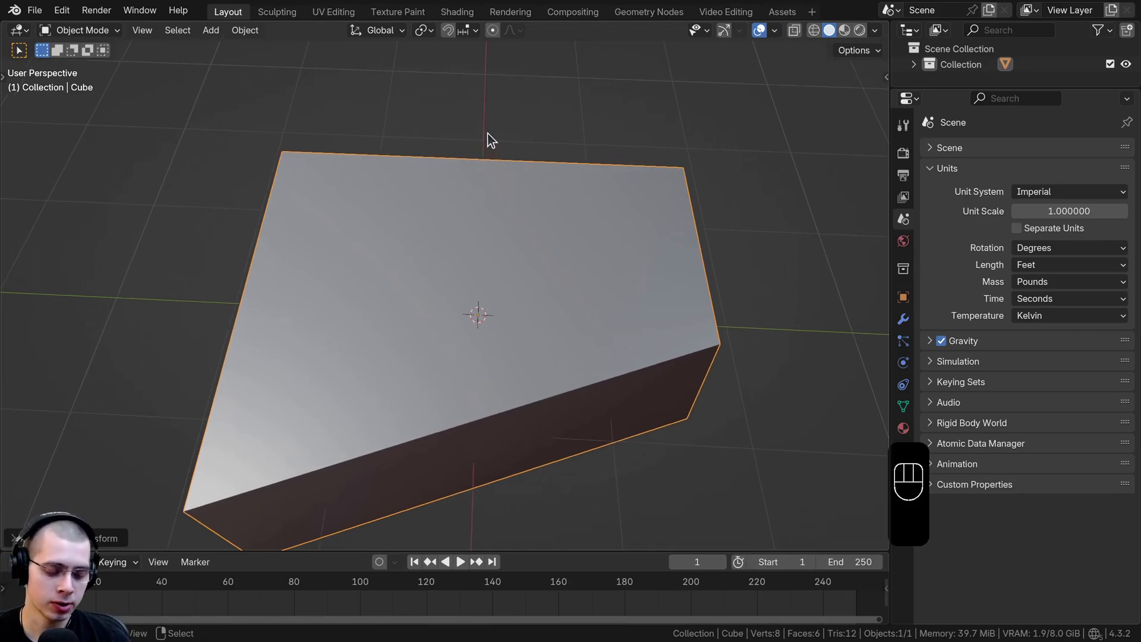
key(t)
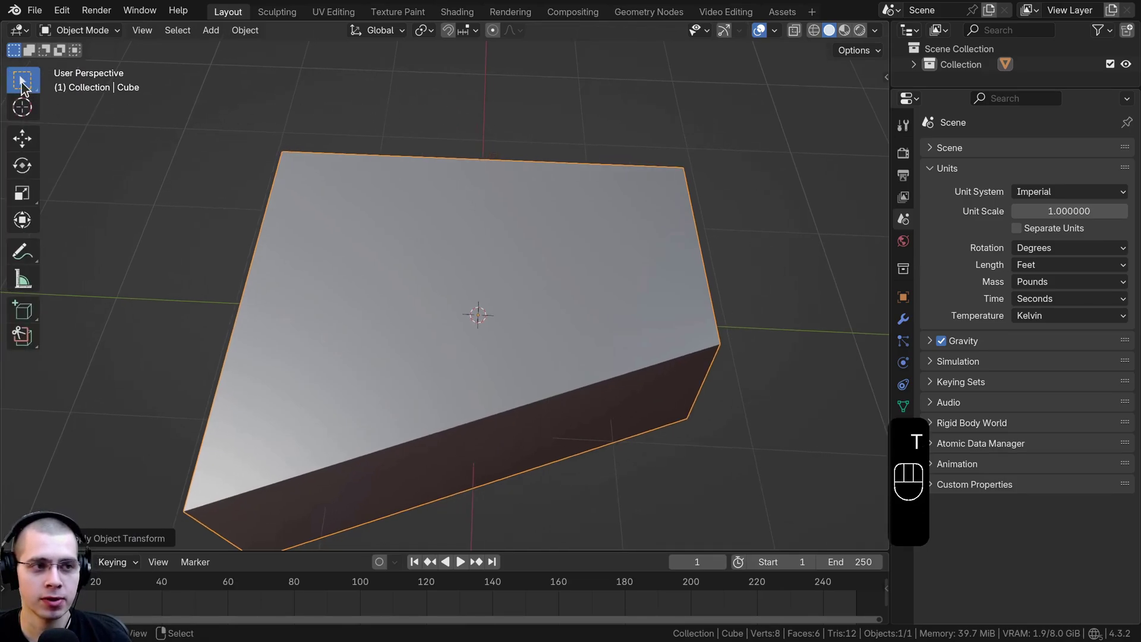
click(21, 281)
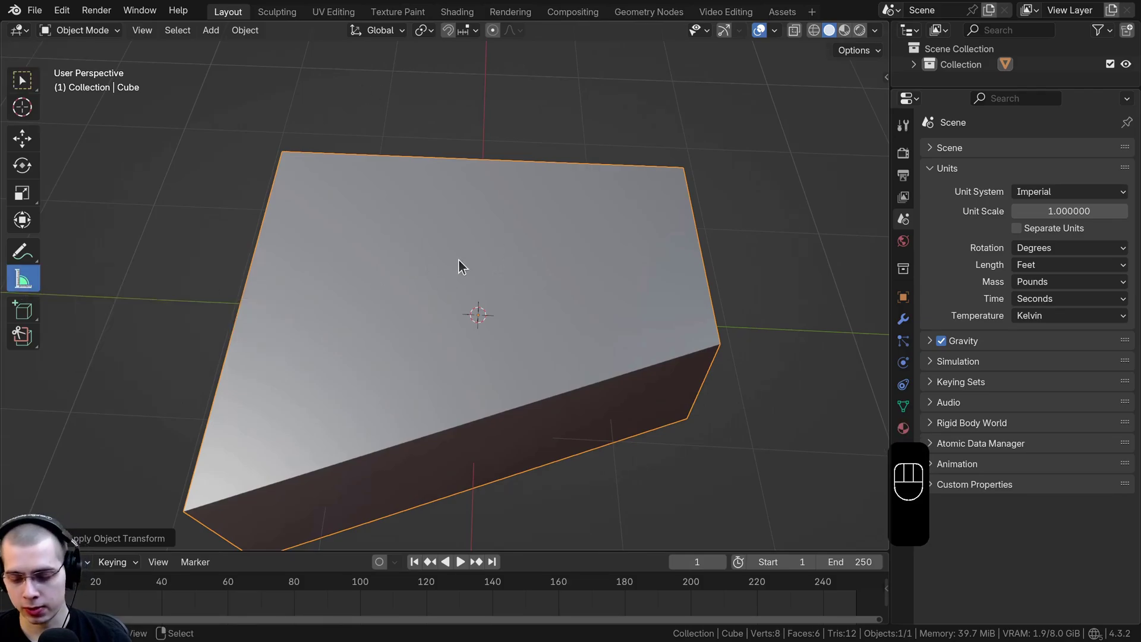
Step: Examine the box in the front, right and top orthographic views, finishing in the top view
key(KP_1)
key(KP_7)
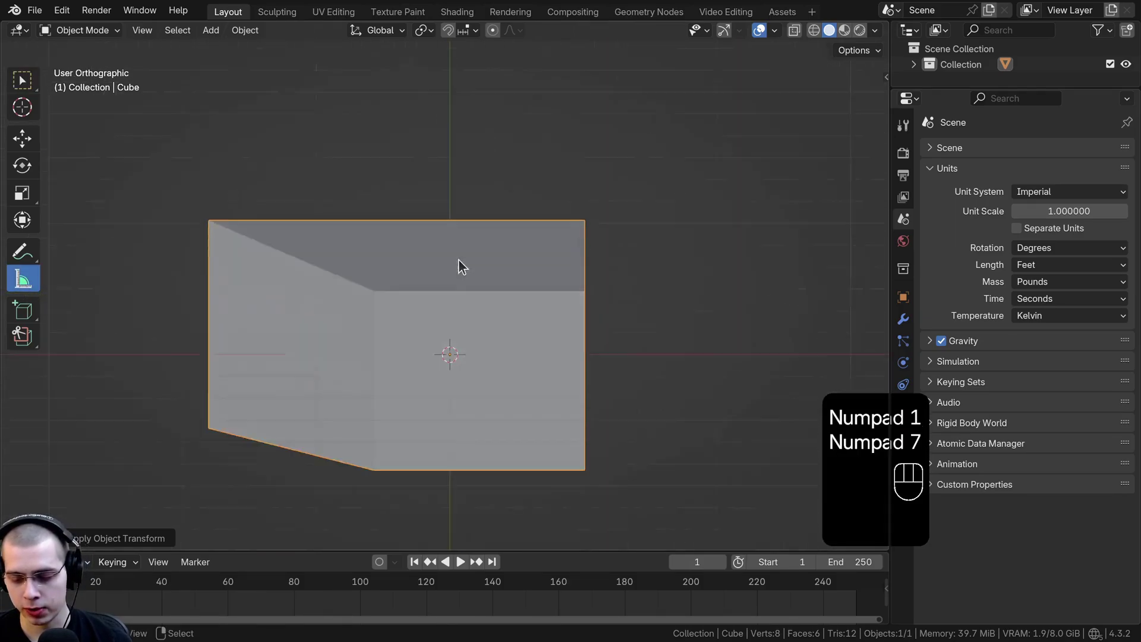
key(KP_3)
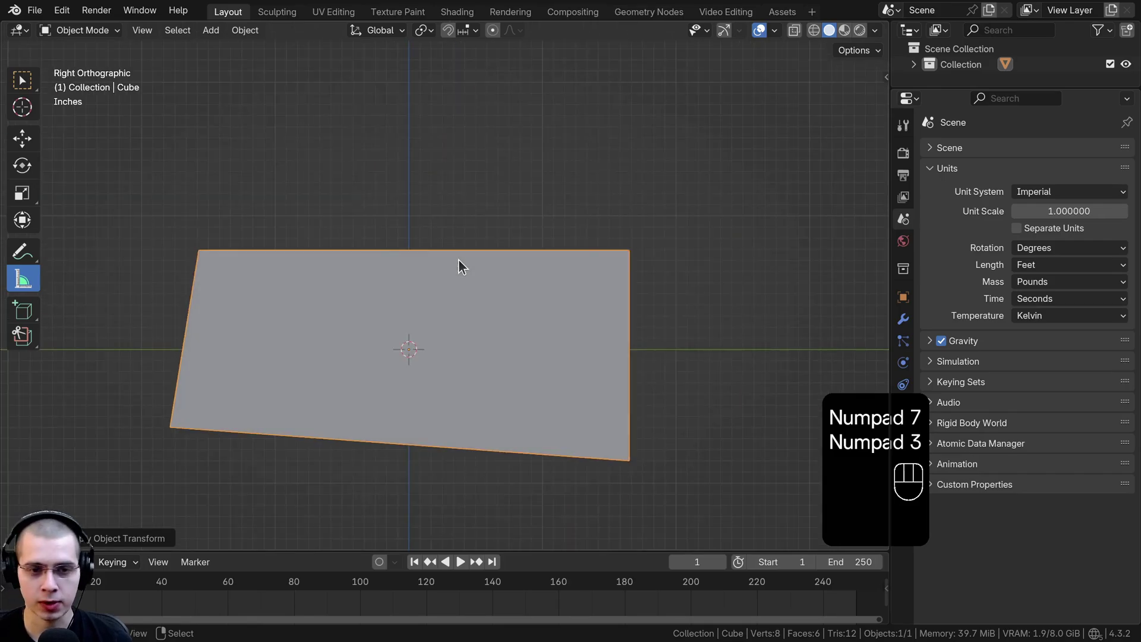
key(KP_1)
key(KP_3)
key(KP_7)
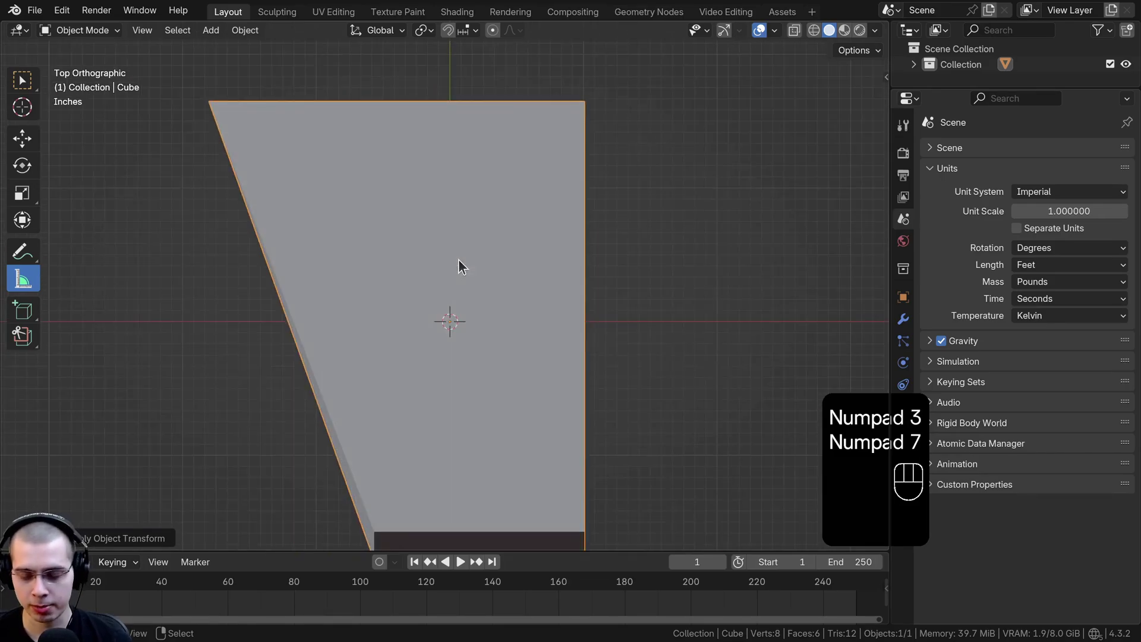
key(KP_7)
scroll(523, 250, down, 1)
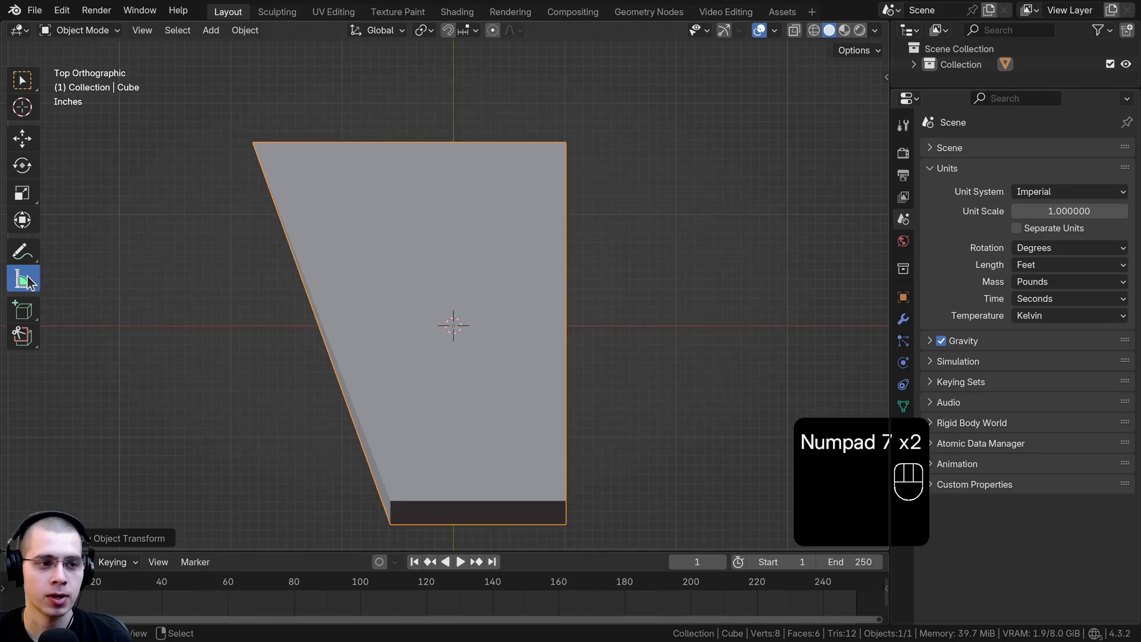
Step: Turn on the display of viewport gizmos
click(725, 31)
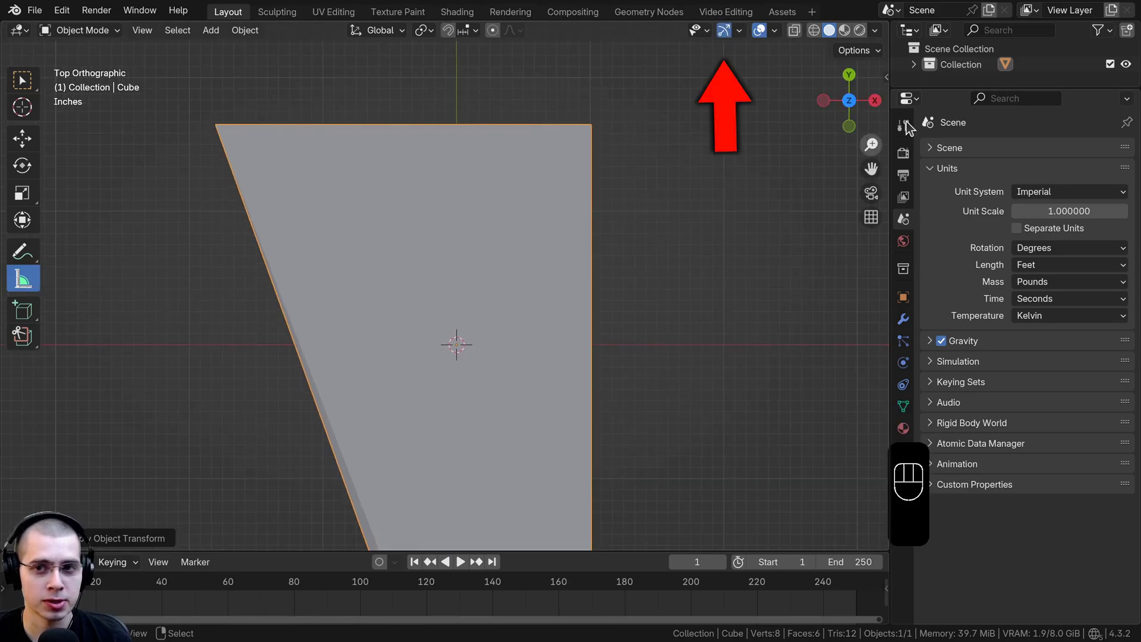
click(725, 31)
click(724, 31)
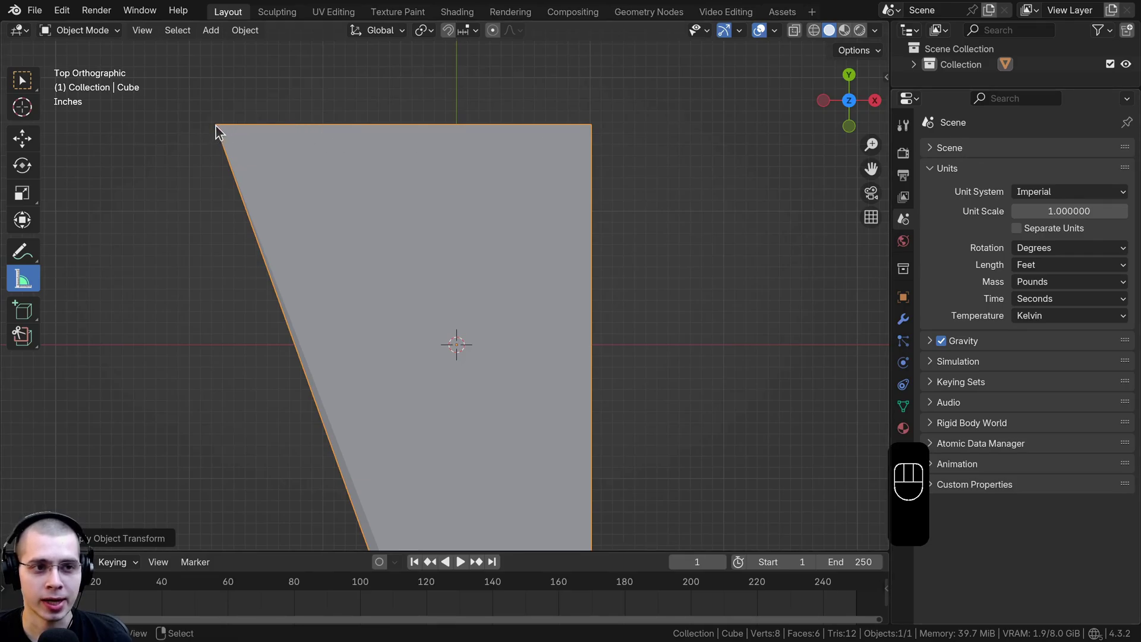
Step: Measure the box's upper edge in the top view with a ruler, and bend it to measure the angle at the square corner
drag(216, 126, 592, 124)
shift+middle_drag(377, 137, 400, 75)
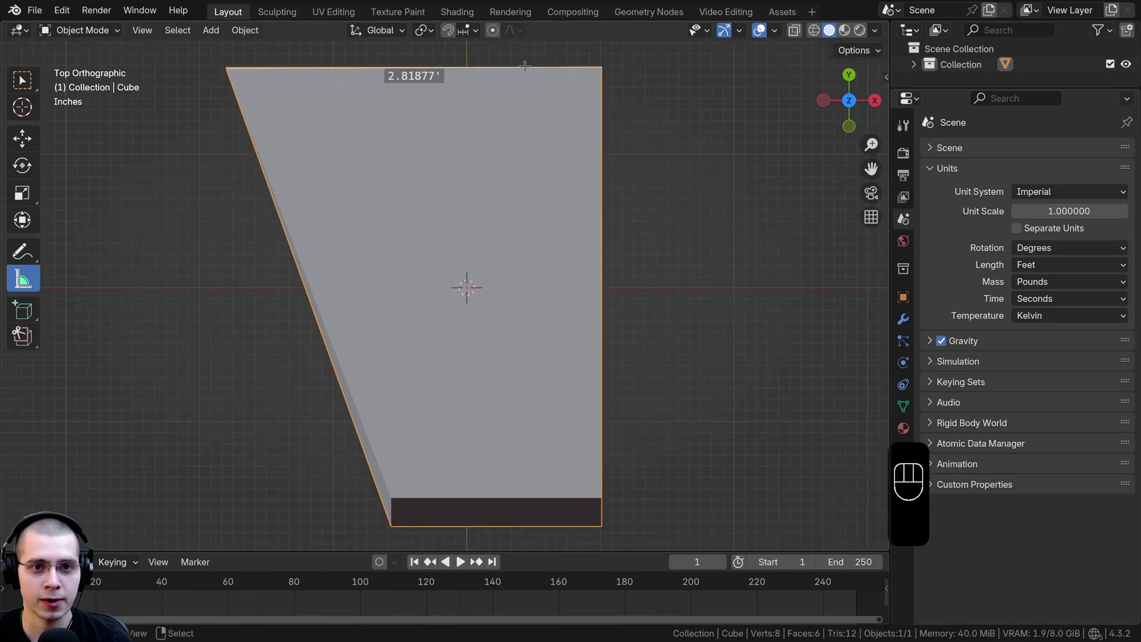
drag(525, 67, 508, 188)
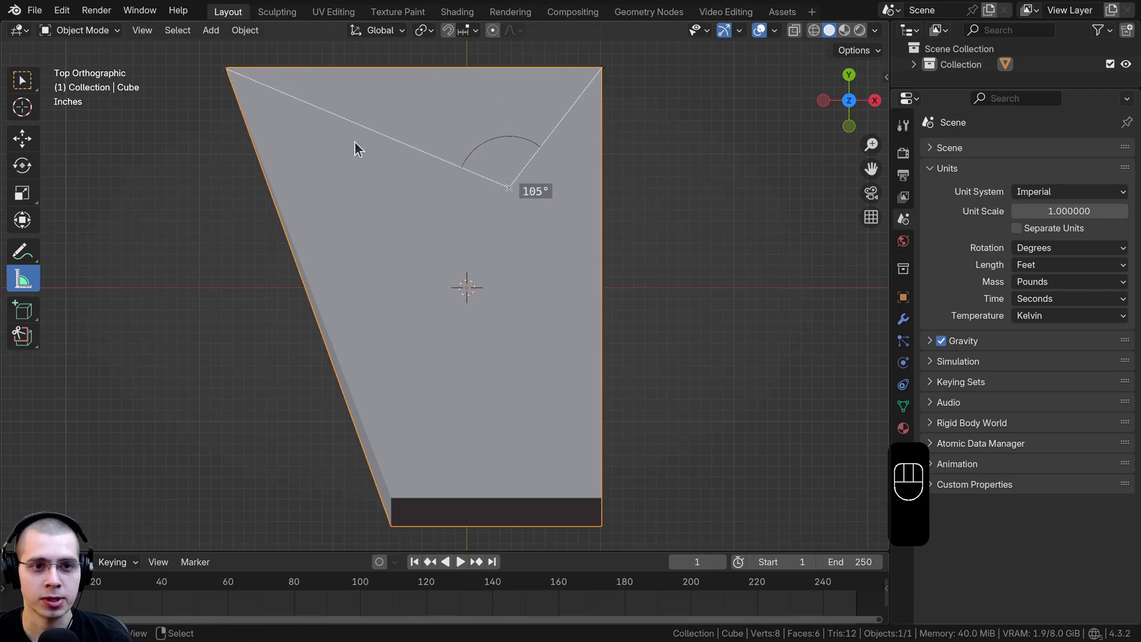
drag(604, 69, 630, 245)
drag(508, 188, 599, 67)
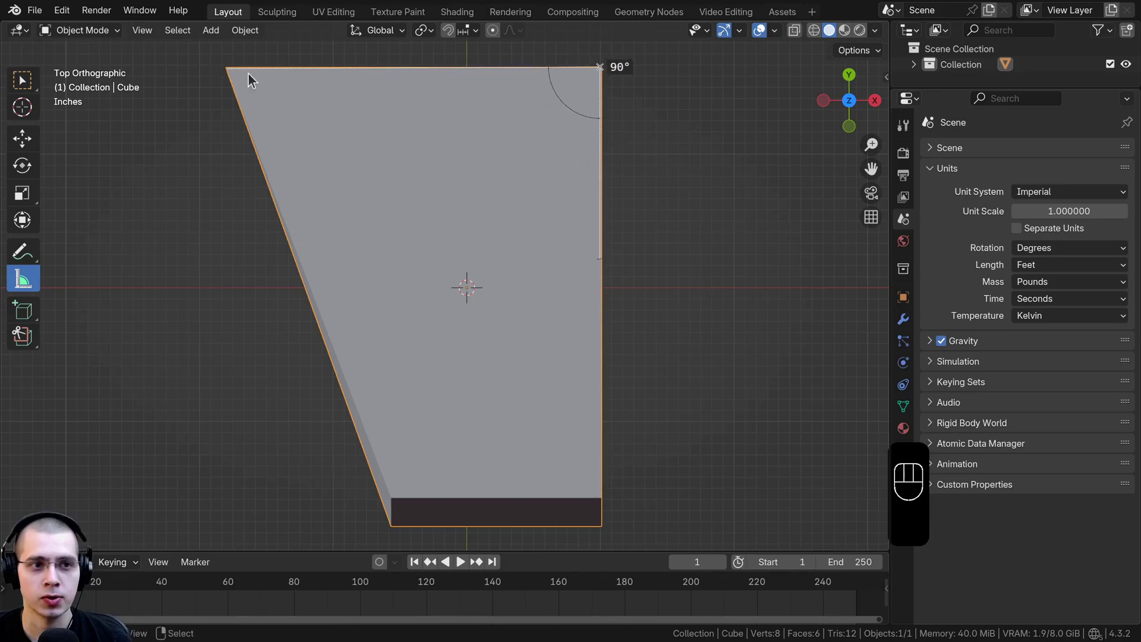
Step: Delete the existing ruler and draw new test rulers along the upper edge and across the face, bending them into angles
key(ctrl+z)
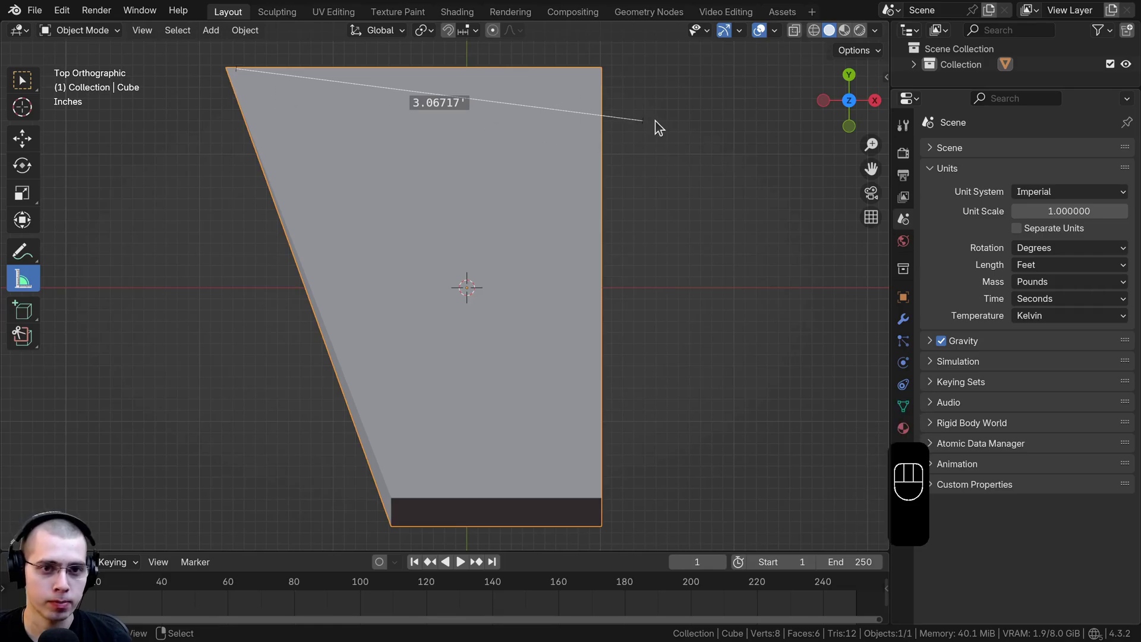
key(x)
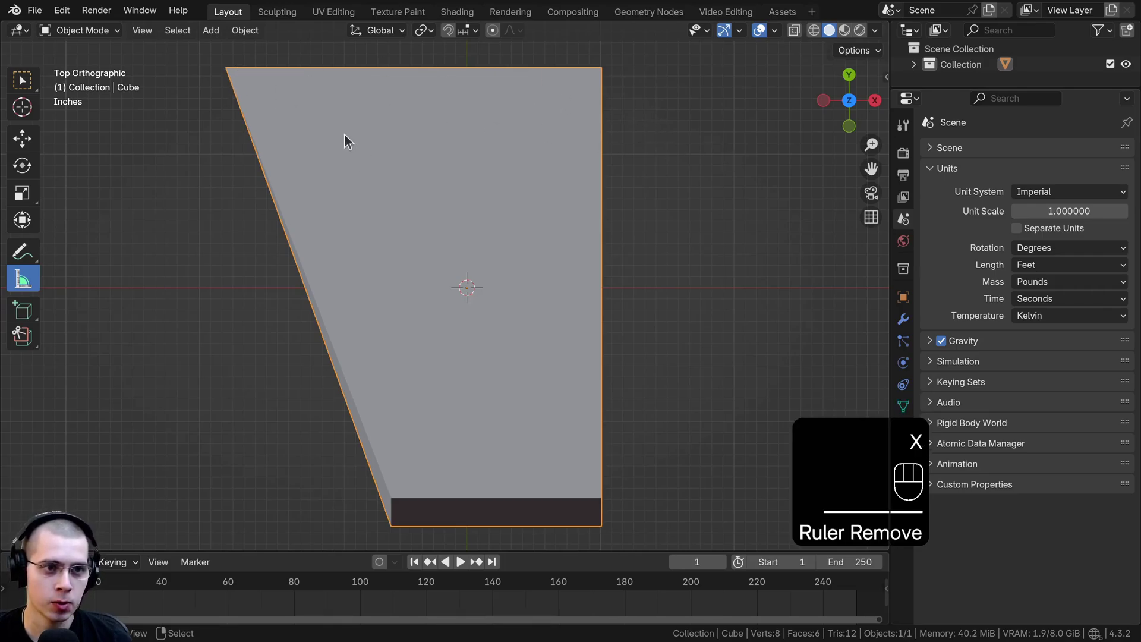
drag(225, 67, 602, 68)
drag(499, 66, 501, 161)
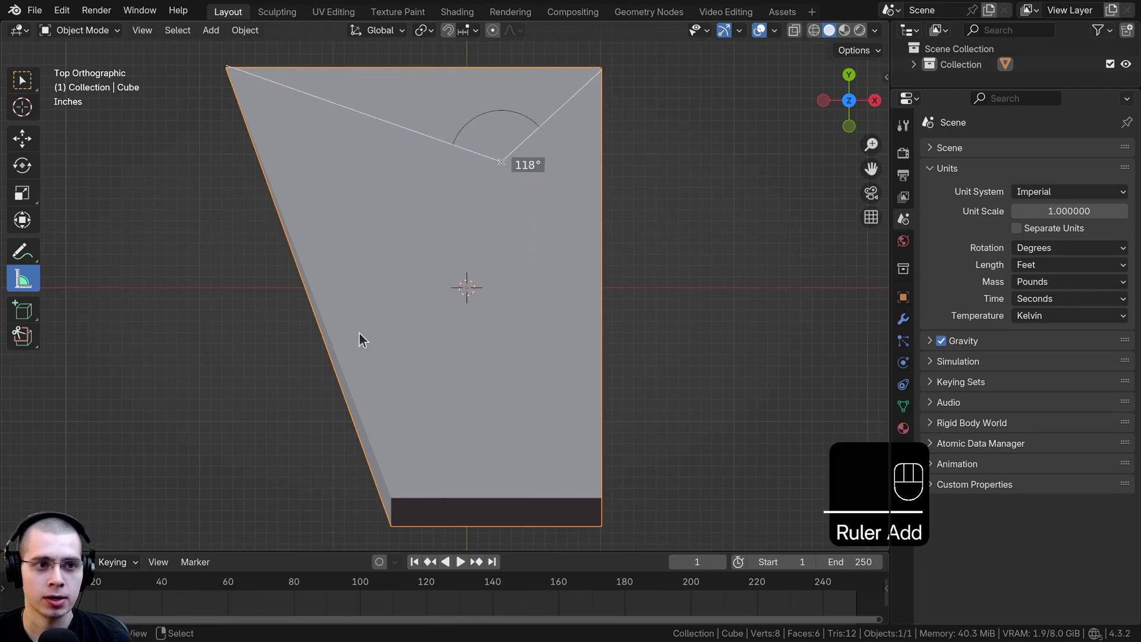
drag(343, 176, 541, 342)
drag(465, 275, 555, 215)
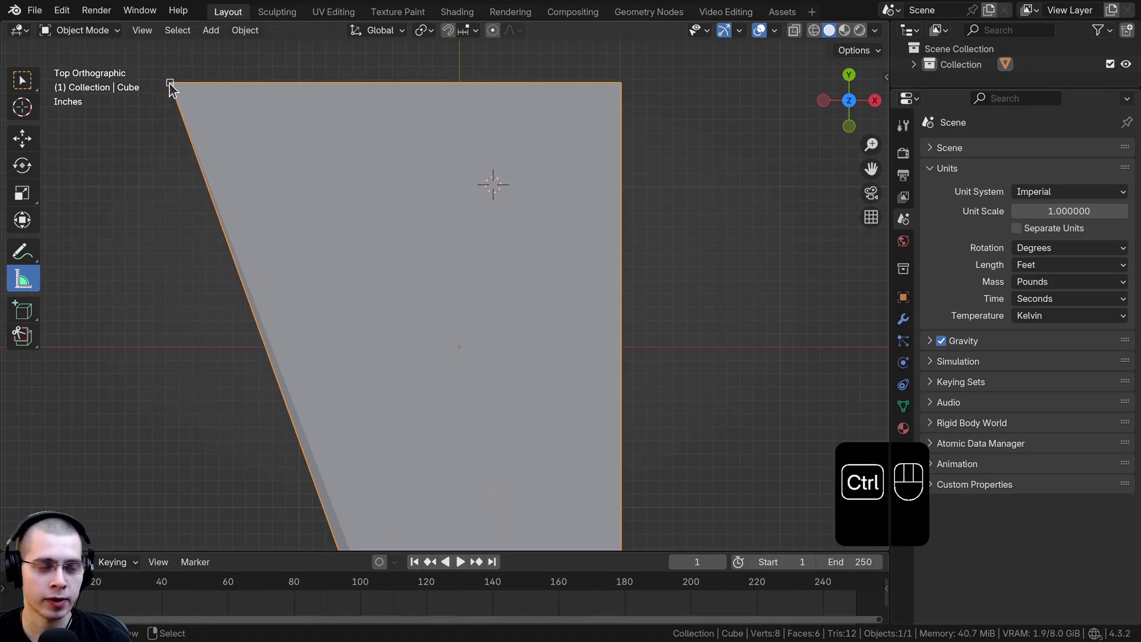
Step: Measure the box's upper edge in the top view with a ruler snapped to both corner vertices
ctrl+drag(170, 84, 620, 82)
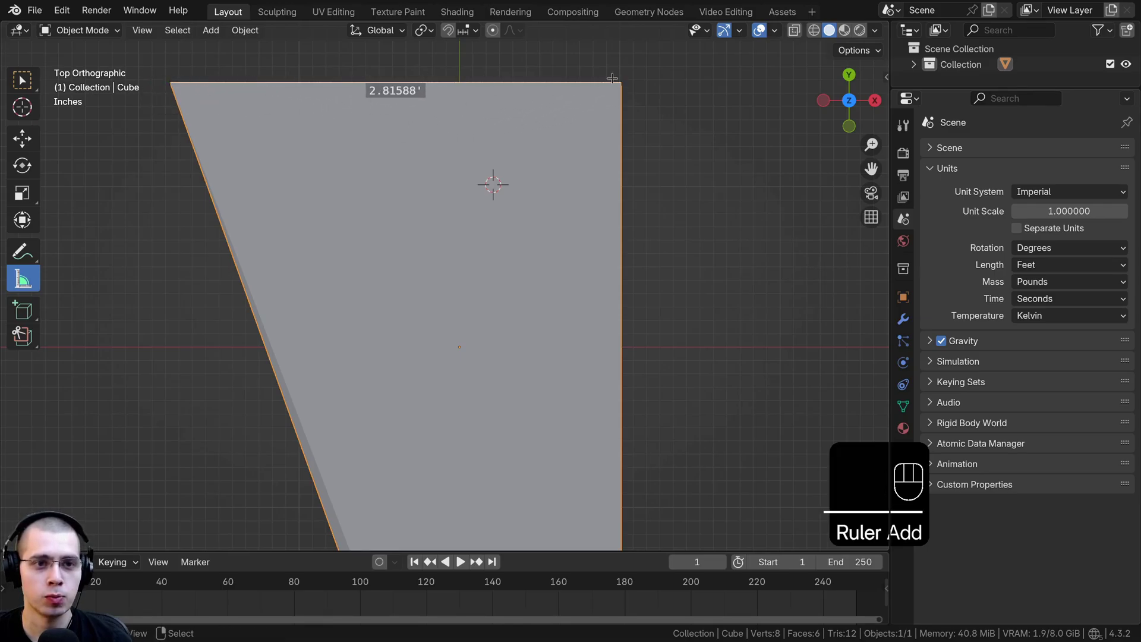
middle_drag(624, 102, 402, 372)
scroll(384, 286, down, 3)
middle_drag(516, 347, 537, 335)
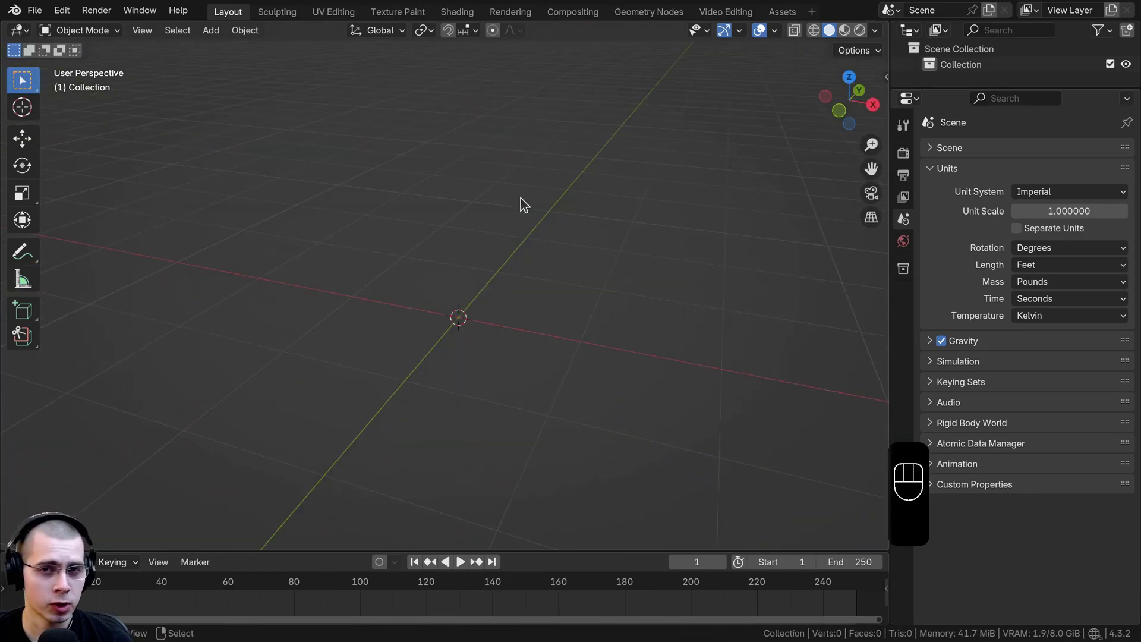
Step: Add a cube mesh to the empty scene and enter Edit Mode
middle_drag(523, 204, 472, 309)
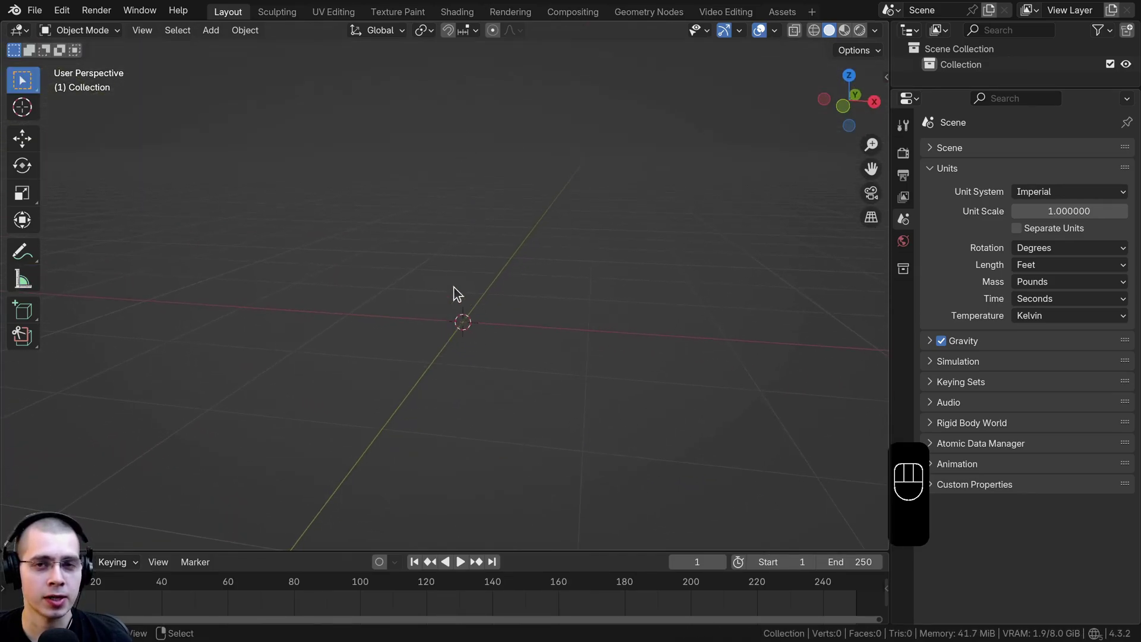
shift+middle_drag(479, 141, 472, 159)
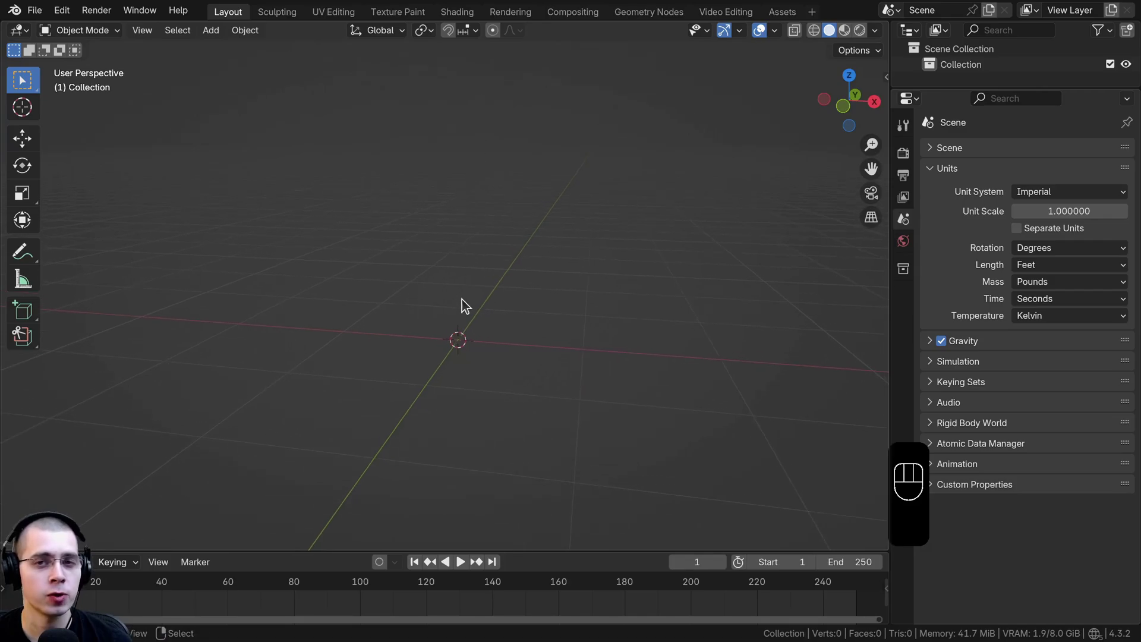
middle_drag(450, 252, 509, 280)
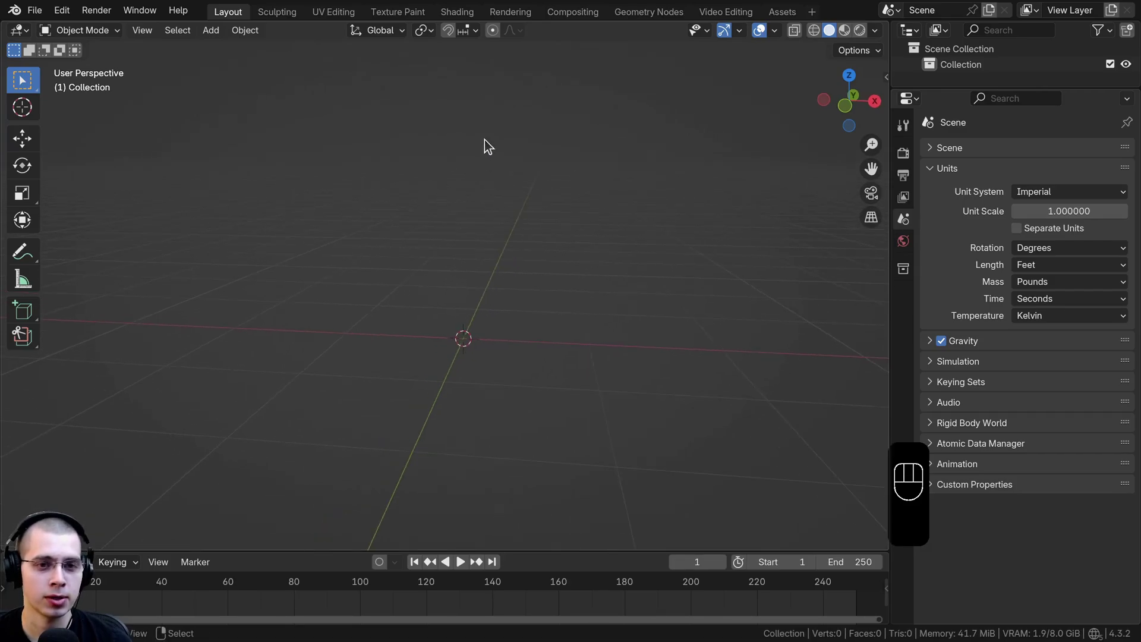
key(shift+a)
mouse_move(484, 162)
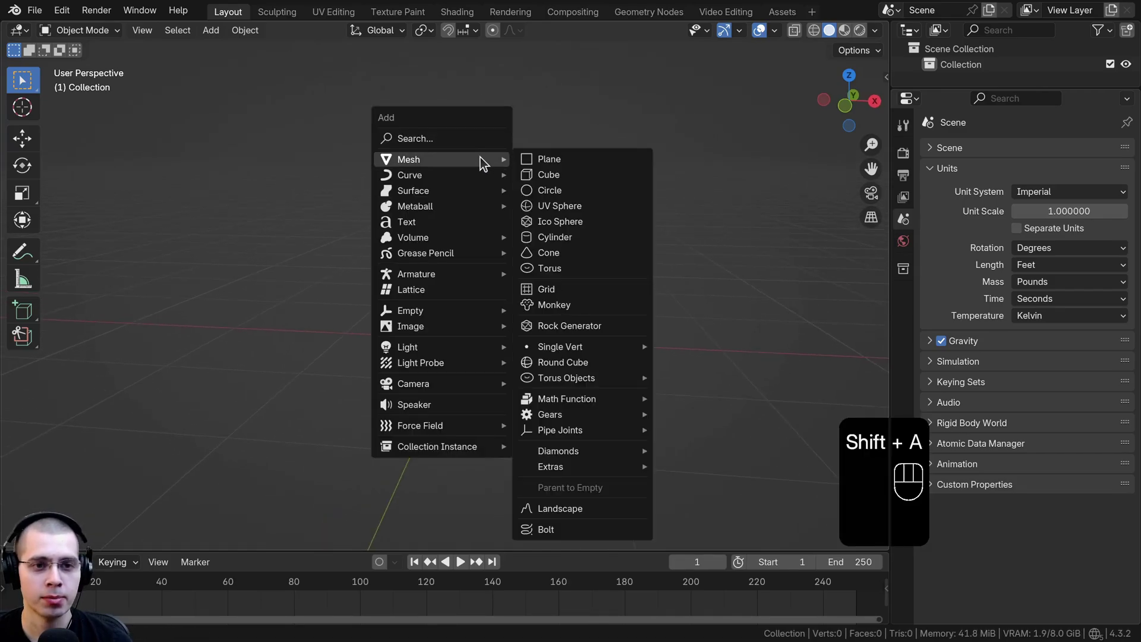
click(542, 174)
key(Tab)
scroll(644, 261, down, 3)
middle_drag(779, 300, 741, 339)
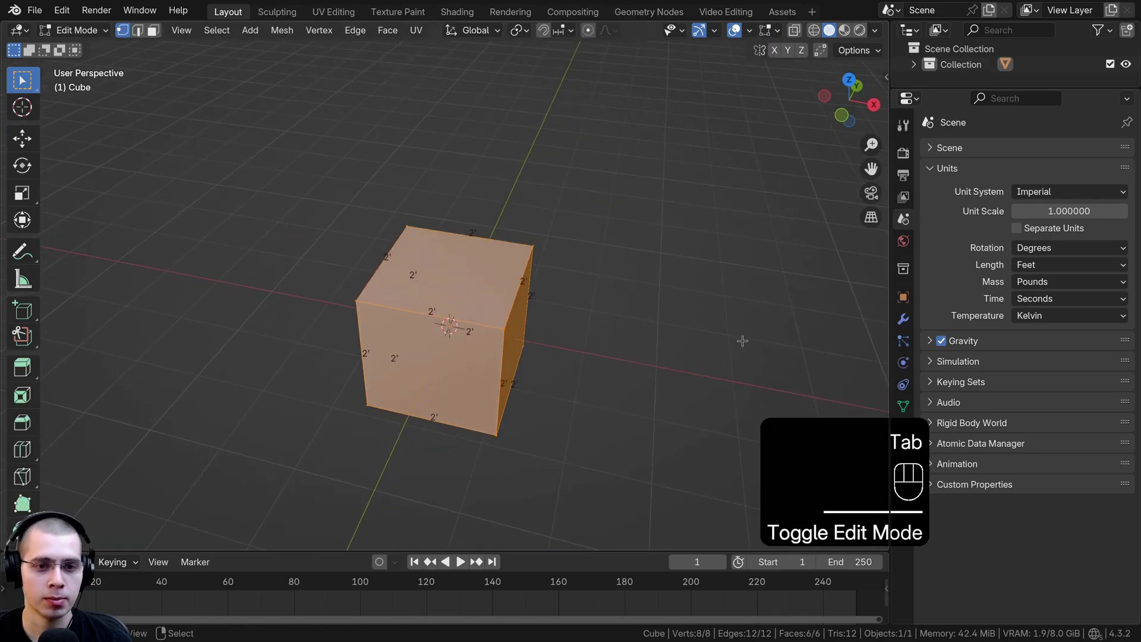
Step: Scale the cube's mesh down to about 0.476 ft along X and about 0.463 ft along Y
key(s)
key(x)
click(531, 295)
middle_drag(695, 250, 618, 240)
key(s)
key(y)
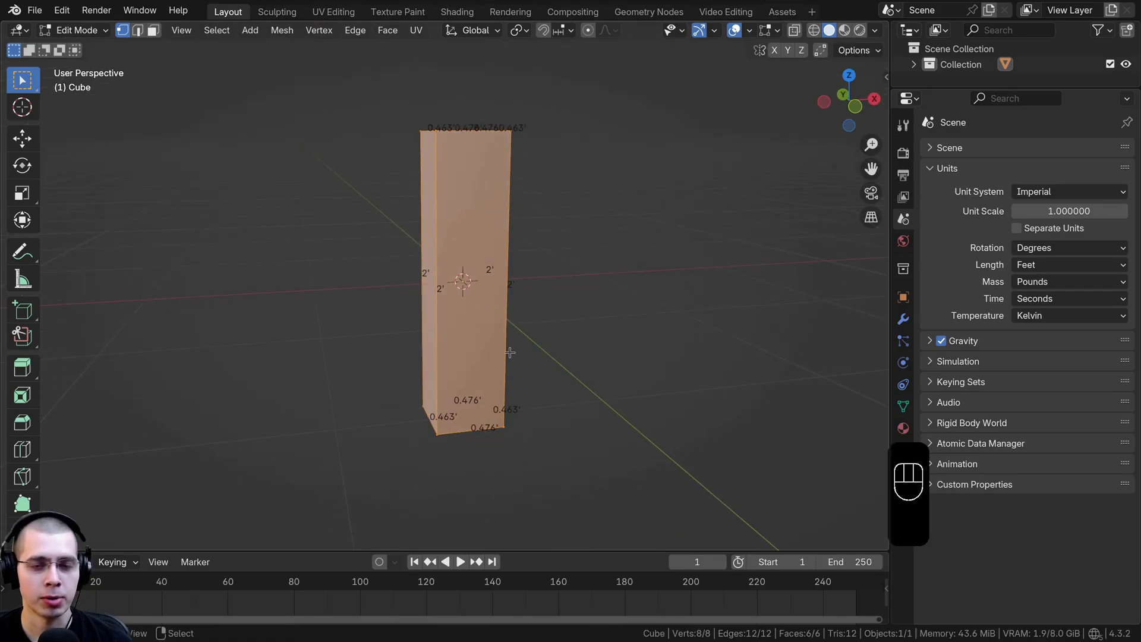
Step: In the front view, move the mesh up along Z until its base sits on the world origin
key(KP_1)
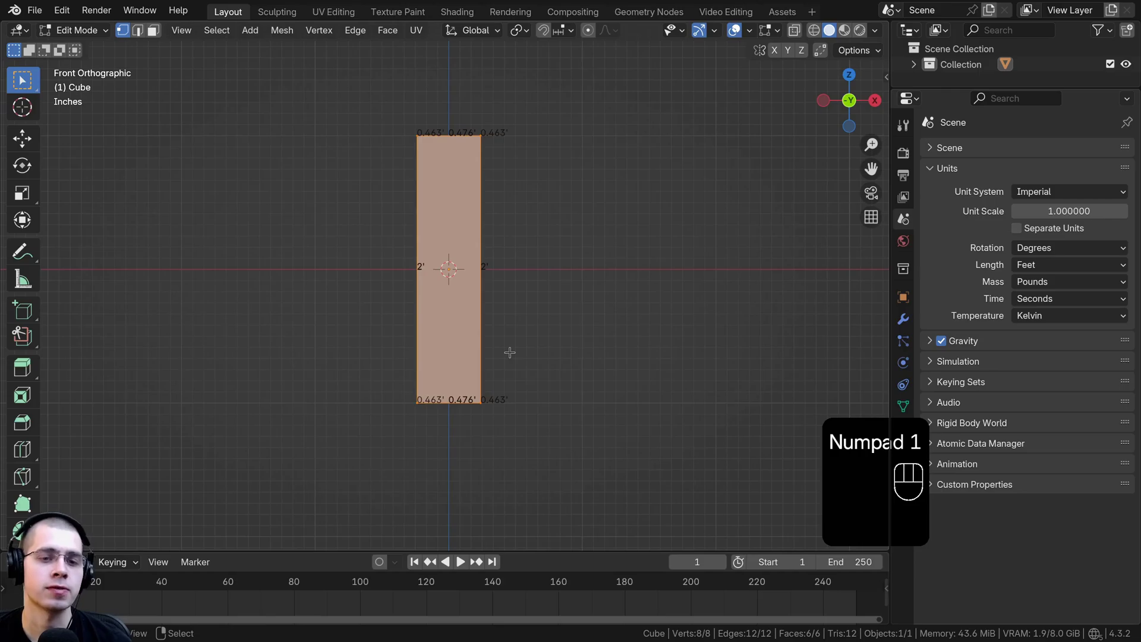
scroll(497, 287, down, 1)
shift+middle_drag(509, 349, 507, 424)
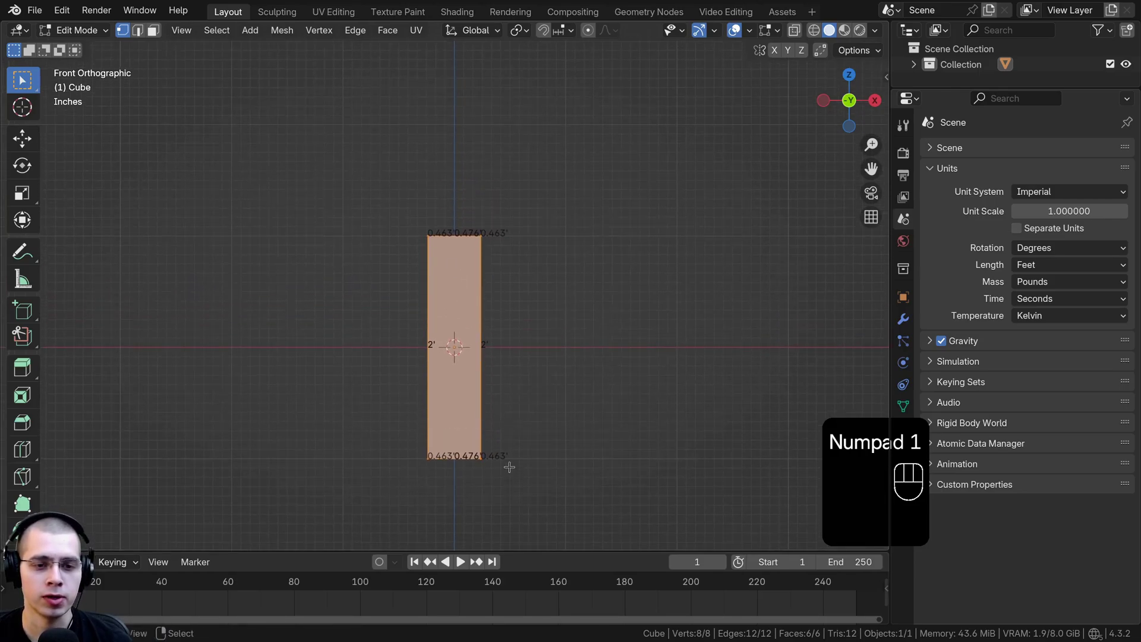
key(g)
key(z)
click(518, 339)
shift+middle_drag(578, 344, 590, 417)
Step: Switch to wireframe shading, select only the post's upper vertices and raise them about 1.85 ft along Z
key(a)
key(z)
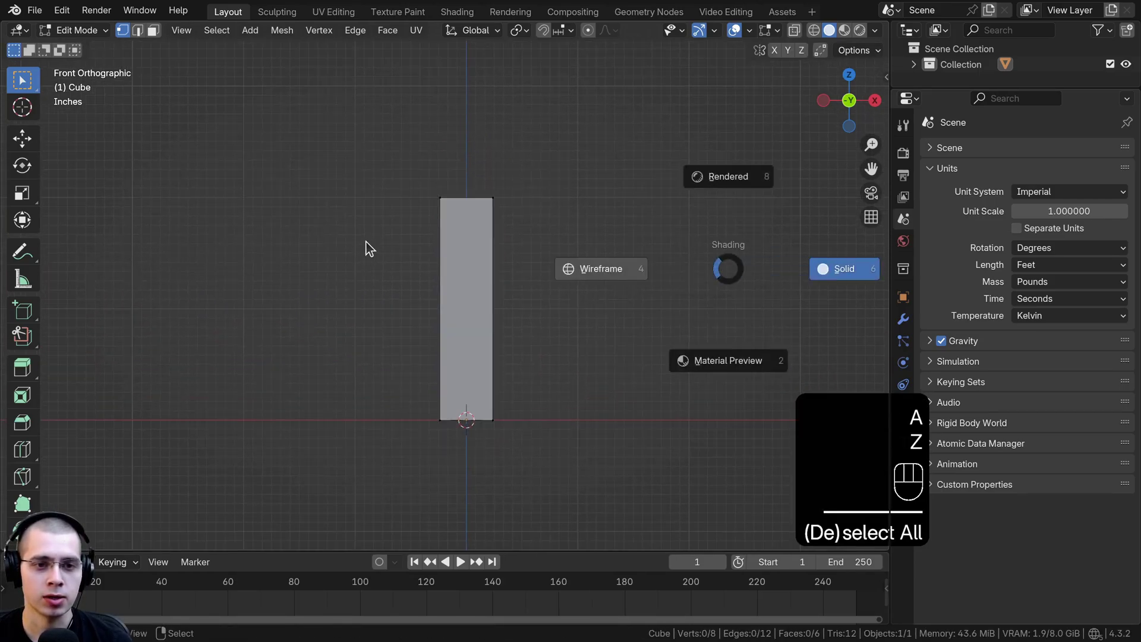
click(366, 238)
key(b)
drag(309, 99, 669, 273)
scroll(475, 333, down, 4)
key(g)
key(z)
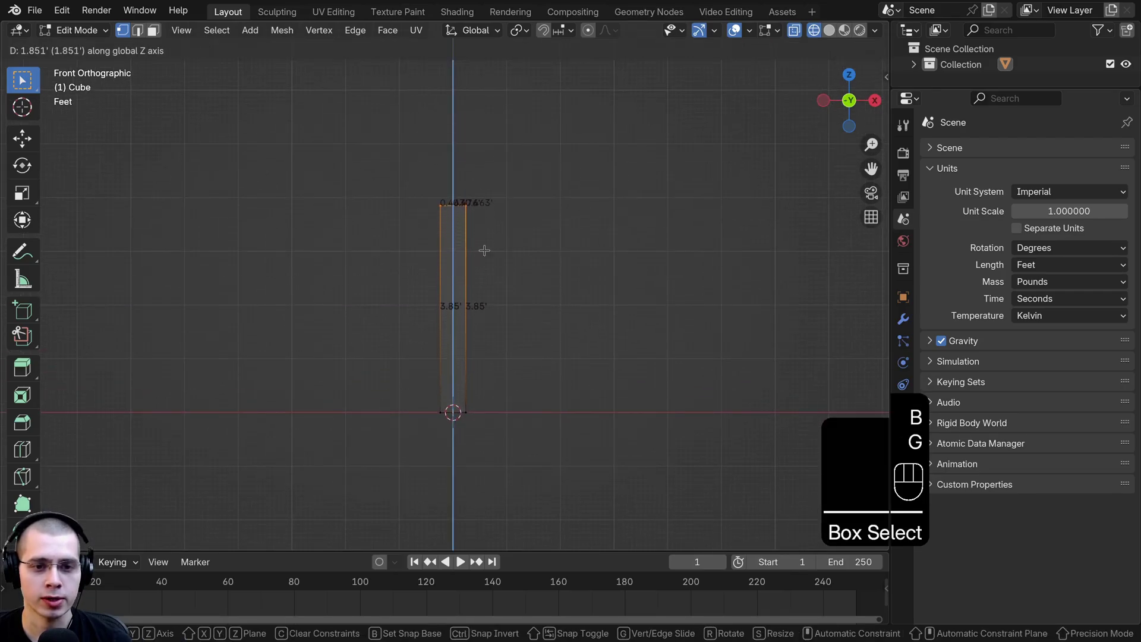
click(484, 247)
Step: Raise the selected upper vertices further along Z with fine control until the vertical edges are 6 ft long
scroll(491, 336, down, 1)
shift+middle_drag(491, 347, 478, 465)
key(g)
key(z)
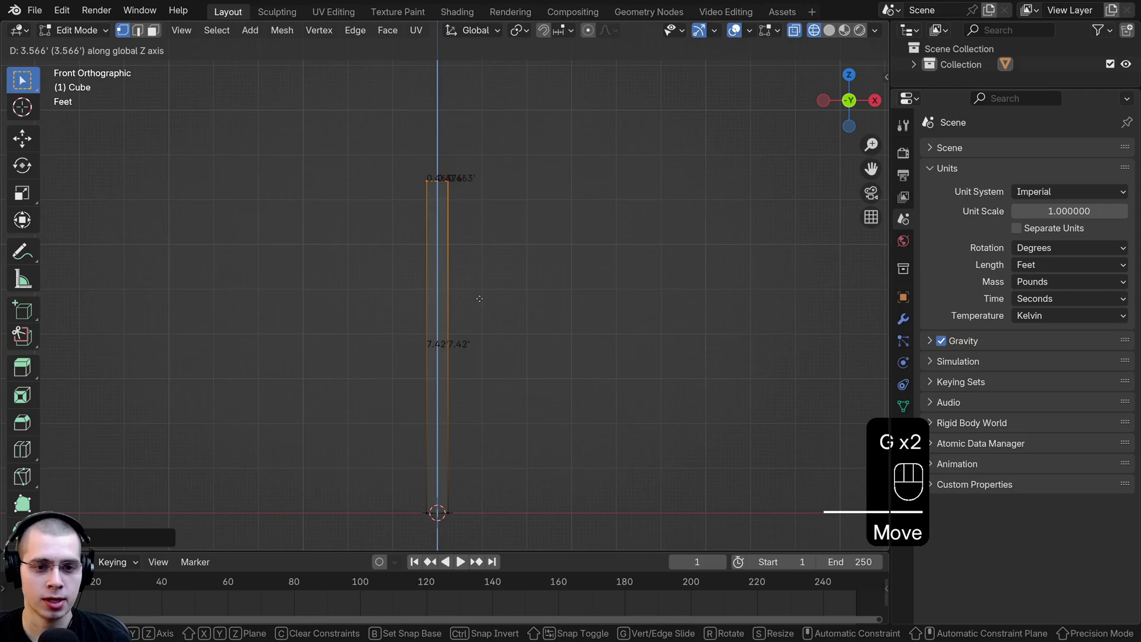
key(shift)
key(shift)
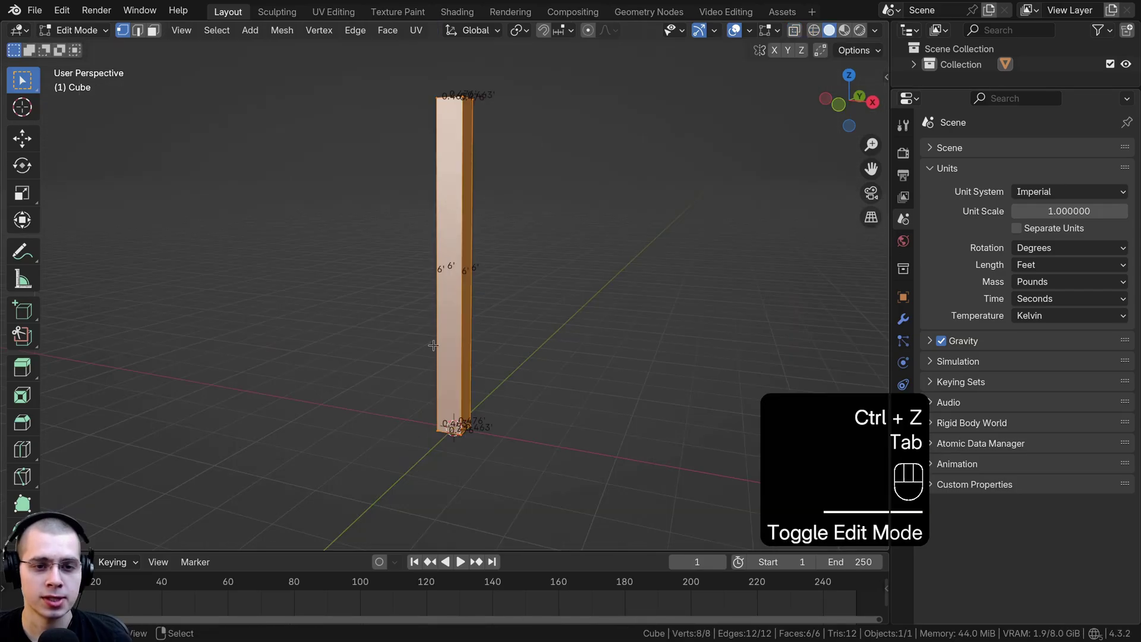
Step: Return to Object Mode and move the post away from the world origin along the positive X axis
scroll(450, 170, up, 4)
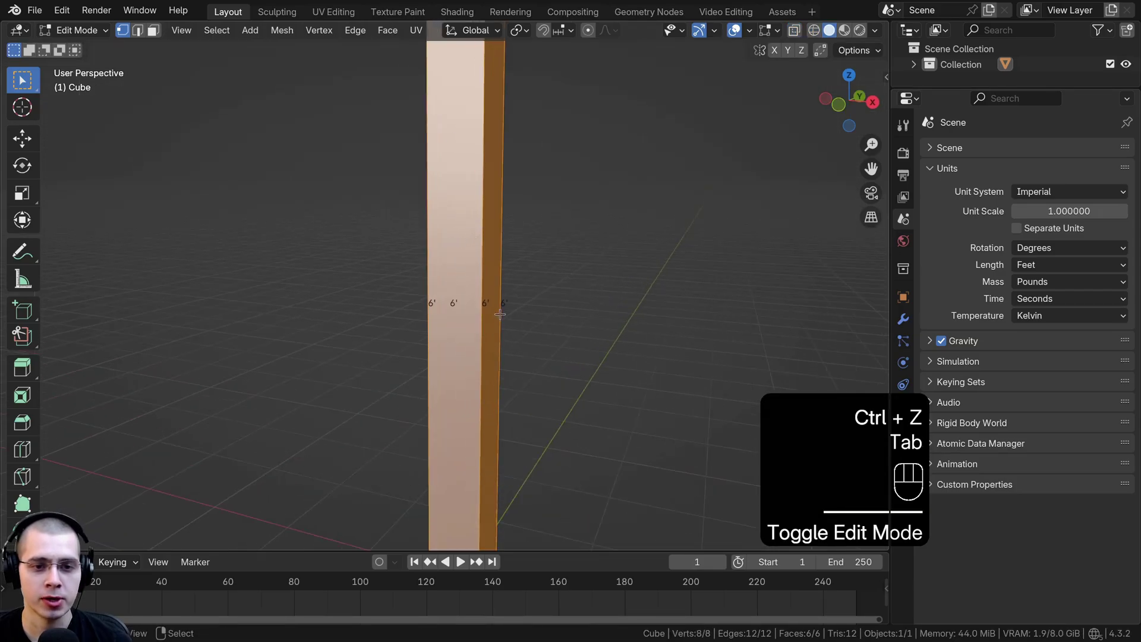
scroll(480, 304, down, 7)
key(Tab)
middle_drag(479, 306, 533, 227)
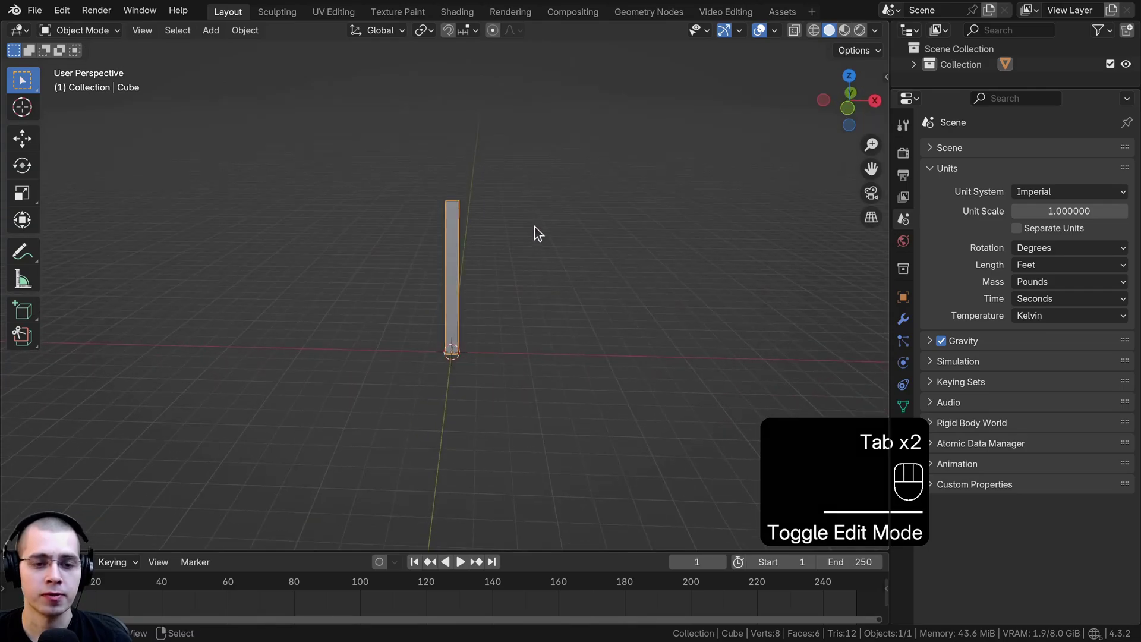
key(g)
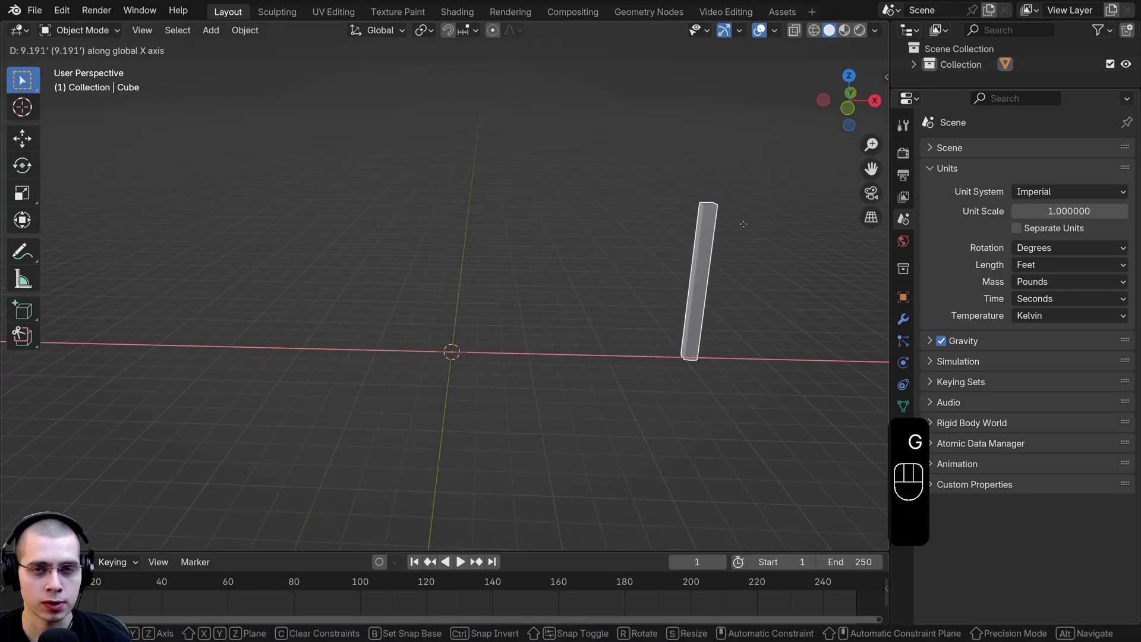
click(681, 258)
middle_drag(618, 261, 687, 281)
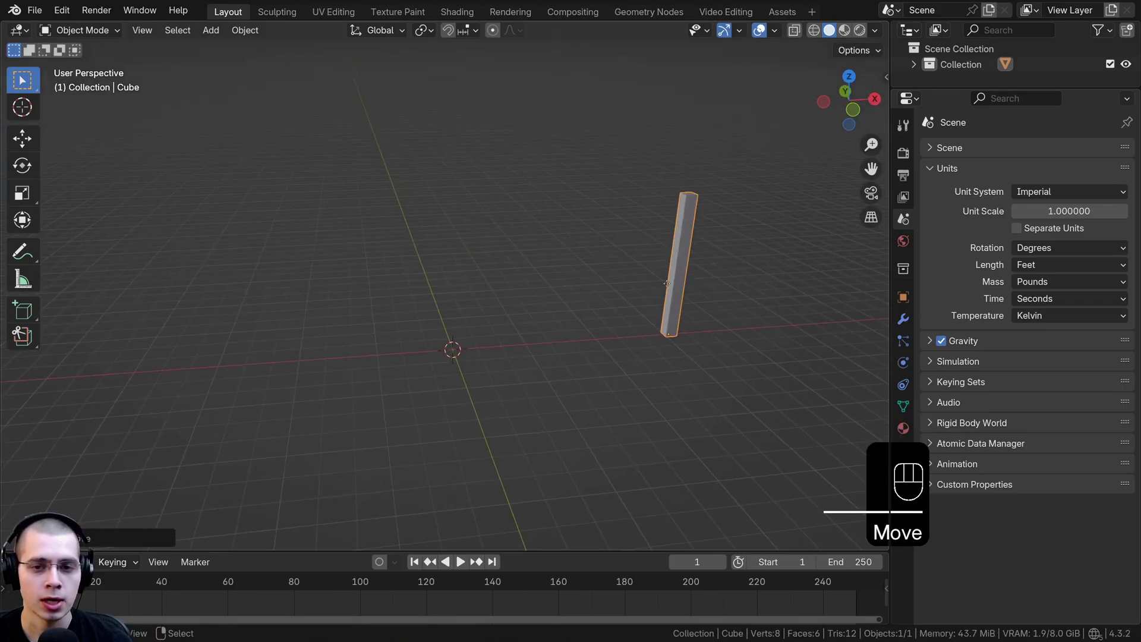
Step: Shift the post slightly back toward the world origin along the X axis
key(g)
key(y)
right_click(679, 280)
key(g)
key(x)
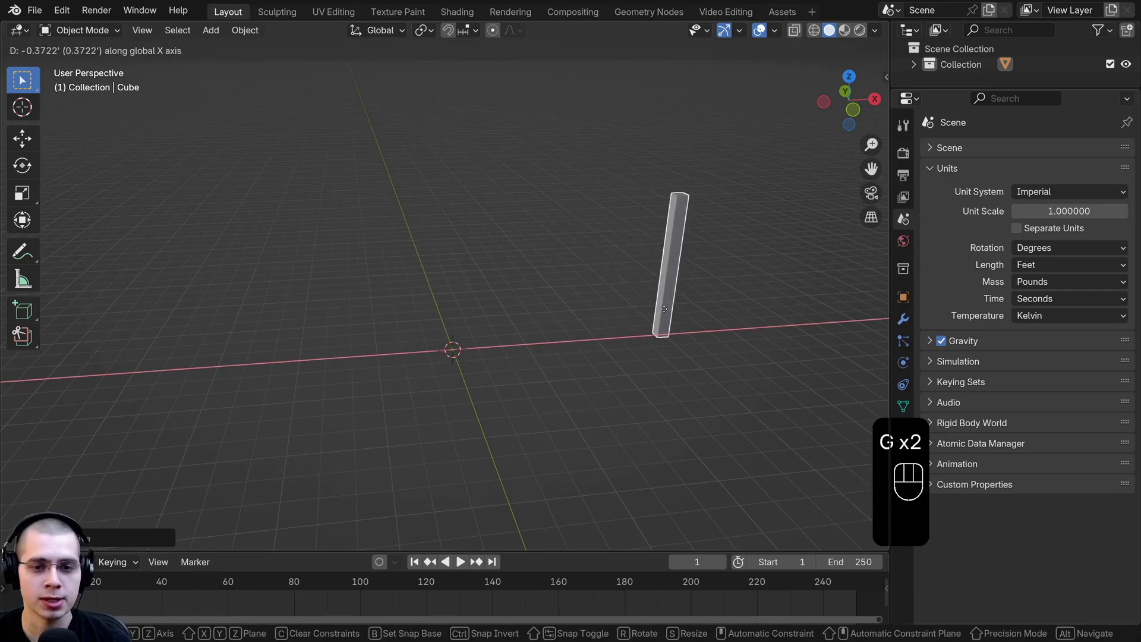
click(664, 327)
middle_drag(664, 329, 619, 291)
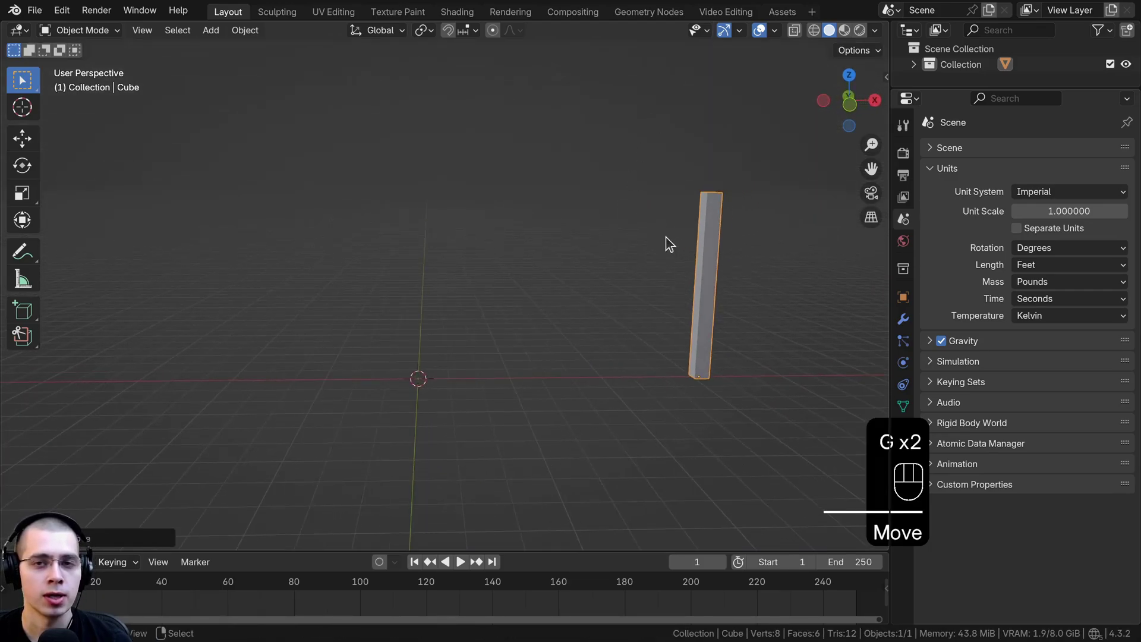
shift+middle_drag(544, 283, 581, 320)
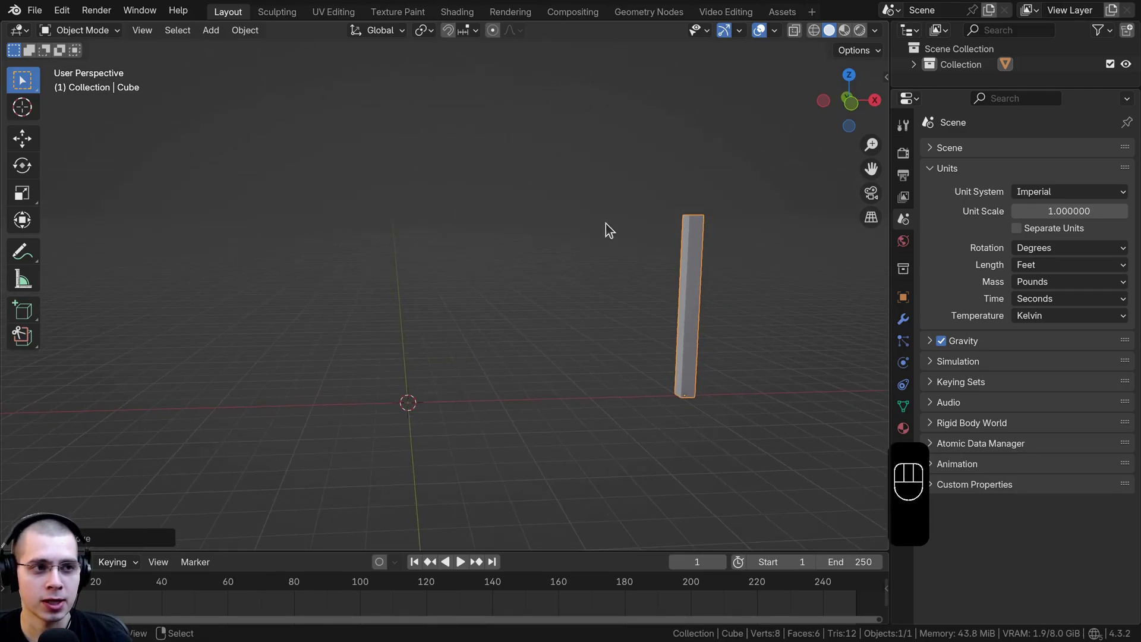
Step: Search the add-ons in Preferences for "rig", expand Rigify's details and make sure the add-on is enabled
click(61, 10)
click(107, 212)
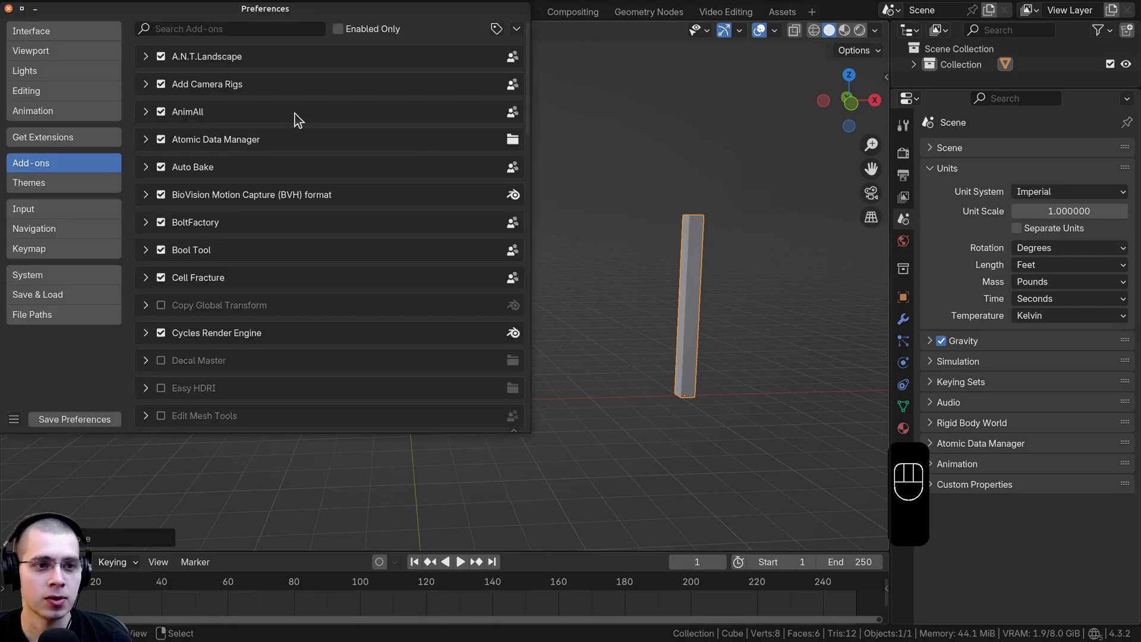
click(349, 61)
text(rig)
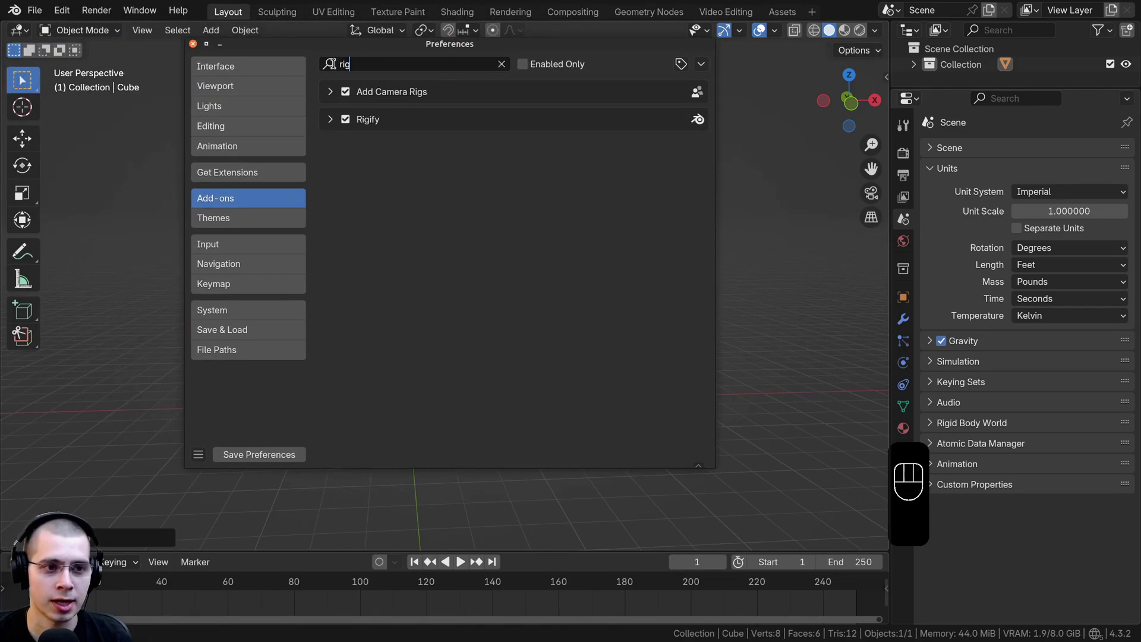
click(330, 119)
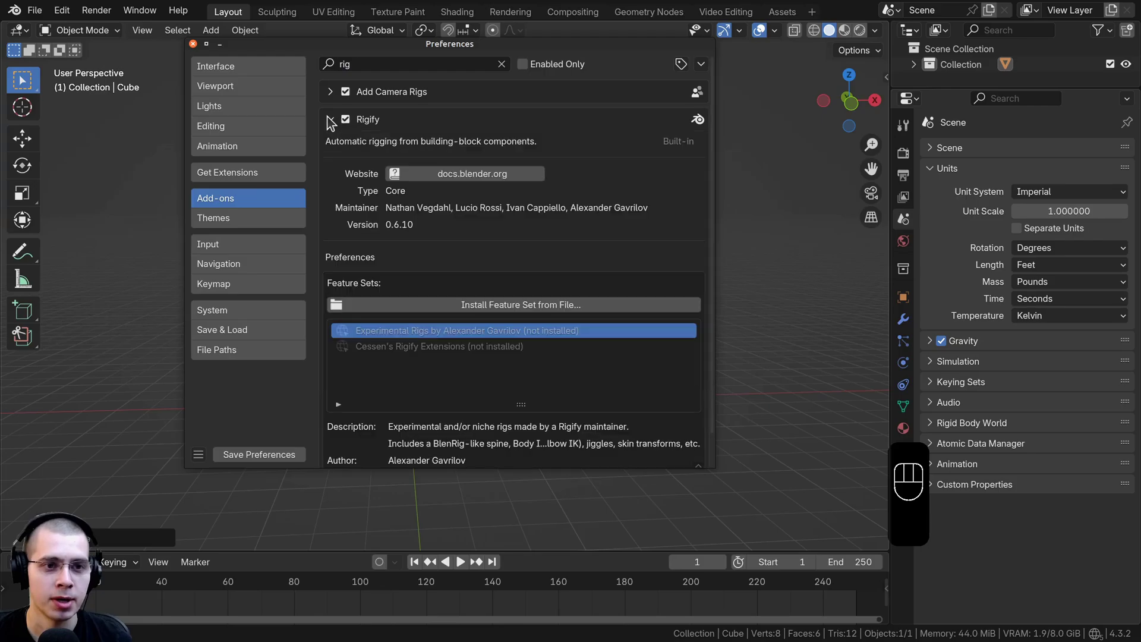
click(345, 120)
click(345, 119)
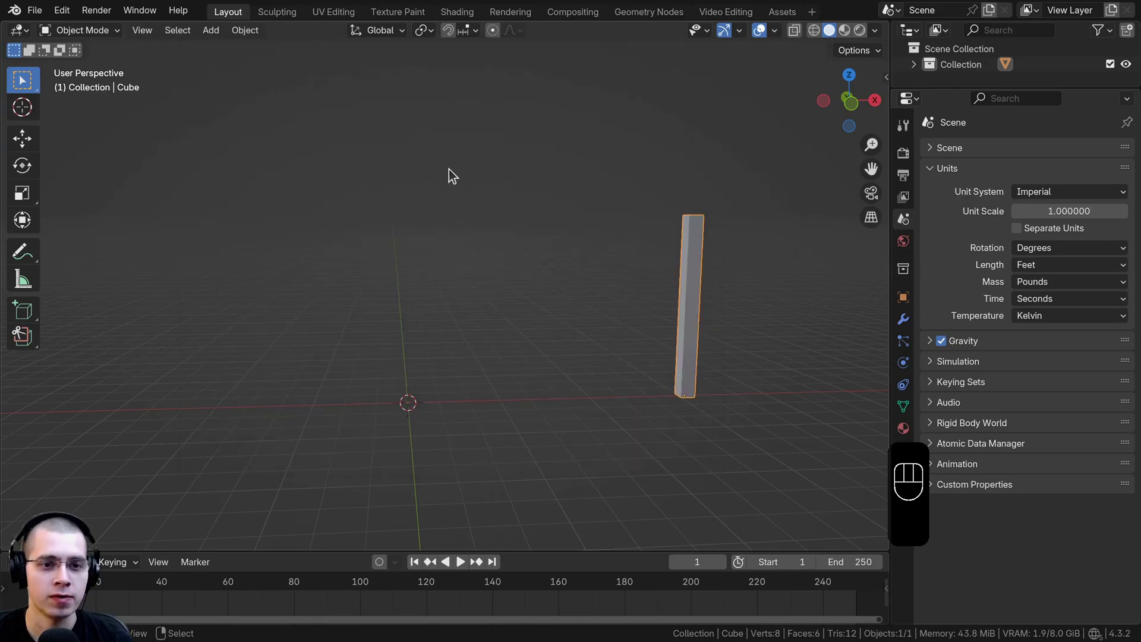
Step: Add the Rigify human meta-rig and move it along the X axis until it stands beside the post
key(shift+a)
mouse_move(448, 172)
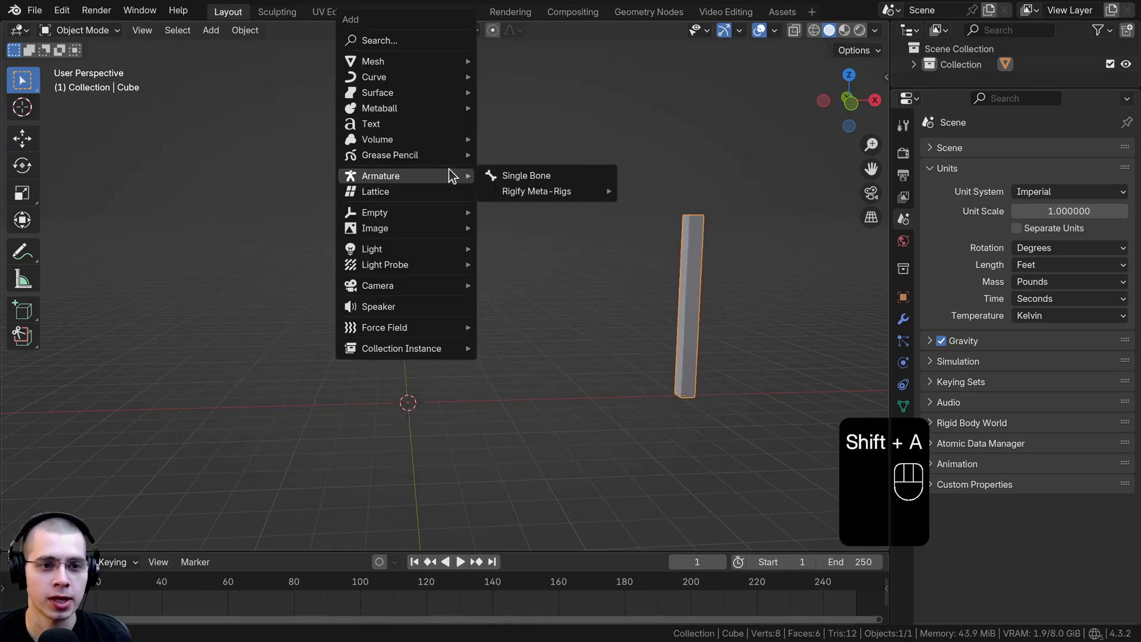
mouse_move(505, 194)
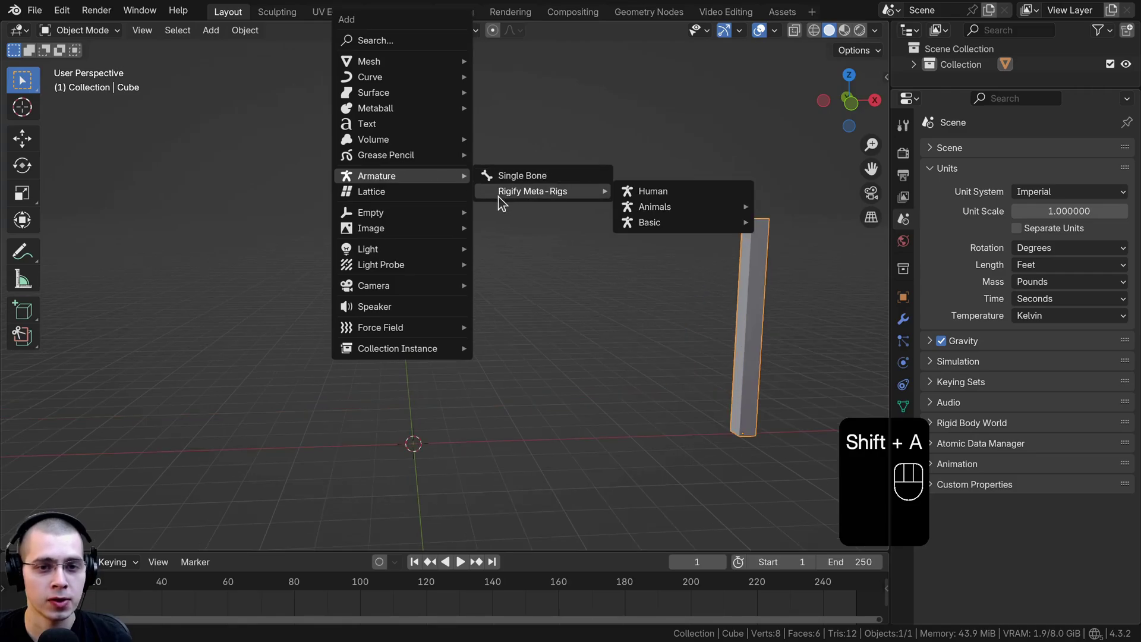
click(674, 197)
scroll(492, 333, down, 2)
key(g)
key(x)
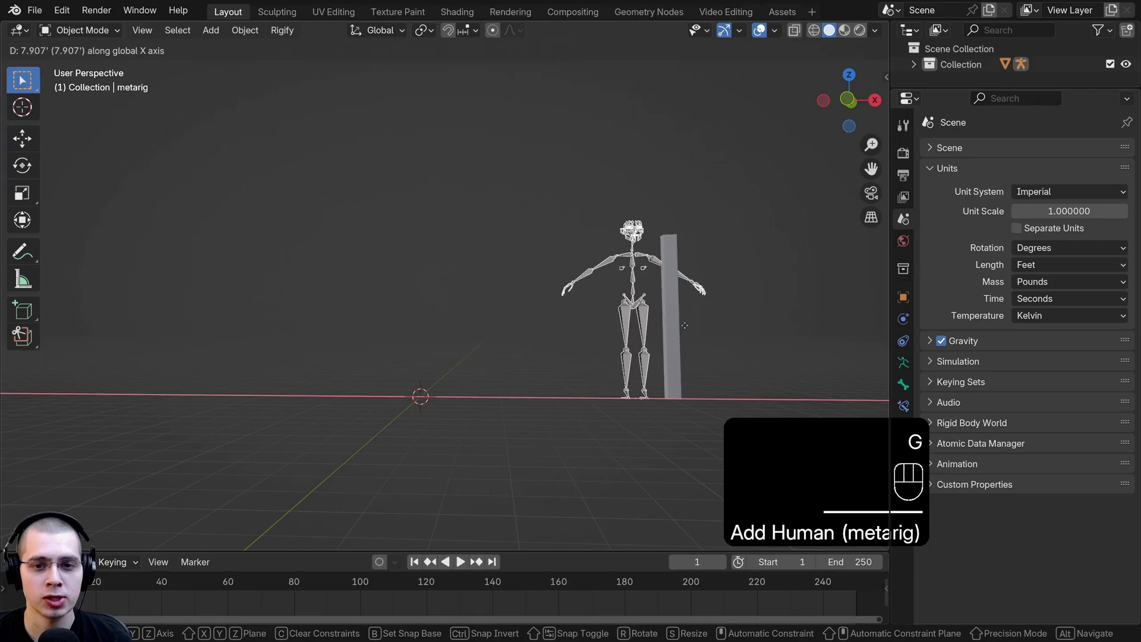
click(694, 324)
shift+middle_drag(695, 324, 493, 317)
scroll(492, 316, up, 4)
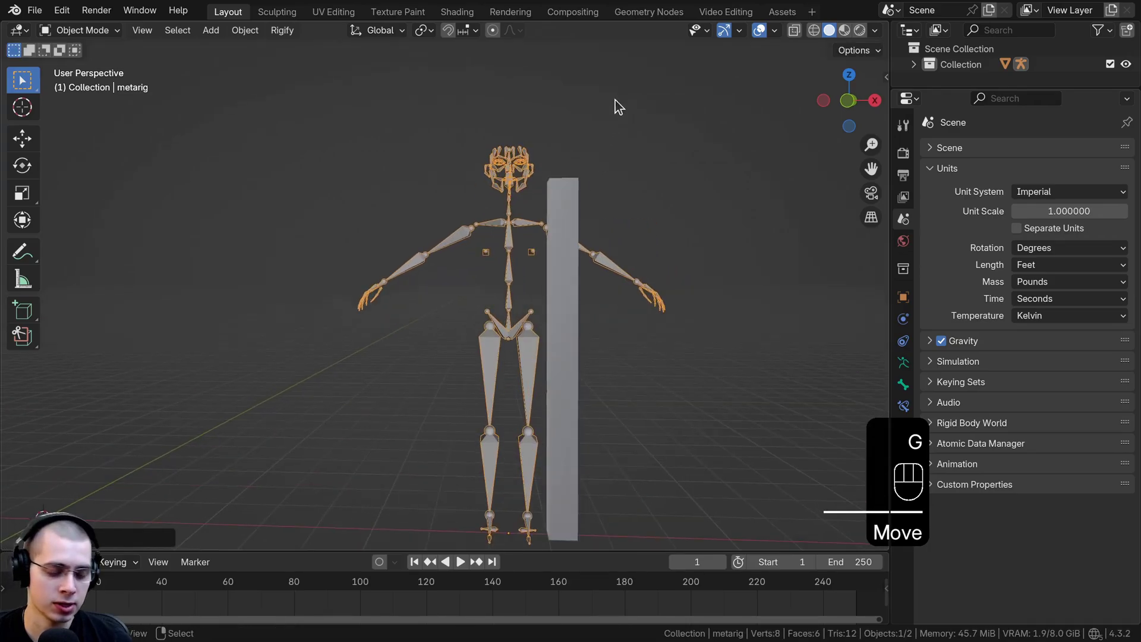
Step: Scale the human meta-rig down uniformly to about 0.89 and apply its scale
key(s)
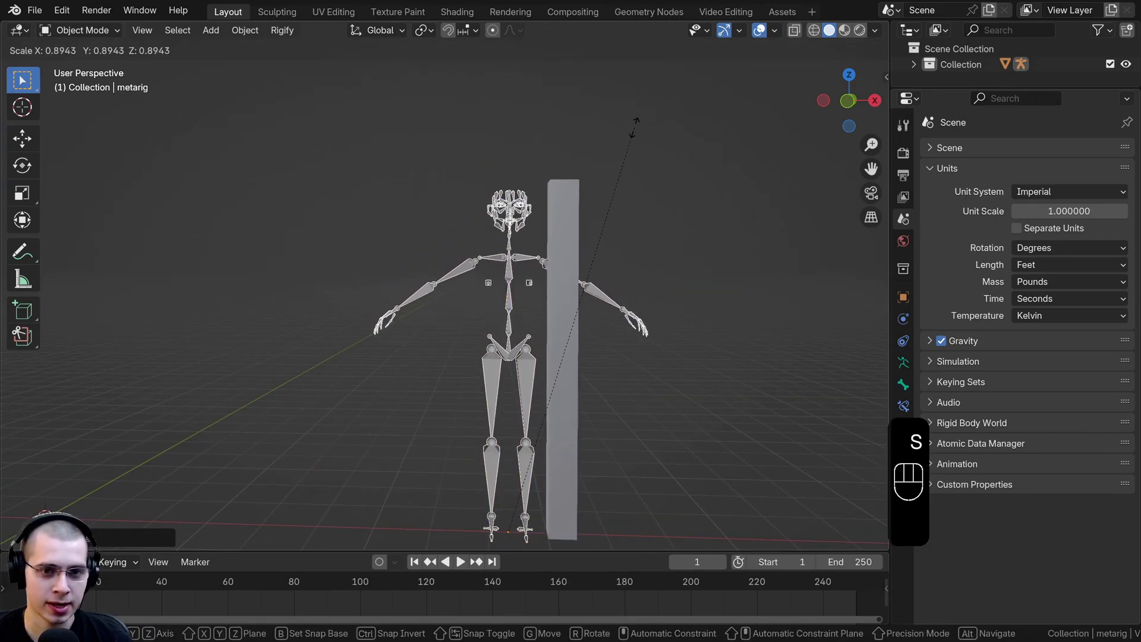
click(635, 126)
key(ctrl+a)
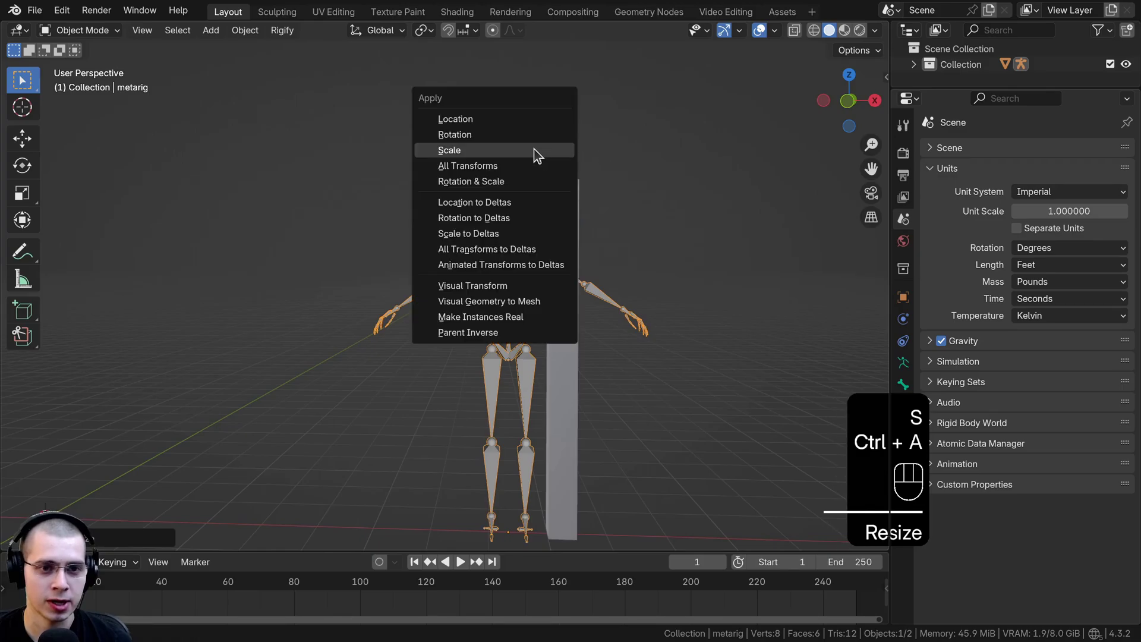
click(457, 151)
middle_drag(462, 217, 533, 207)
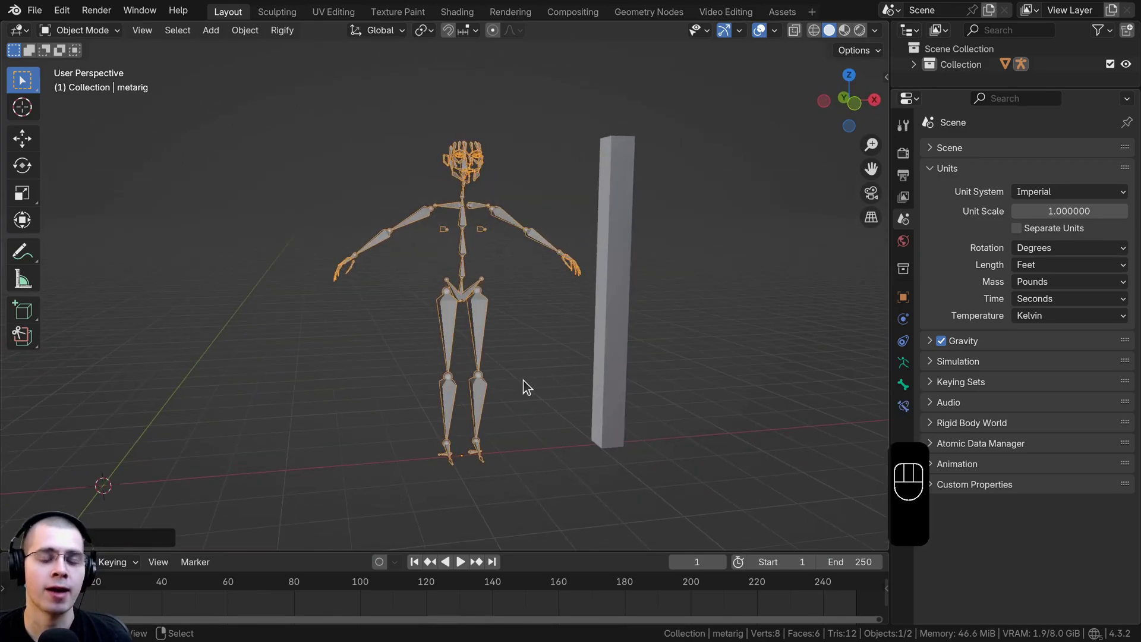
Step: Reposition the human meta-rig near the post, leaving a clear gap between them
scroll(519, 361, up, 3)
scroll(502, 252, down, 3)
middle_drag(501, 252, 399, 272)
scroll(479, 259, down, 1)
key(g)
click(437, 273)
shift+middle_drag(523, 327, 590, 337)
key(g)
right_click(594, 338)
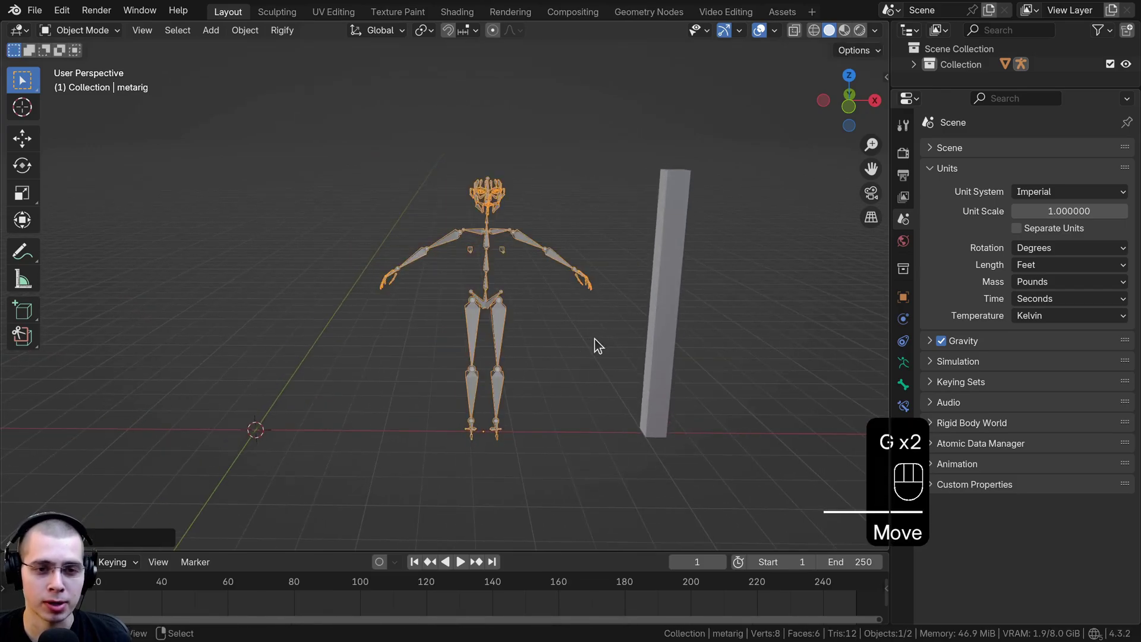
Step: Duplicate the meta-rig on the ground plane with Z locked, place the copy behind the original and rotate it slightly
key(shift+d)
key(shift+z)
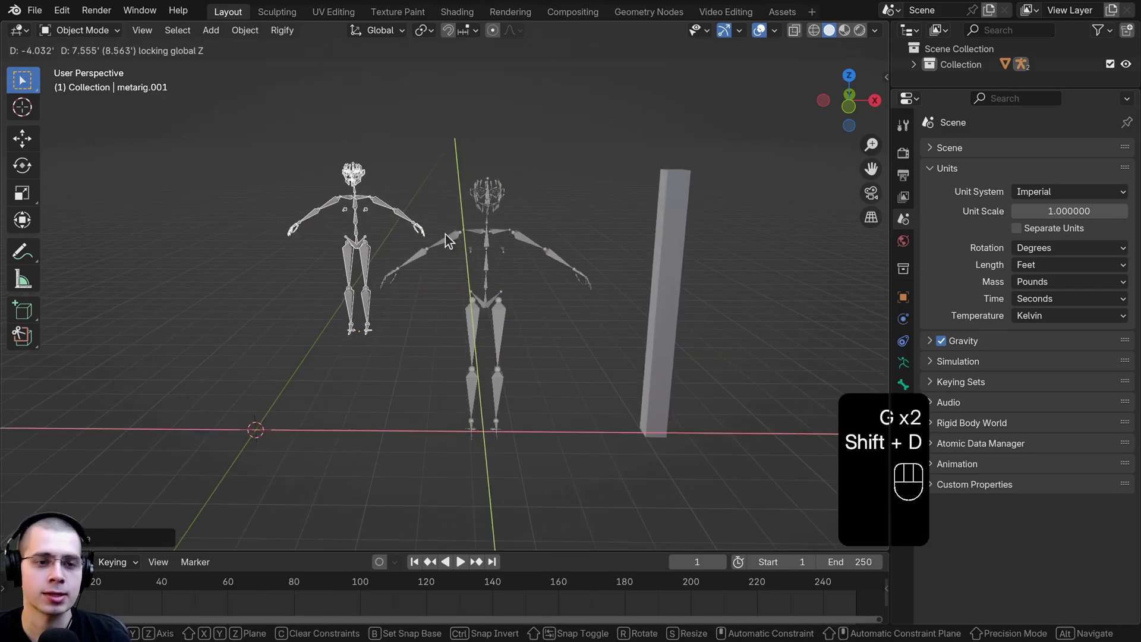
key(r)
key(g)
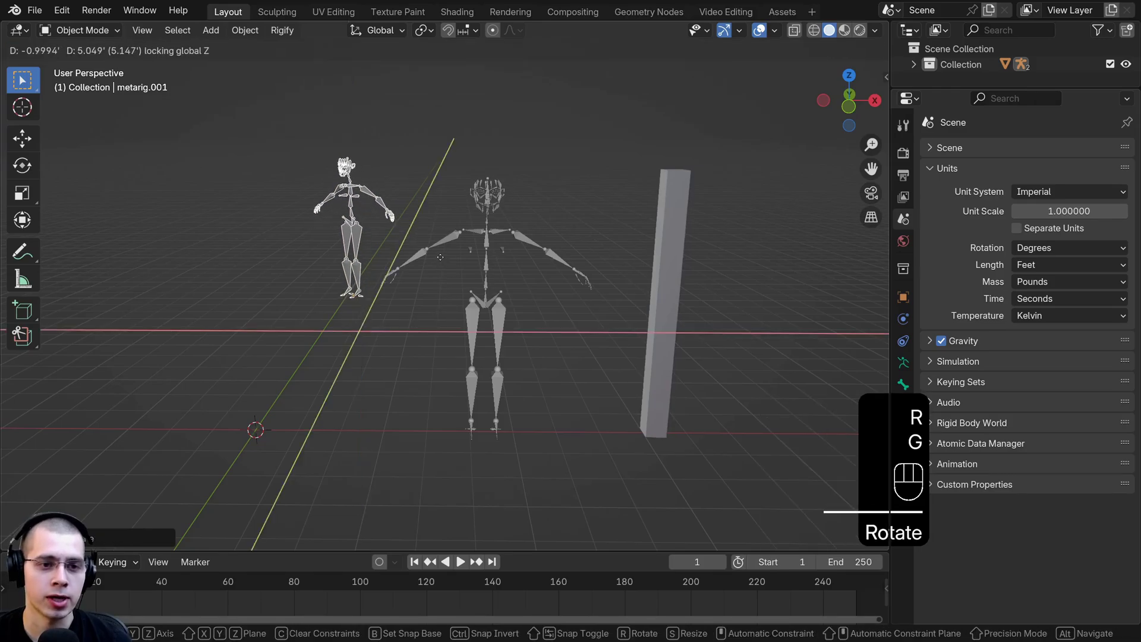
click(438, 256)
middle_drag(365, 226, 380, 238)
Step: Duplicate the meta-rig again with Z locked, place it on the far side of the post and rotate it about Z
key(shift+d)
key(shift+z)
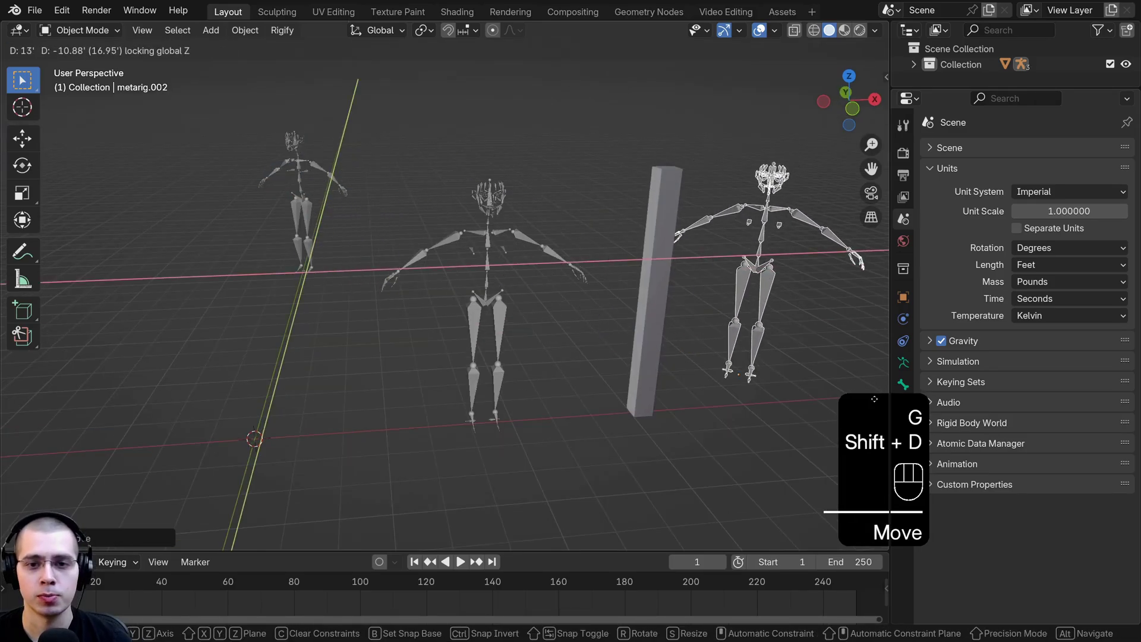
click(885, 410)
shift+middle_drag(585, 385, 521, 391)
key(r)
key(z)
middle_drag(636, 286, 683, 297)
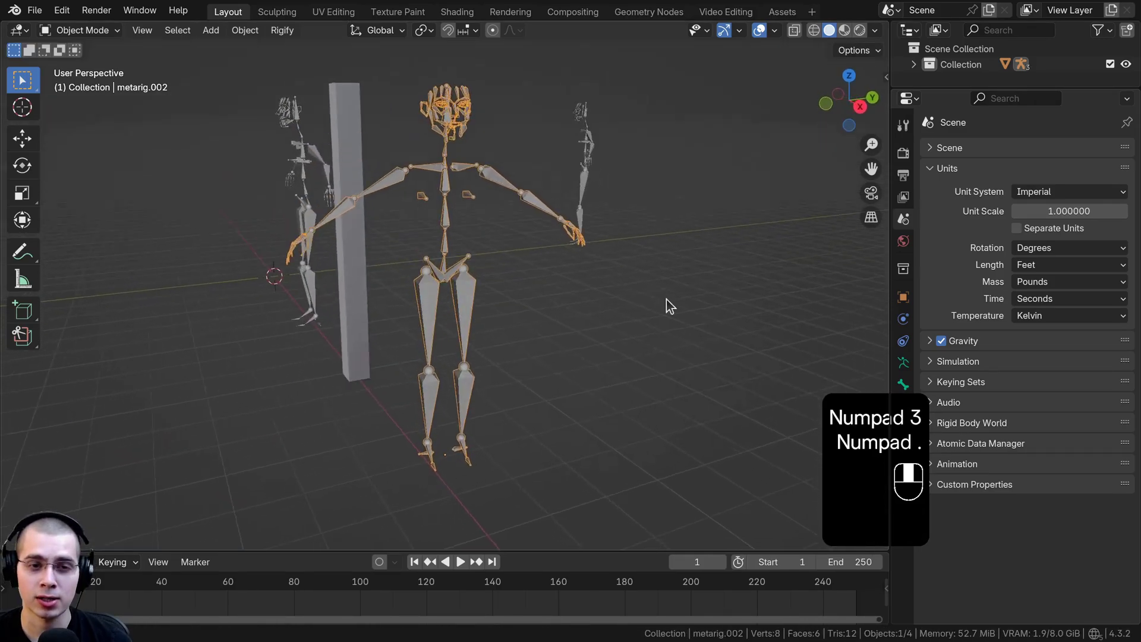
Step: Move the newest meta-rig copy closer to the far side of the post
mouse_move(469, 257)
middle_down()
mouse_move(515, 238)
mouse_move(462, 221)
mouse_move(475, 220)
mouse_move(481, 238)
middle_up()
scroll(525, 233, down, 2)
key(g)
click(444, 215)
scroll(476, 243, down, 2)
shift+middle_drag(437, 250, 600, 291)
Step: Select the post and all the meta-rigs and delete them from the scene
key(a)
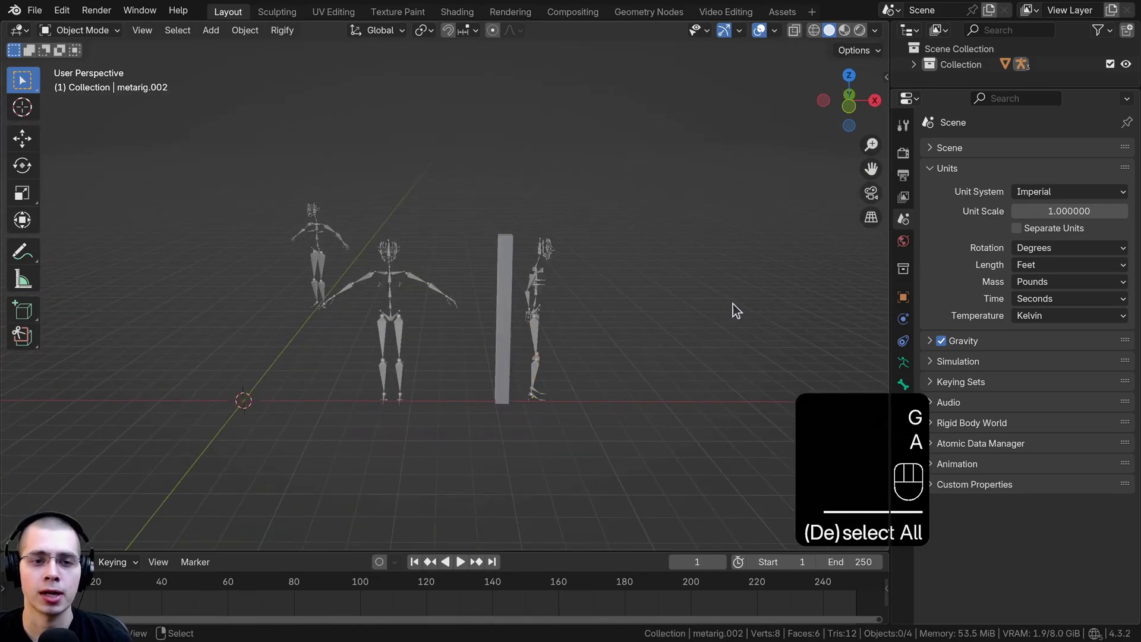
key(a)
middle_drag(733, 304, 441, 240)
key(x)
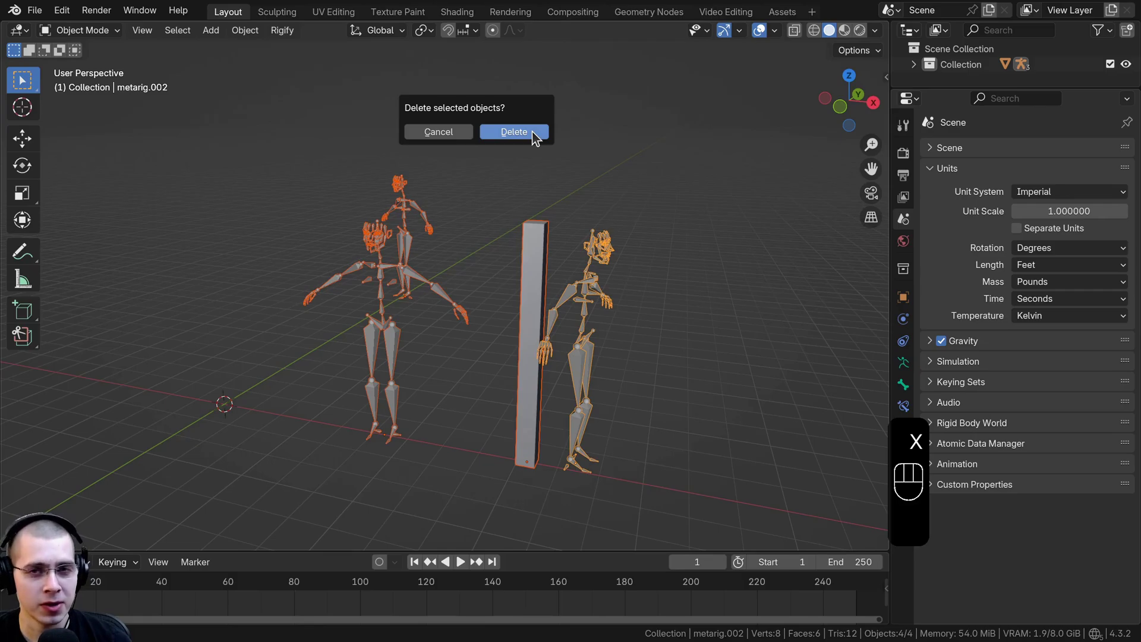
click(533, 131)
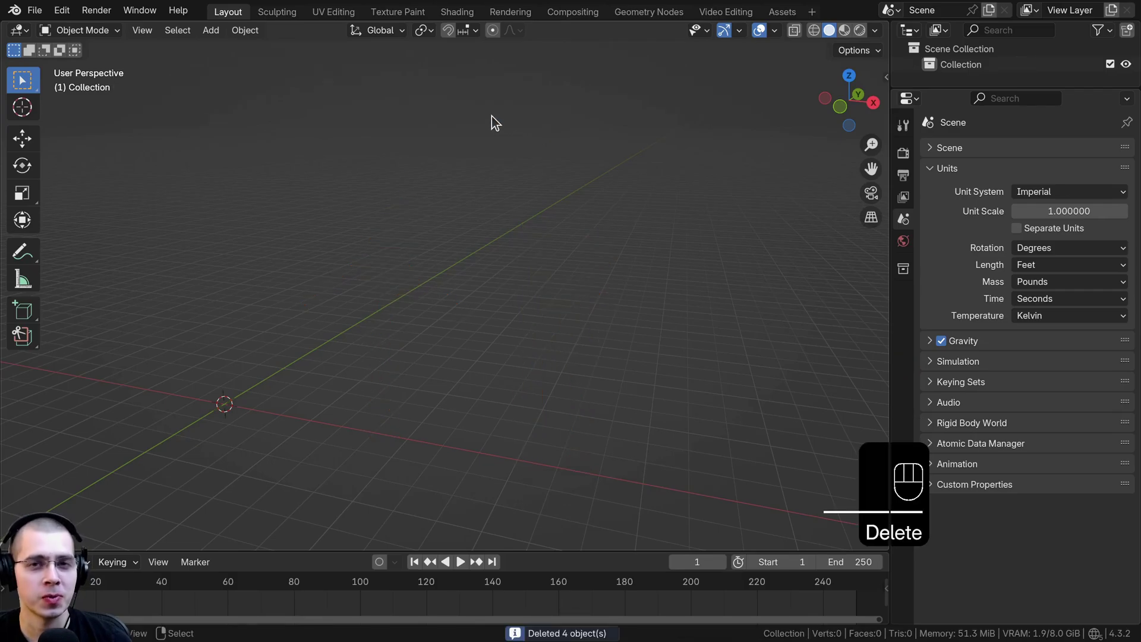
Step: Add a new mesh cube at the world origin
shift+middle_drag(424, 202, 522, 109)
key(shift+a)
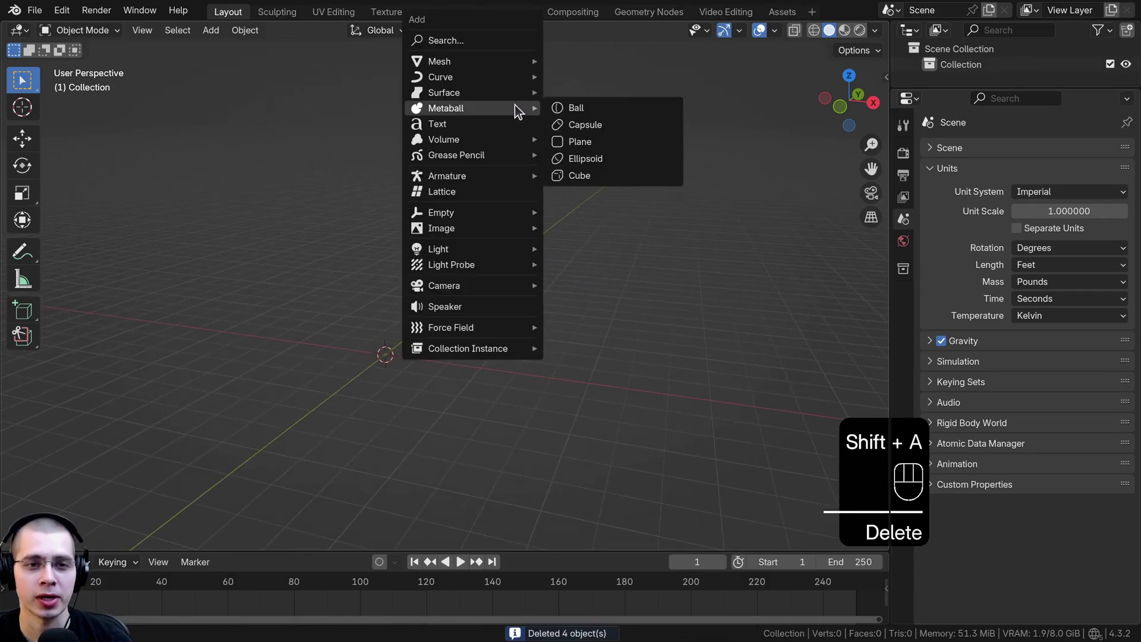
mouse_move(440, 61)
click(580, 76)
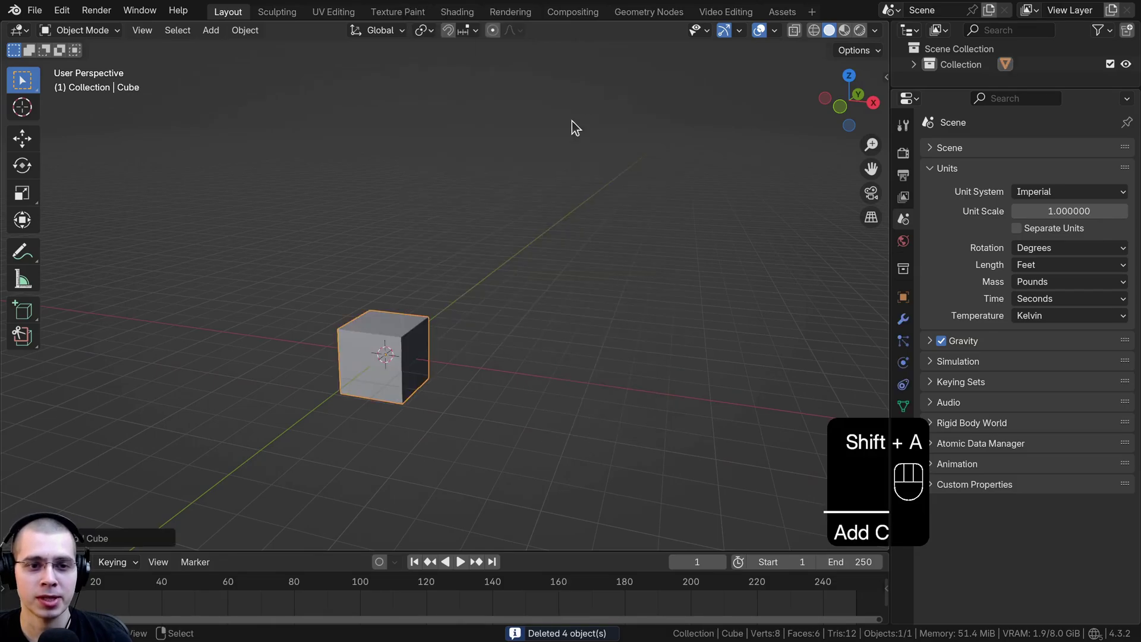
Step: Search the extensions in Preferences for "measure", install MeasureIt and close Preferences
click(62, 11)
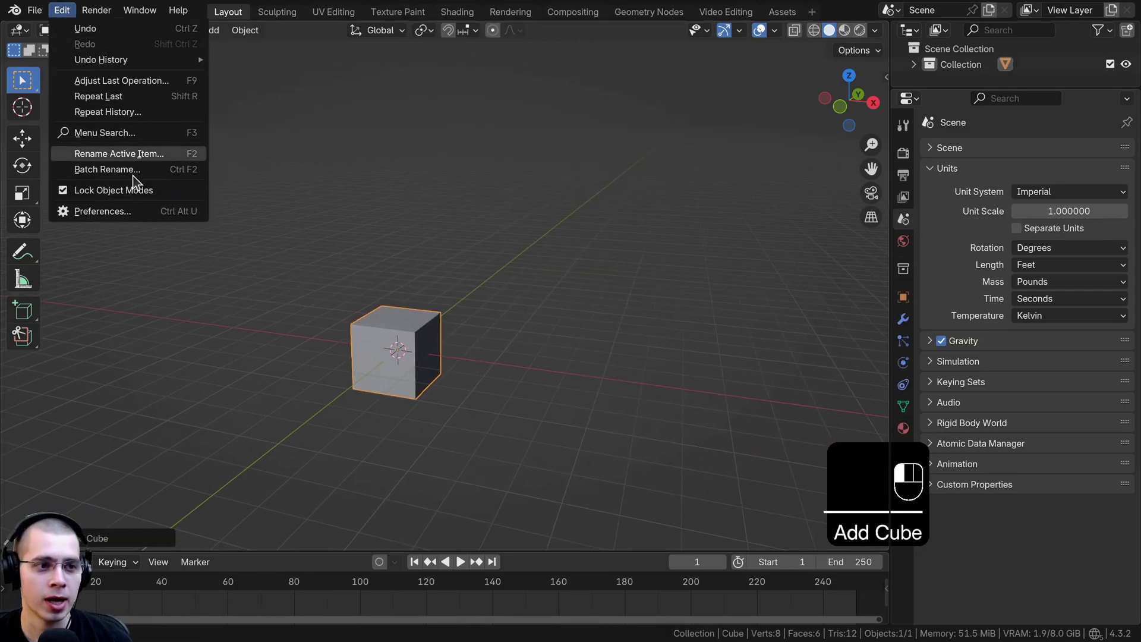
click(102, 211)
drag(289, 13, 363, 35)
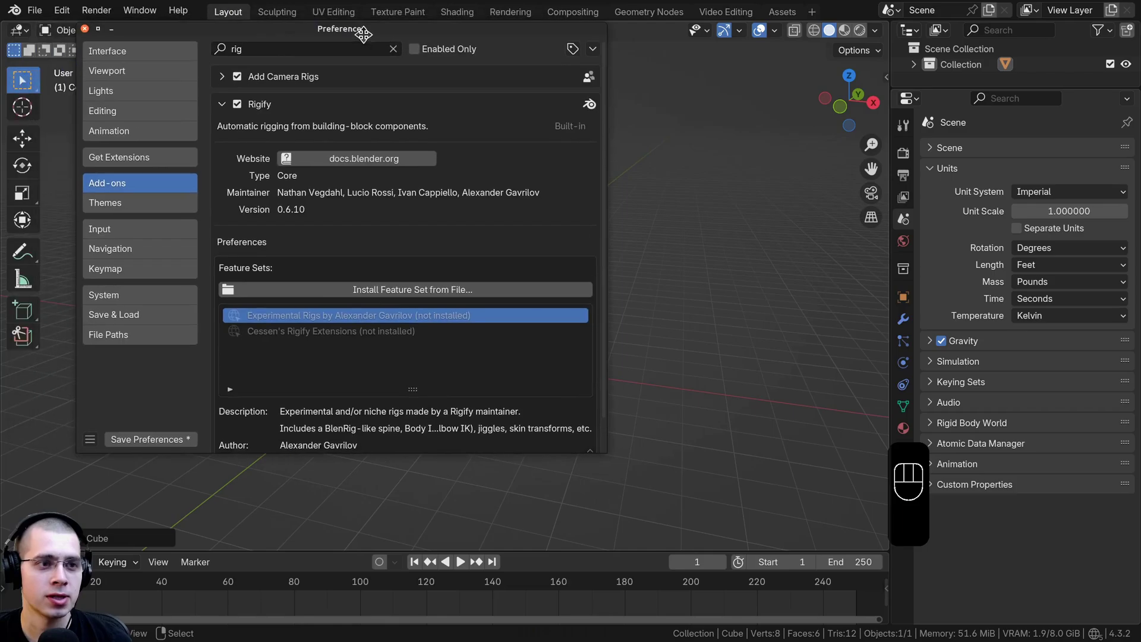
click(134, 157)
text(measure)
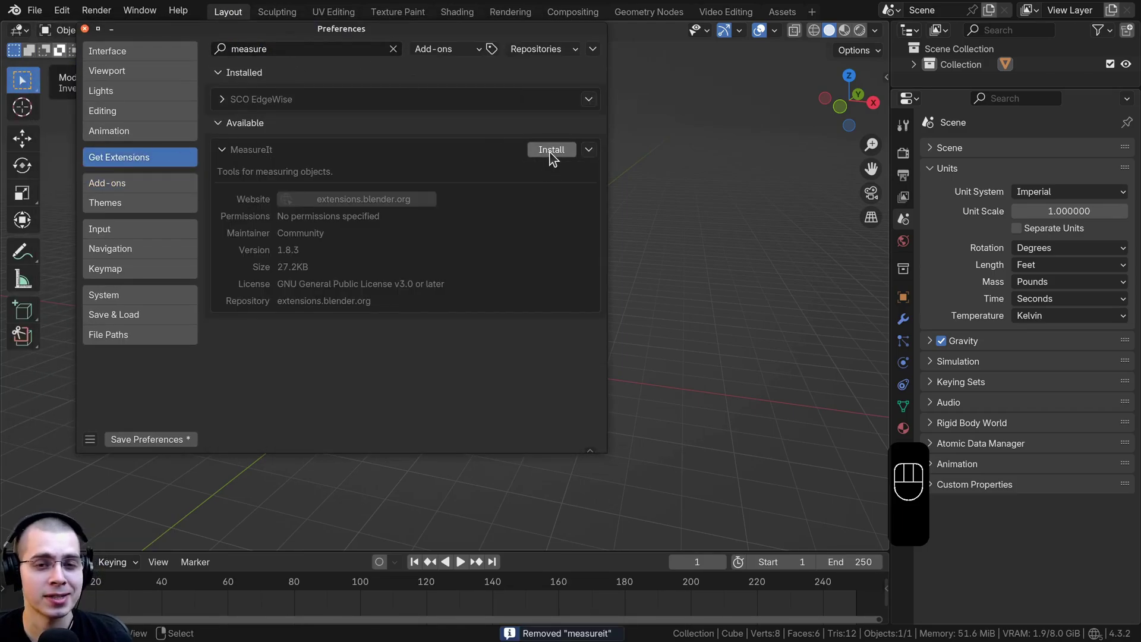
click(547, 151)
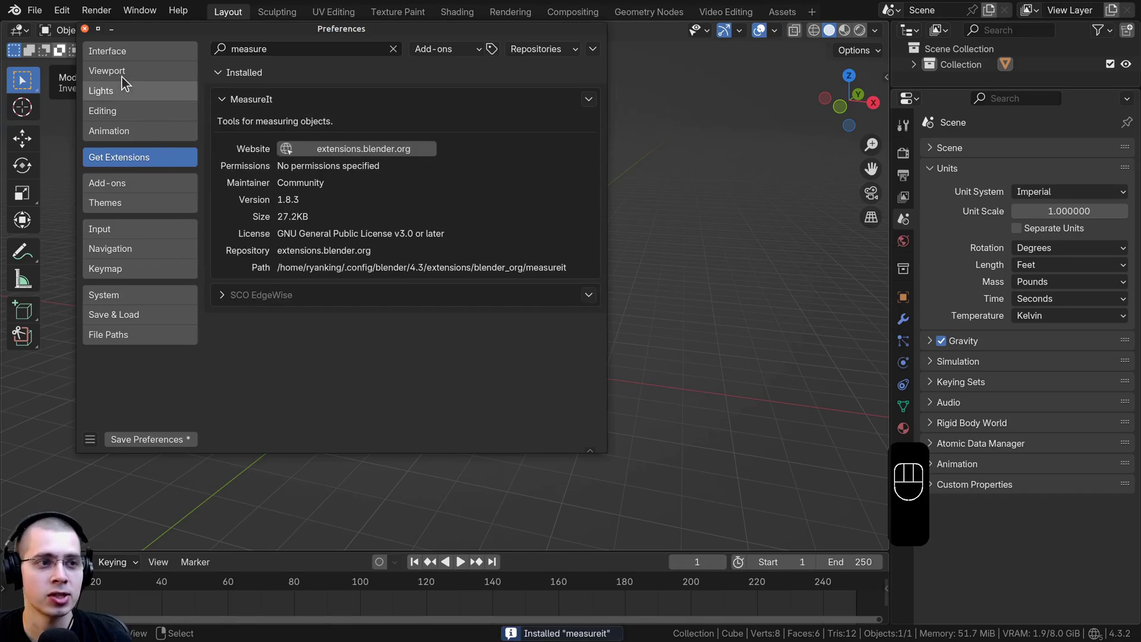
click(85, 29)
Step: Enter Edit Mode on the cube, frame it and turn off the Edge Length measurement overlay
middle_drag(337, 333, 347, 327)
scroll(397, 261, up, 1)
shift+middle_drag(380, 287, 411, 259)
key(Tab)
key(KP_Decimal)
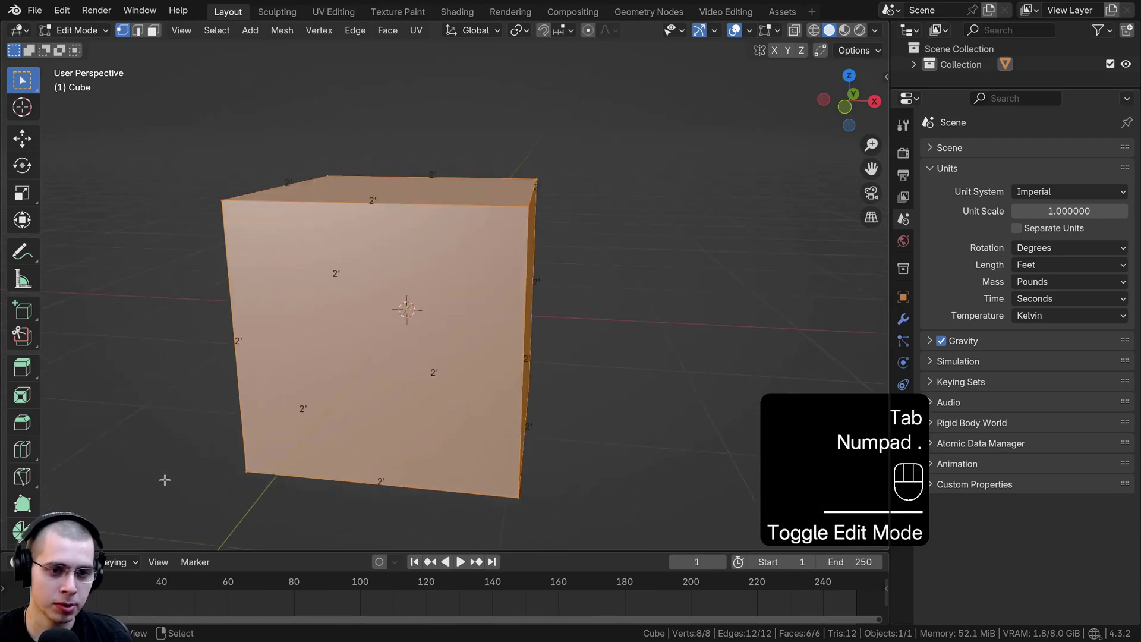
click(767, 31)
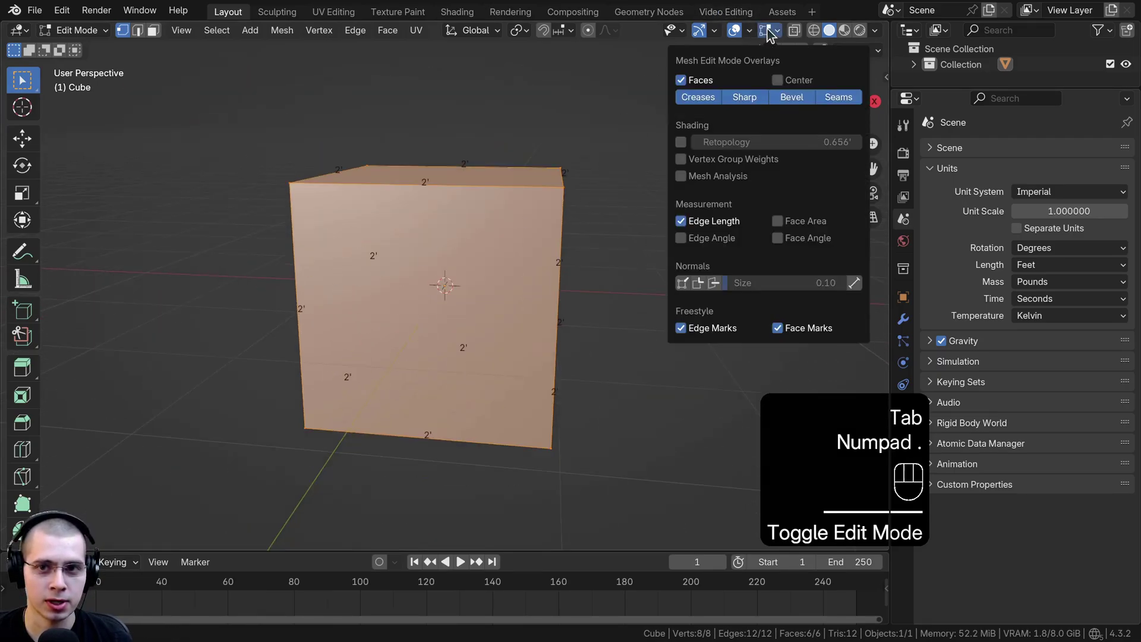
click(682, 222)
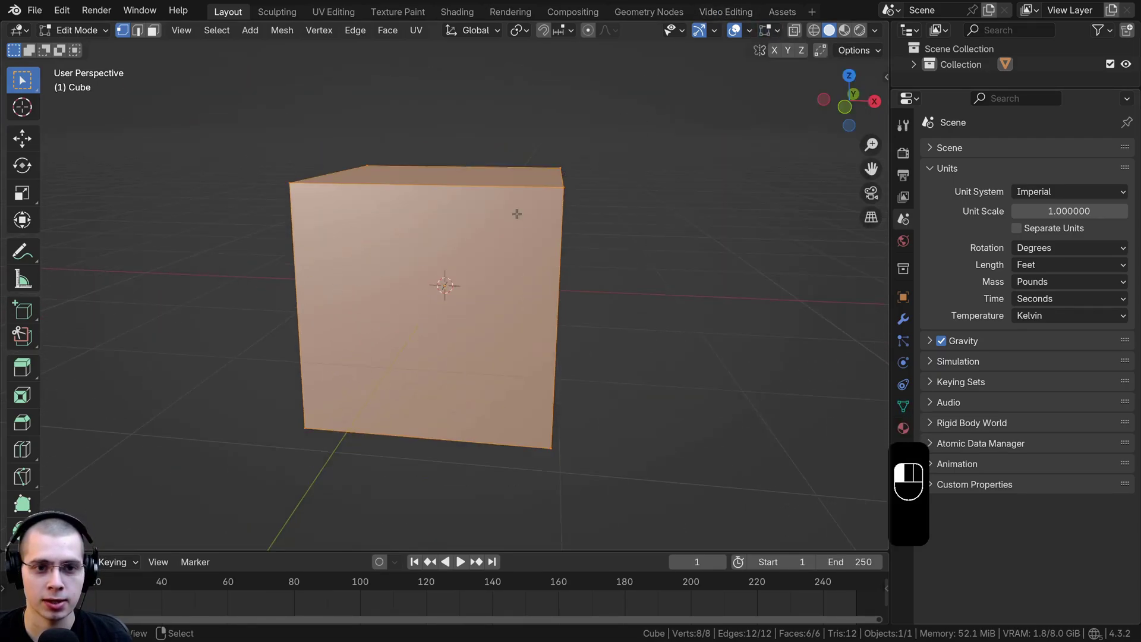
middle_drag(517, 214, 499, 216)
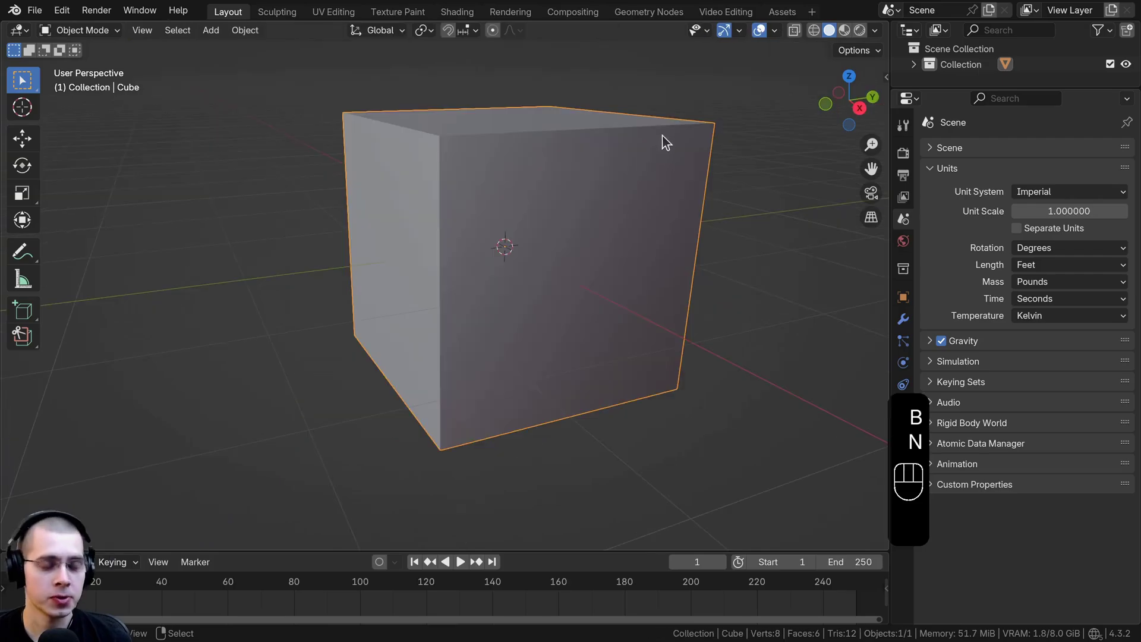
Step: Return to Object Mode and reveal the MeasureIt Tools options for the 3D viewport
shift+scroll(664, 146, up, 2)
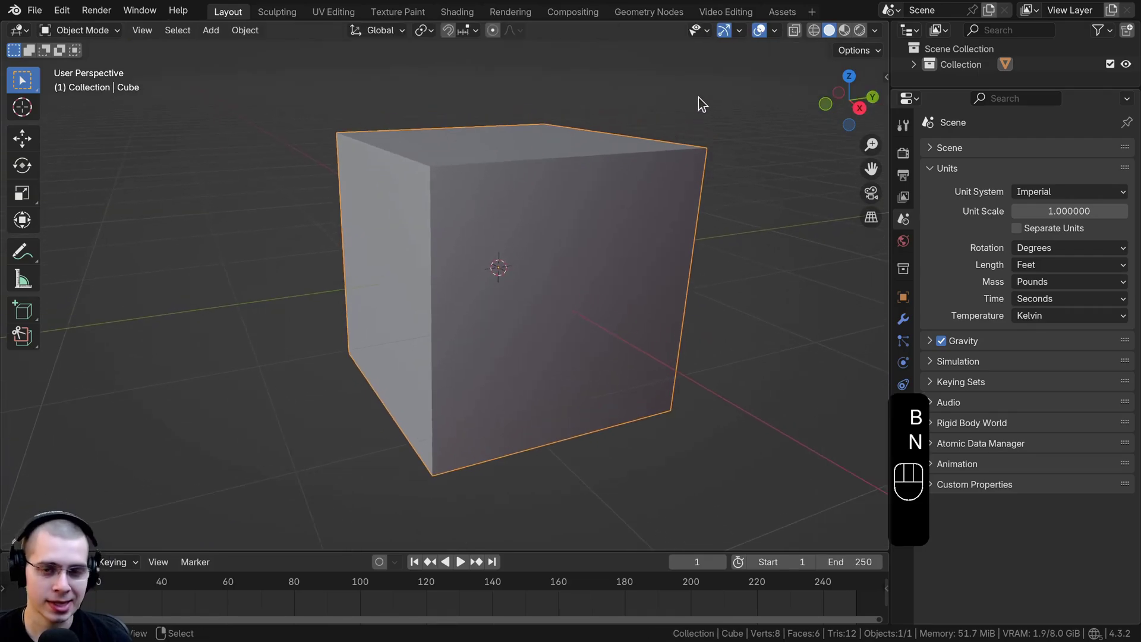
key(n)
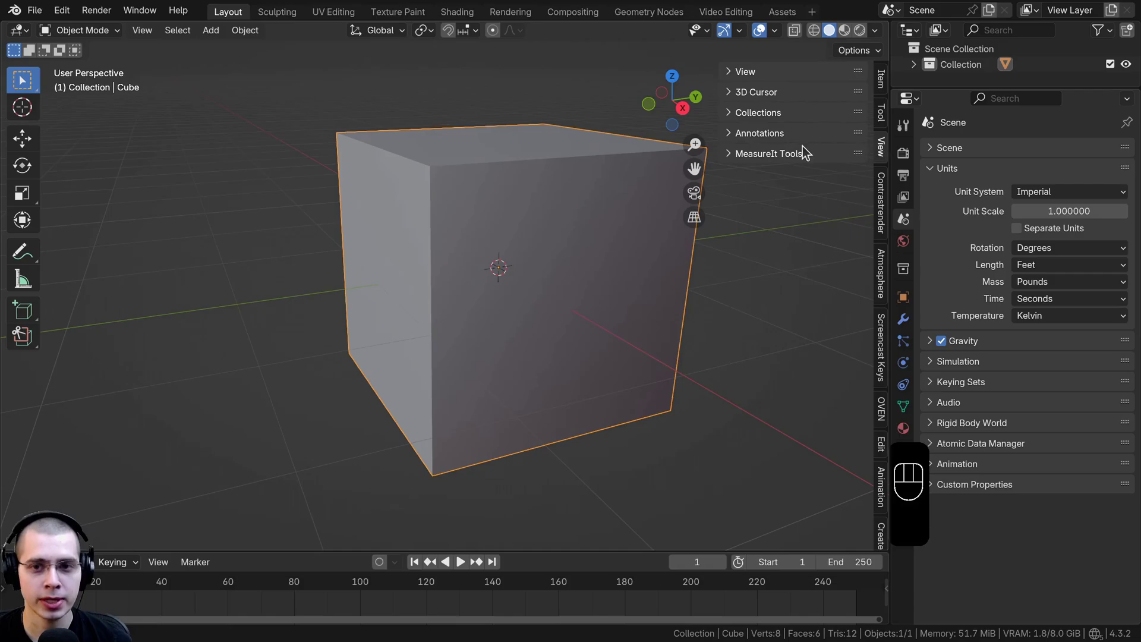
click(732, 153)
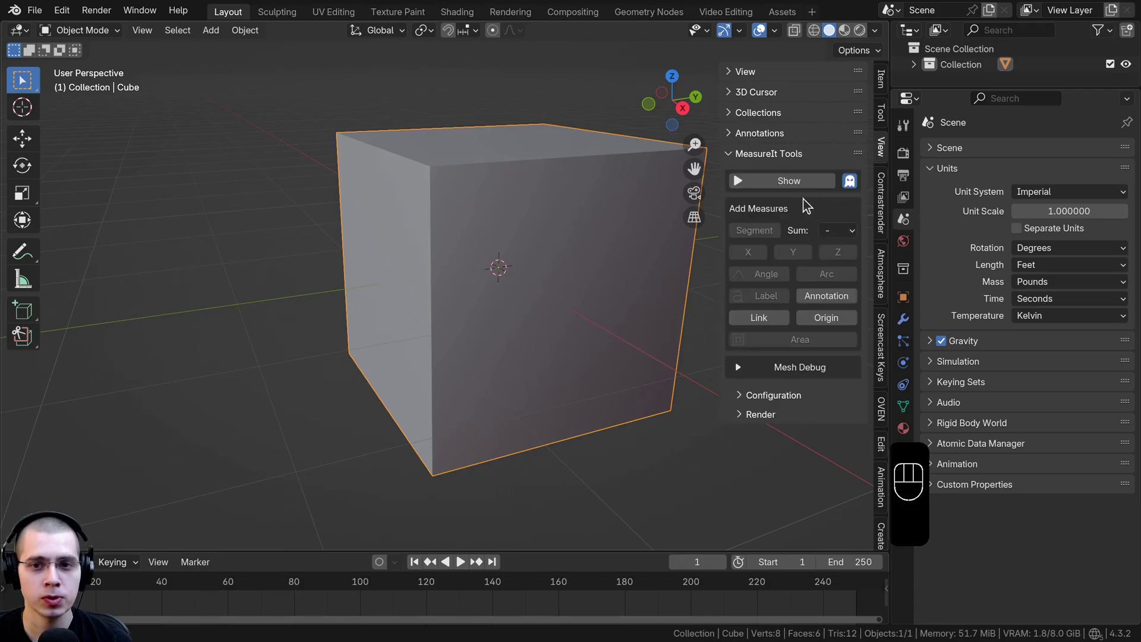
Step: Enable the MeasureIt display and add a segment measure between the end vertices of the cube's front vertical edge in Edit Mode
click(761, 182)
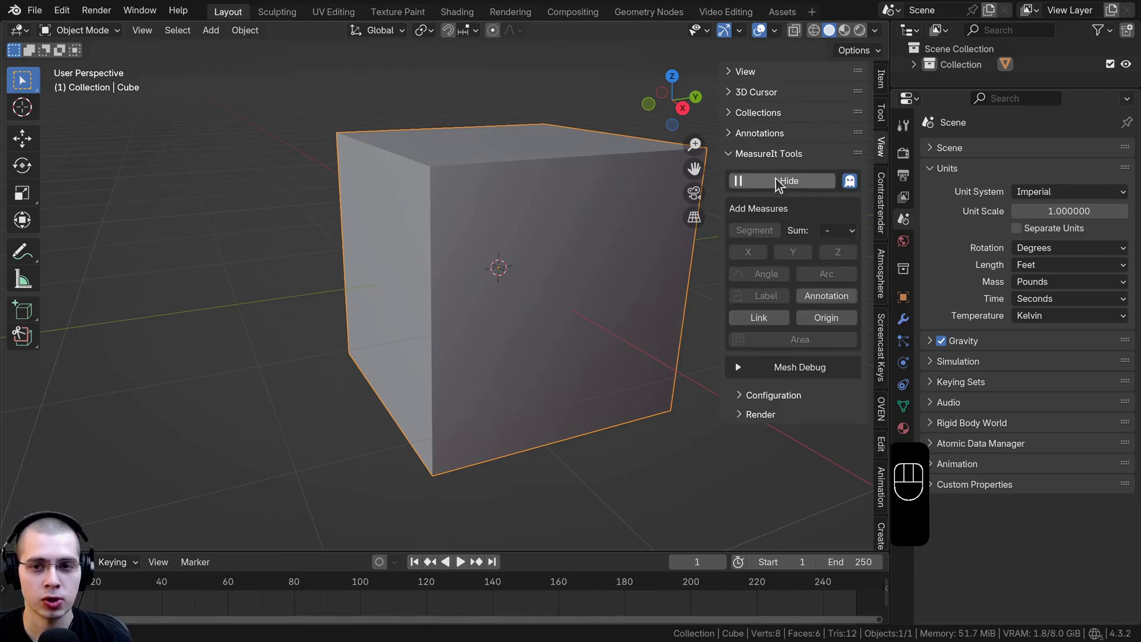
middle_drag(581, 285, 447, 170)
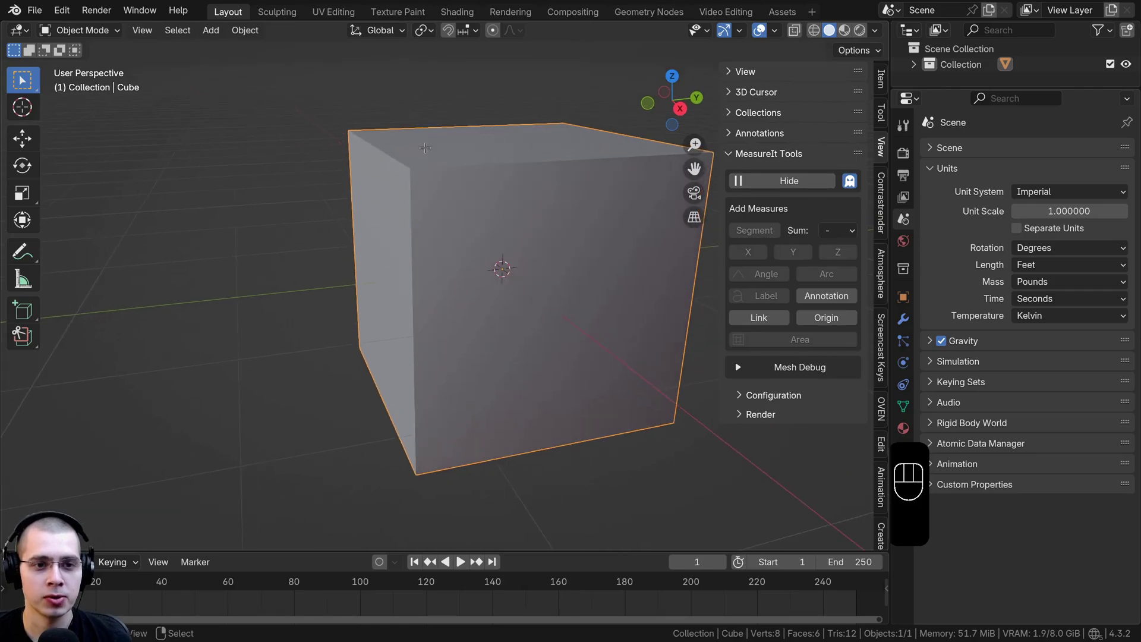
key(Tab)
right_click(403, 158)
shift+right_click(406, 465)
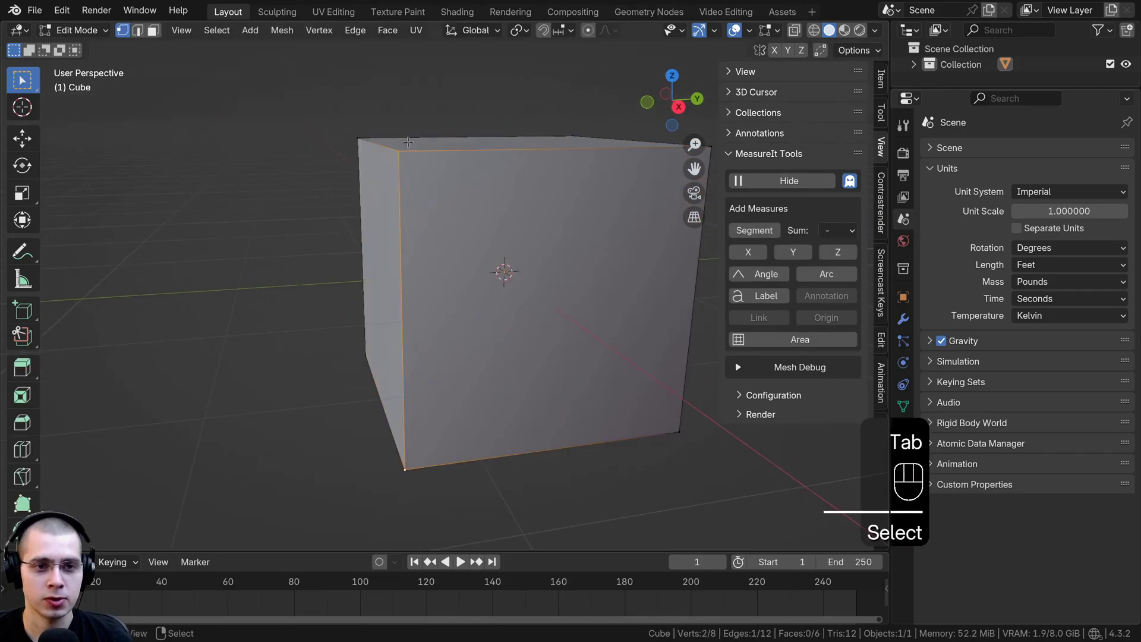
click(753, 234)
Step: Inspect the MeasureIt segment measure beside the cube's vertical edge from different angles and distances
middle_drag(359, 247, 324, 241)
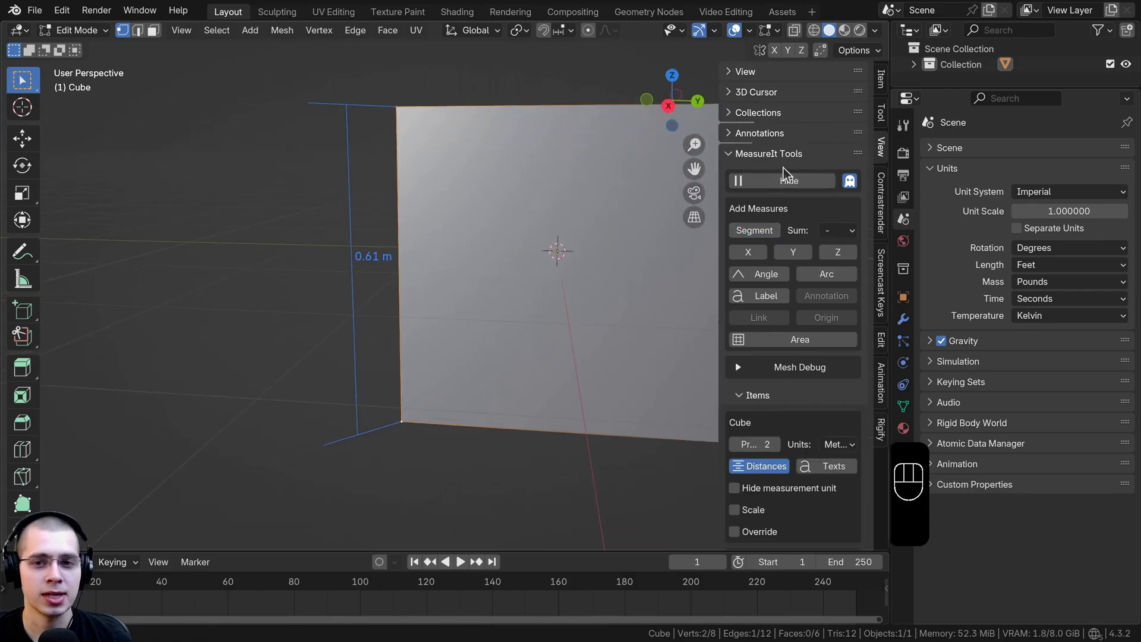
click(782, 181)
shift+middle_drag(415, 155, 403, 120)
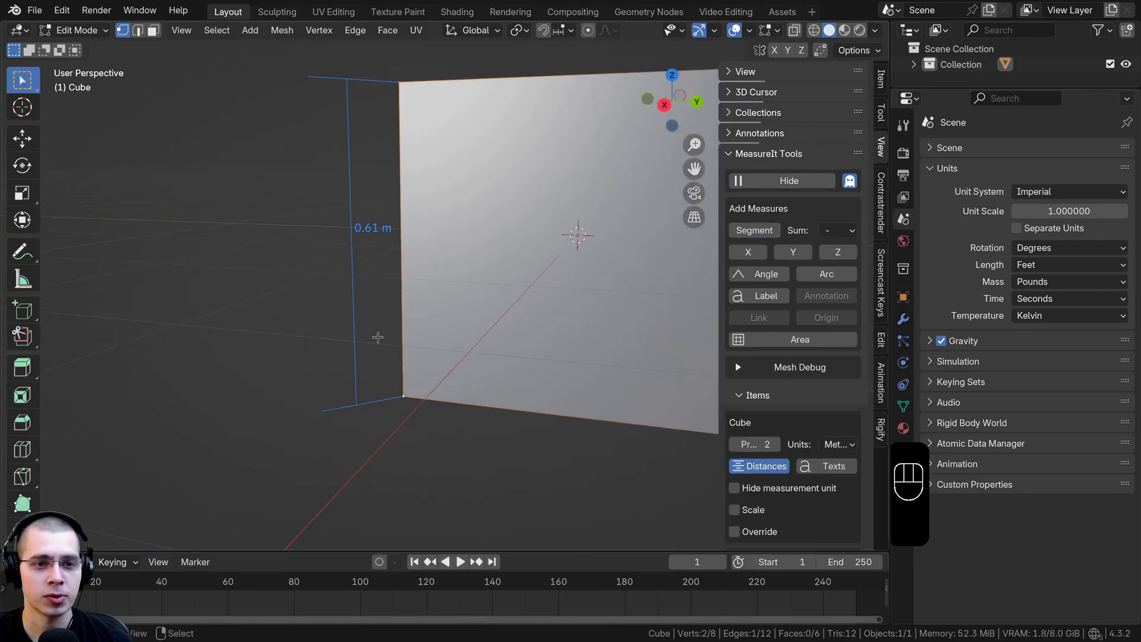
middle_drag(383, 191, 376, 195)
scroll(334, 266, up, 2)
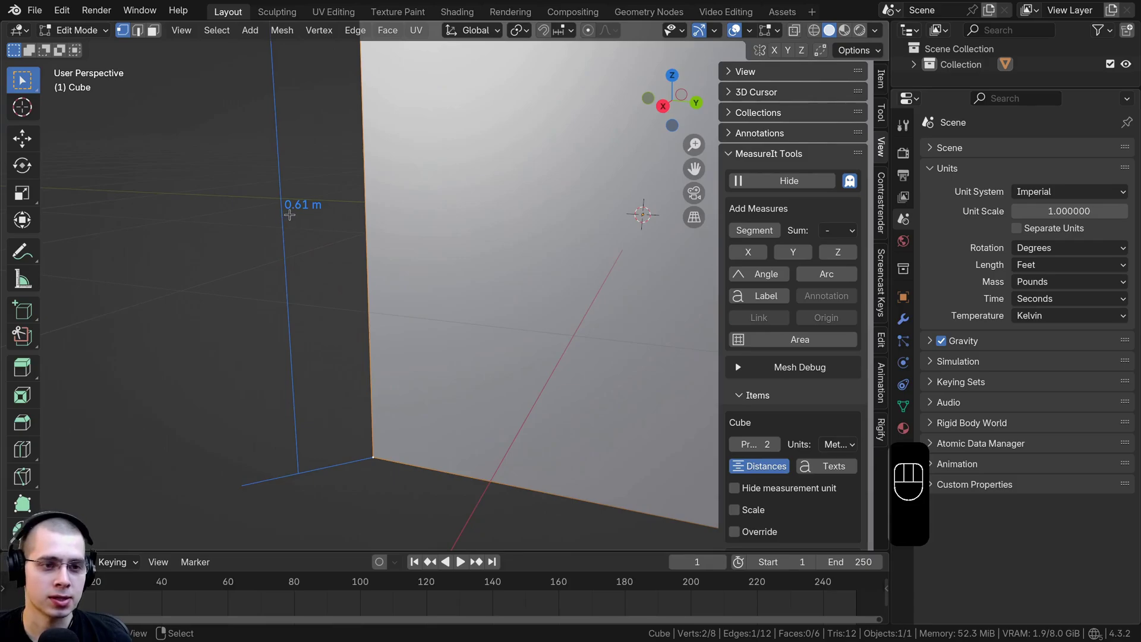
scroll(299, 213, down, 3)
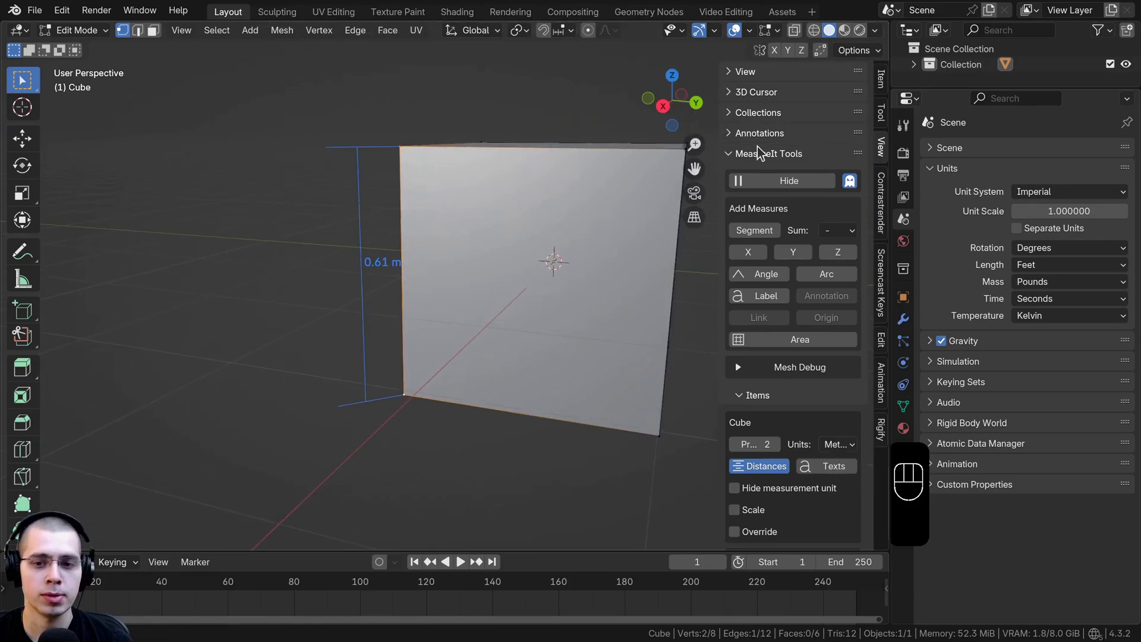
Step: Change the segment measure's color to white and set its font size to 35
scroll(783, 153, down, 4)
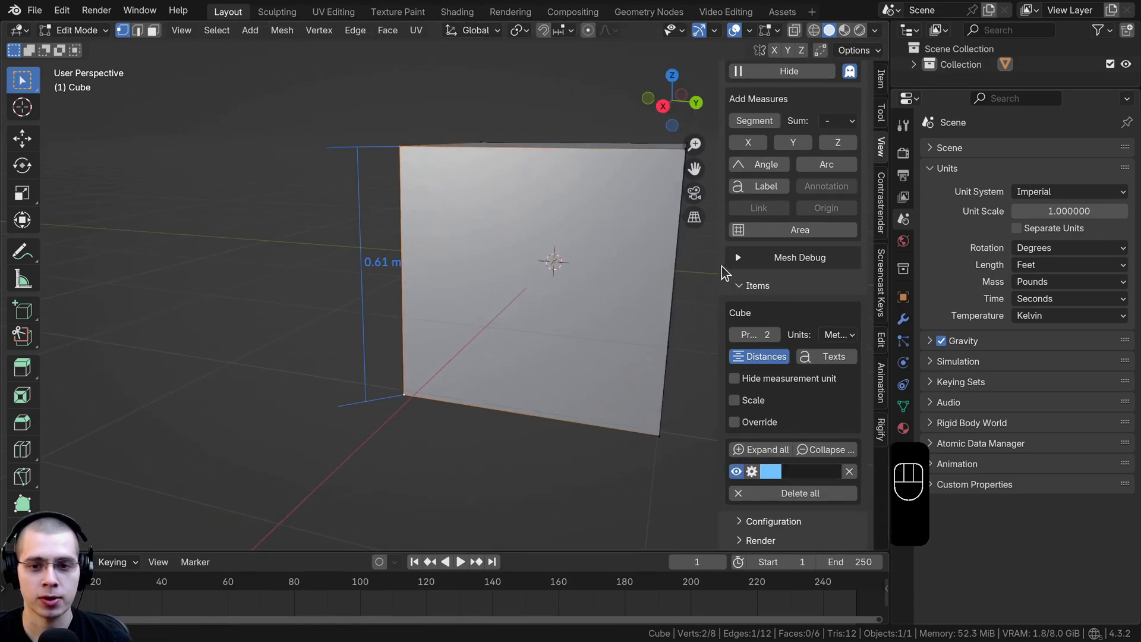
drag(722, 266, 667, 267)
click(720, 472)
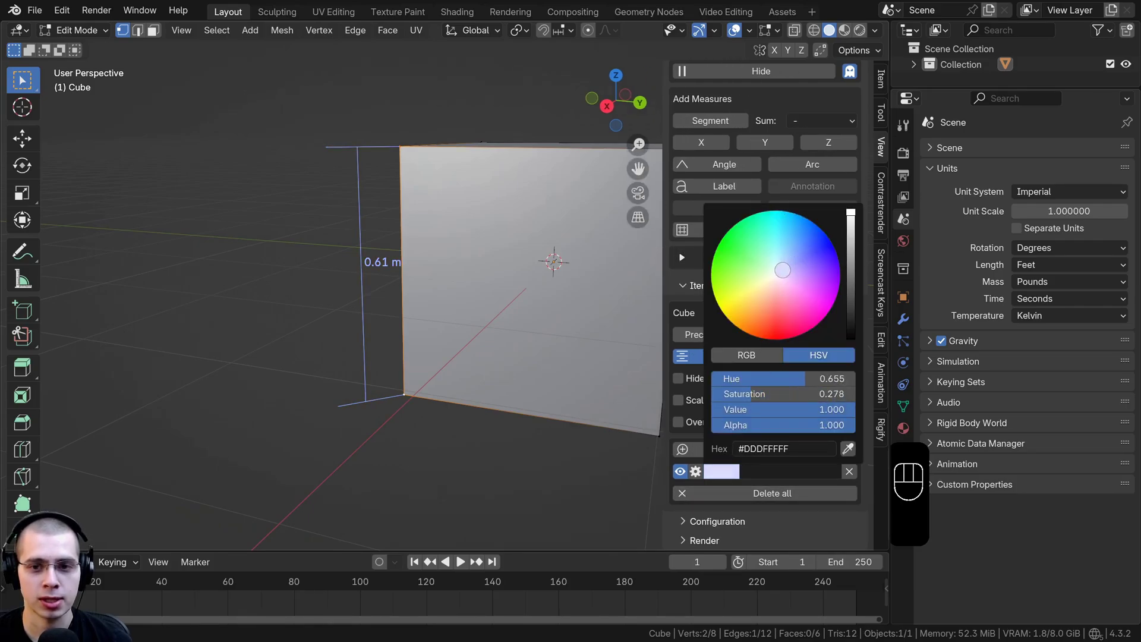
drag(778, 272, 776, 274)
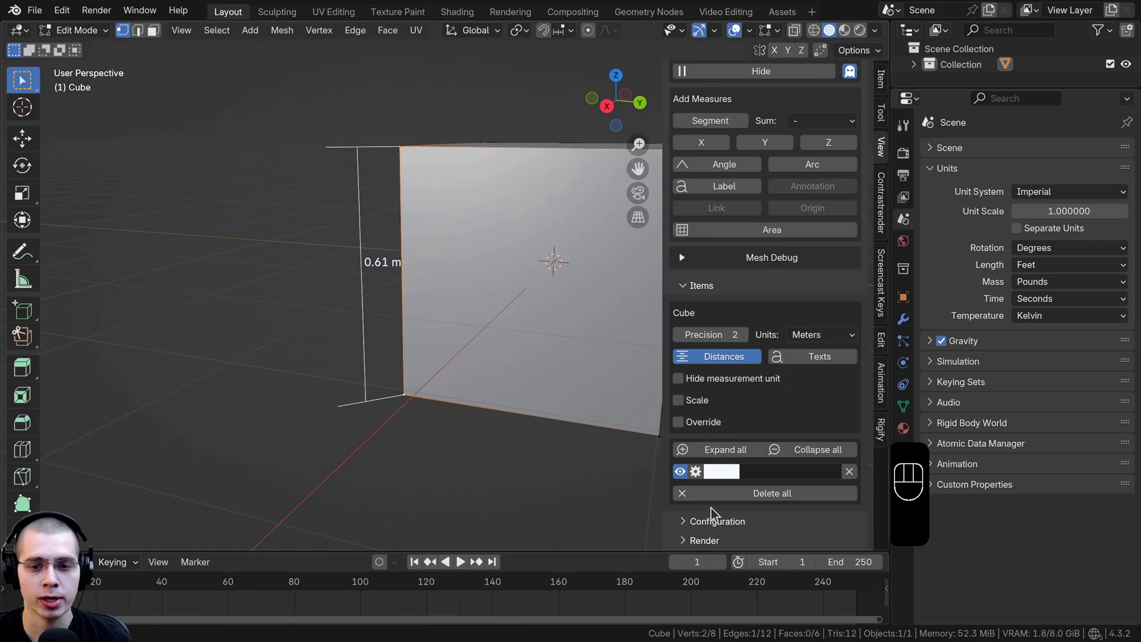
click(696, 473)
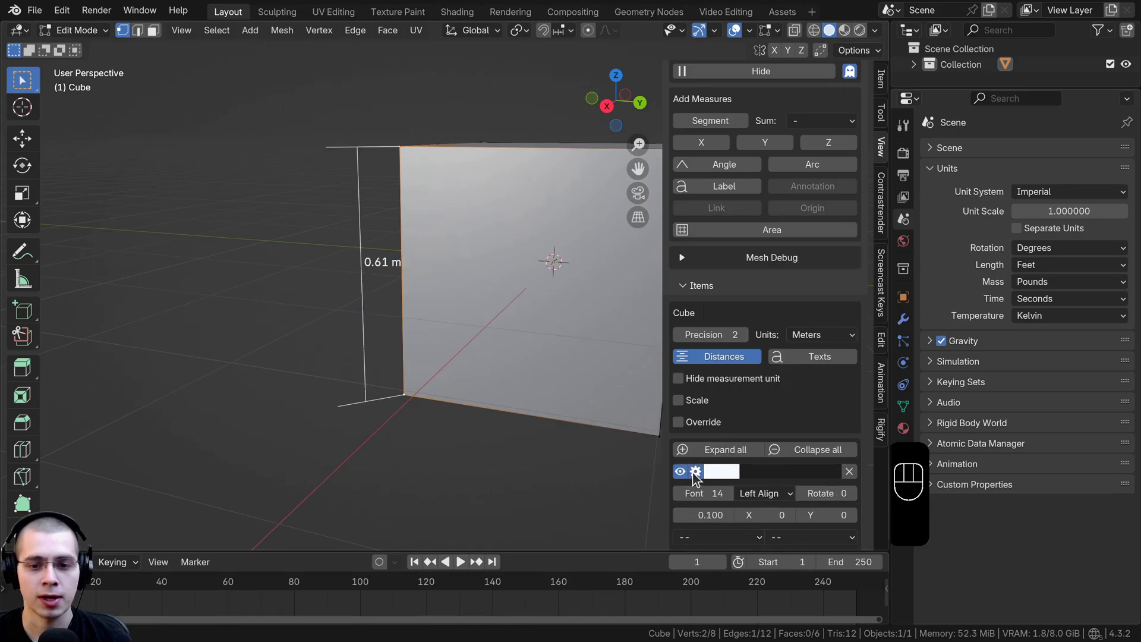
scroll(706, 406, down, 5)
drag(717, 362, 866, 363)
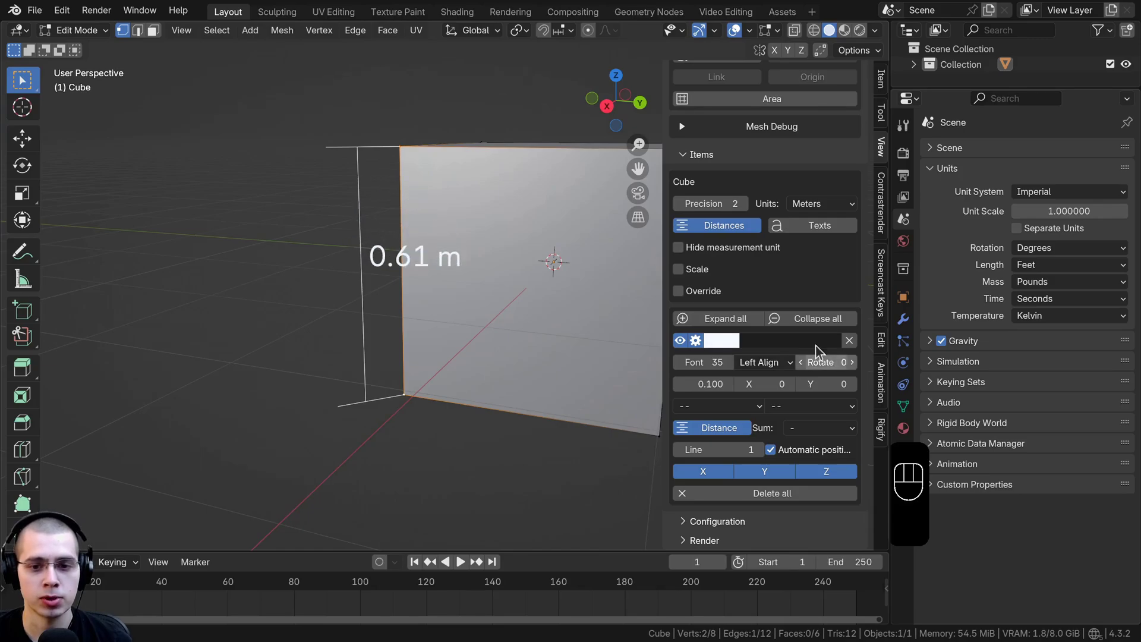
Step: Look through the MeasureIt options again and hide the viewport sidebar
scroll(808, 292, up, 9)
middle_drag(480, 234, 492, 239)
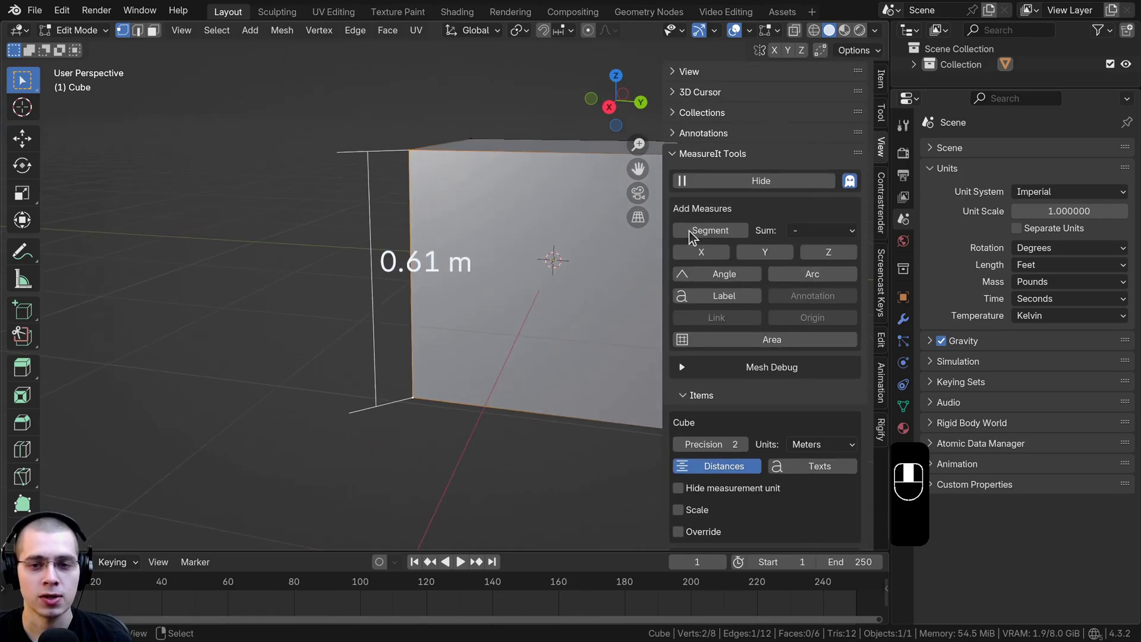
scroll(763, 308, down, 9)
scroll(764, 312, up, 9)
middle_drag(604, 191, 618, 194)
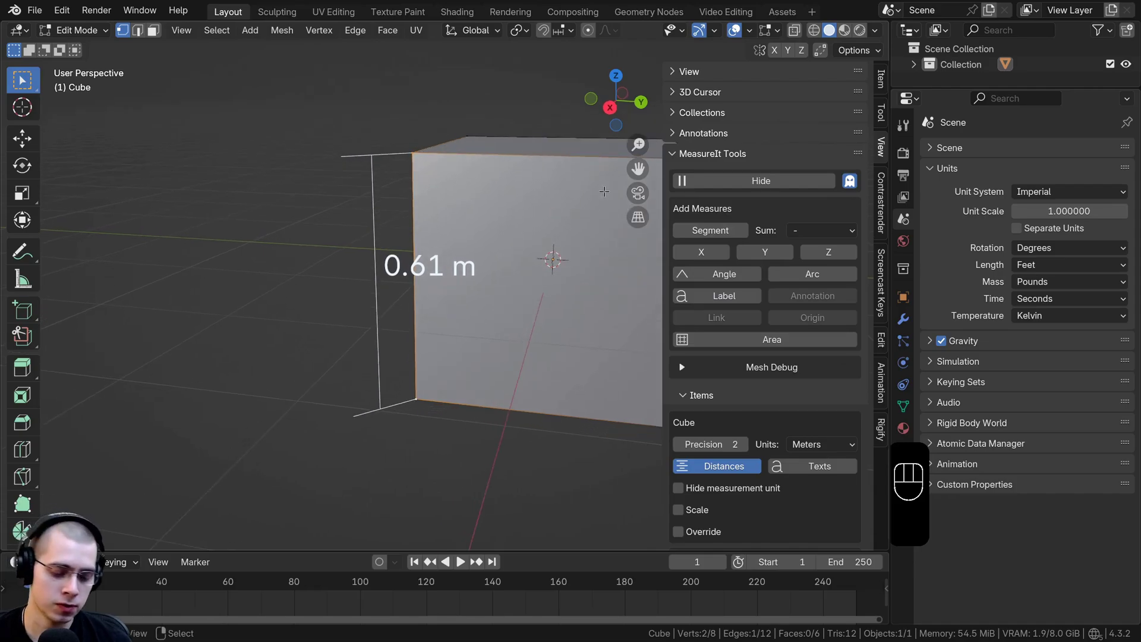
key(n)
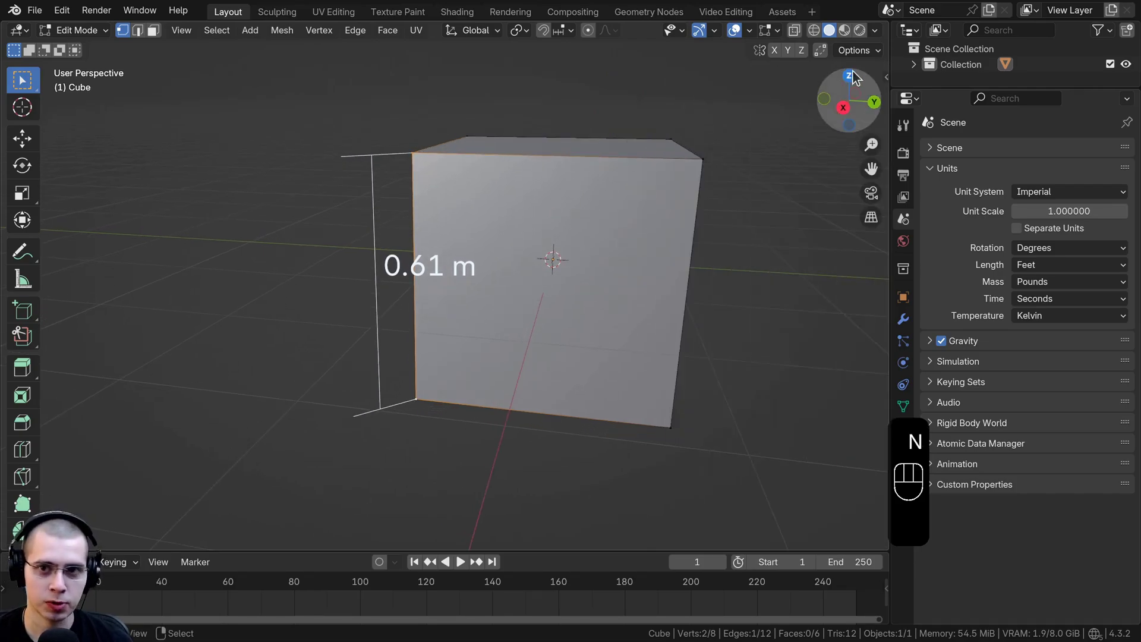
Step: Turn on the Edge Length overlay and select both end vertices of the cube's upper front edge
click(778, 31)
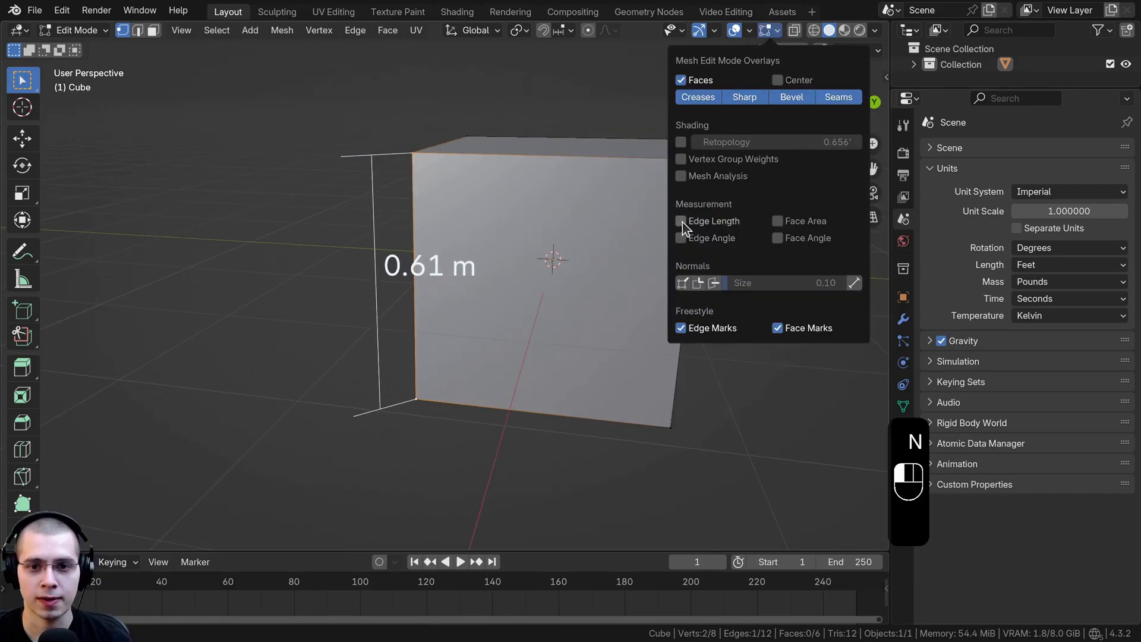
middle_drag(625, 212, 639, 216)
click(697, 168)
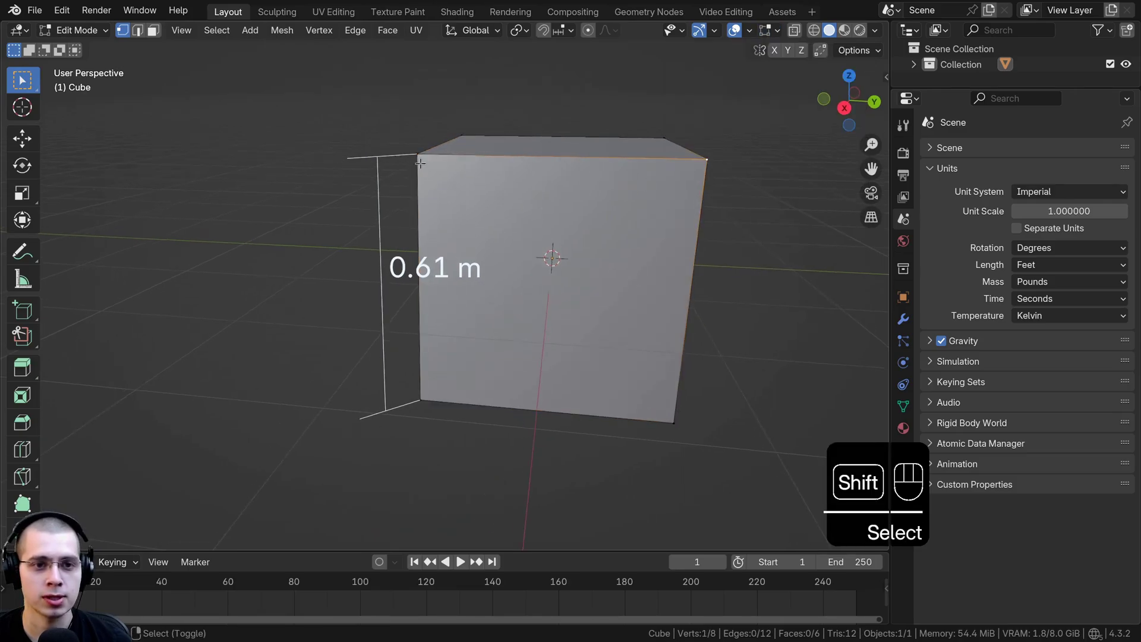
shift+click(421, 163)
middle_drag(504, 312, 553, 315)
mouse_move(553, 315)
shift+middle_down()
mouse_move(568, 324)
mouse_move(544, 328)
shift+middle_up()
shift+middle_drag(544, 328, 558, 339)
middle_drag(734, 326, 557, 488)
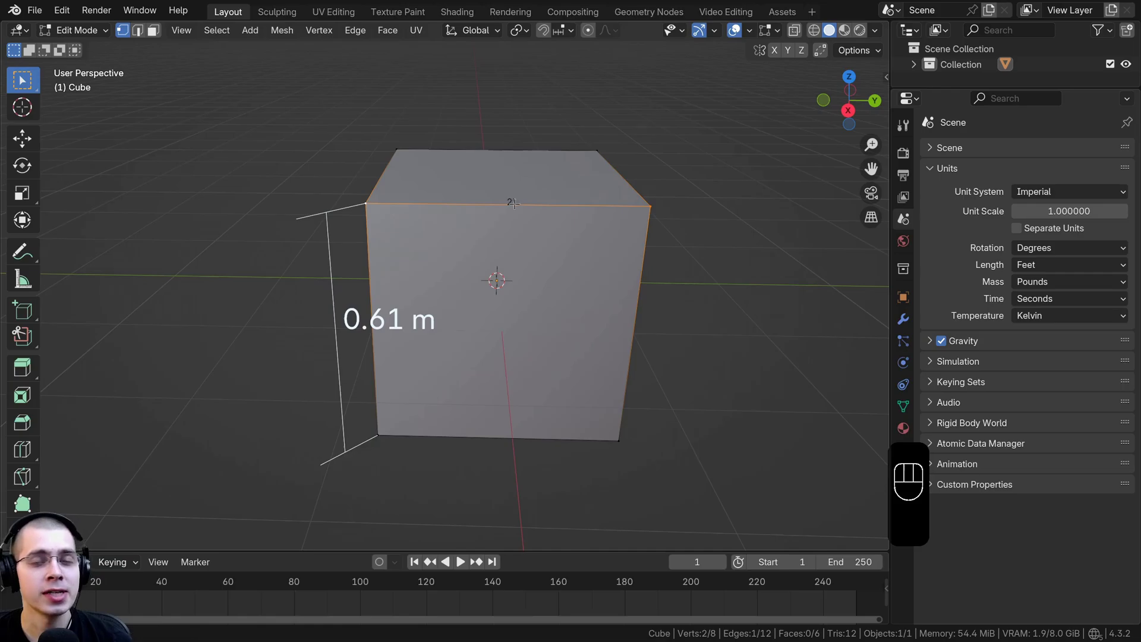
middle_drag(513, 203, 556, 221)
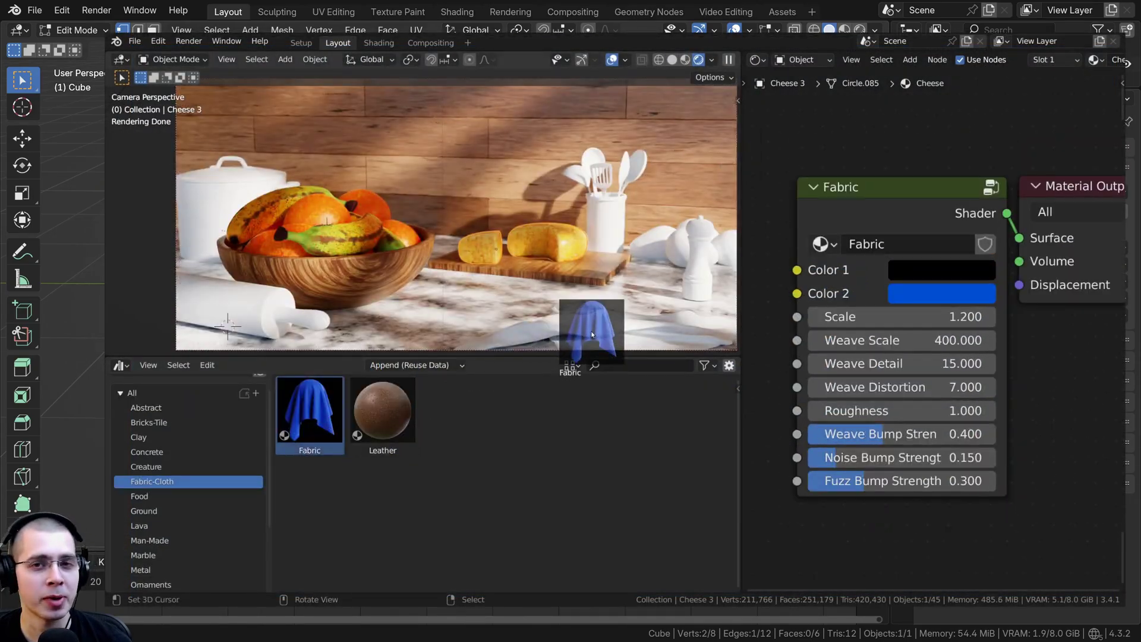
Step: In the kitchen scene, apply the Fabric material to the cloth and the Clay material to the utensil holder
drag(591, 334, 592, 334)
click(138, 437)
drag(309, 410, 563, 262)
Step: Try the Marble Light and Marble Dark materials on the kitchen's back wall
scroll(163, 496, down, 3)
click(163, 491)
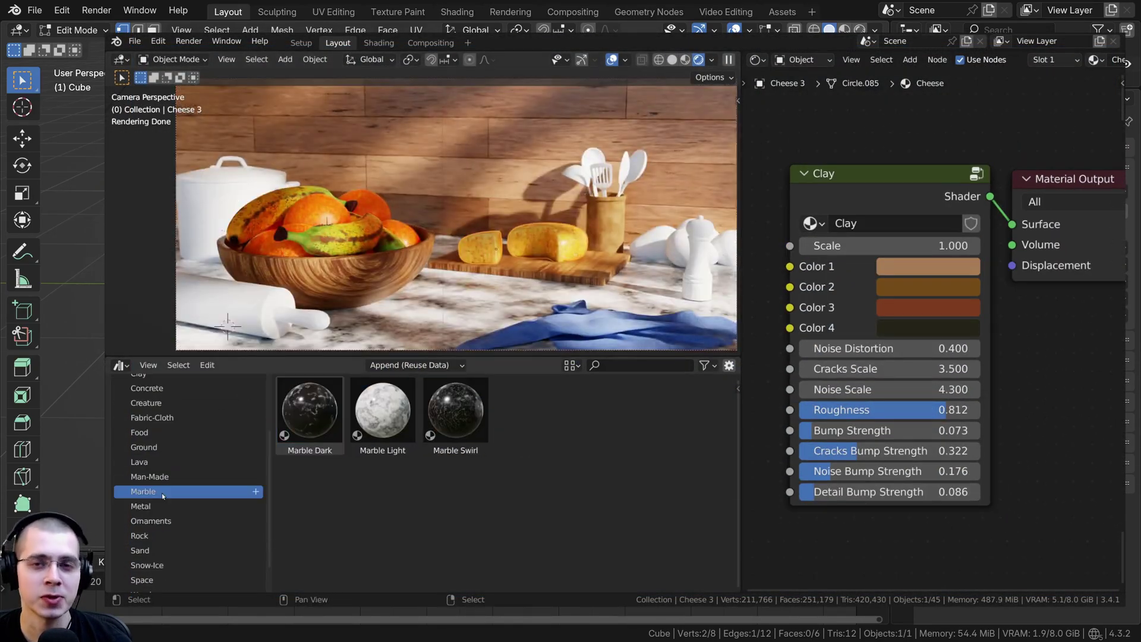
drag(371, 434, 476, 131)
drag(310, 416, 477, 128)
Step: Apply a material from the Bricks-Tile category to the kitchen's back wall
scroll(163, 428, up, 3)
click(151, 422)
drag(529, 413, 473, 134)
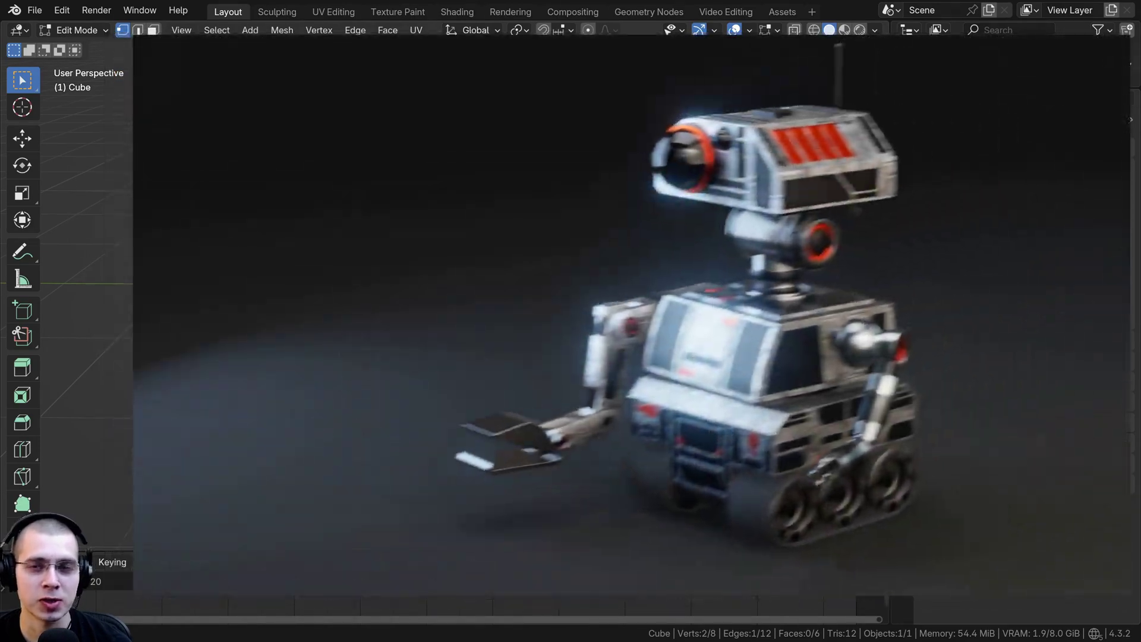